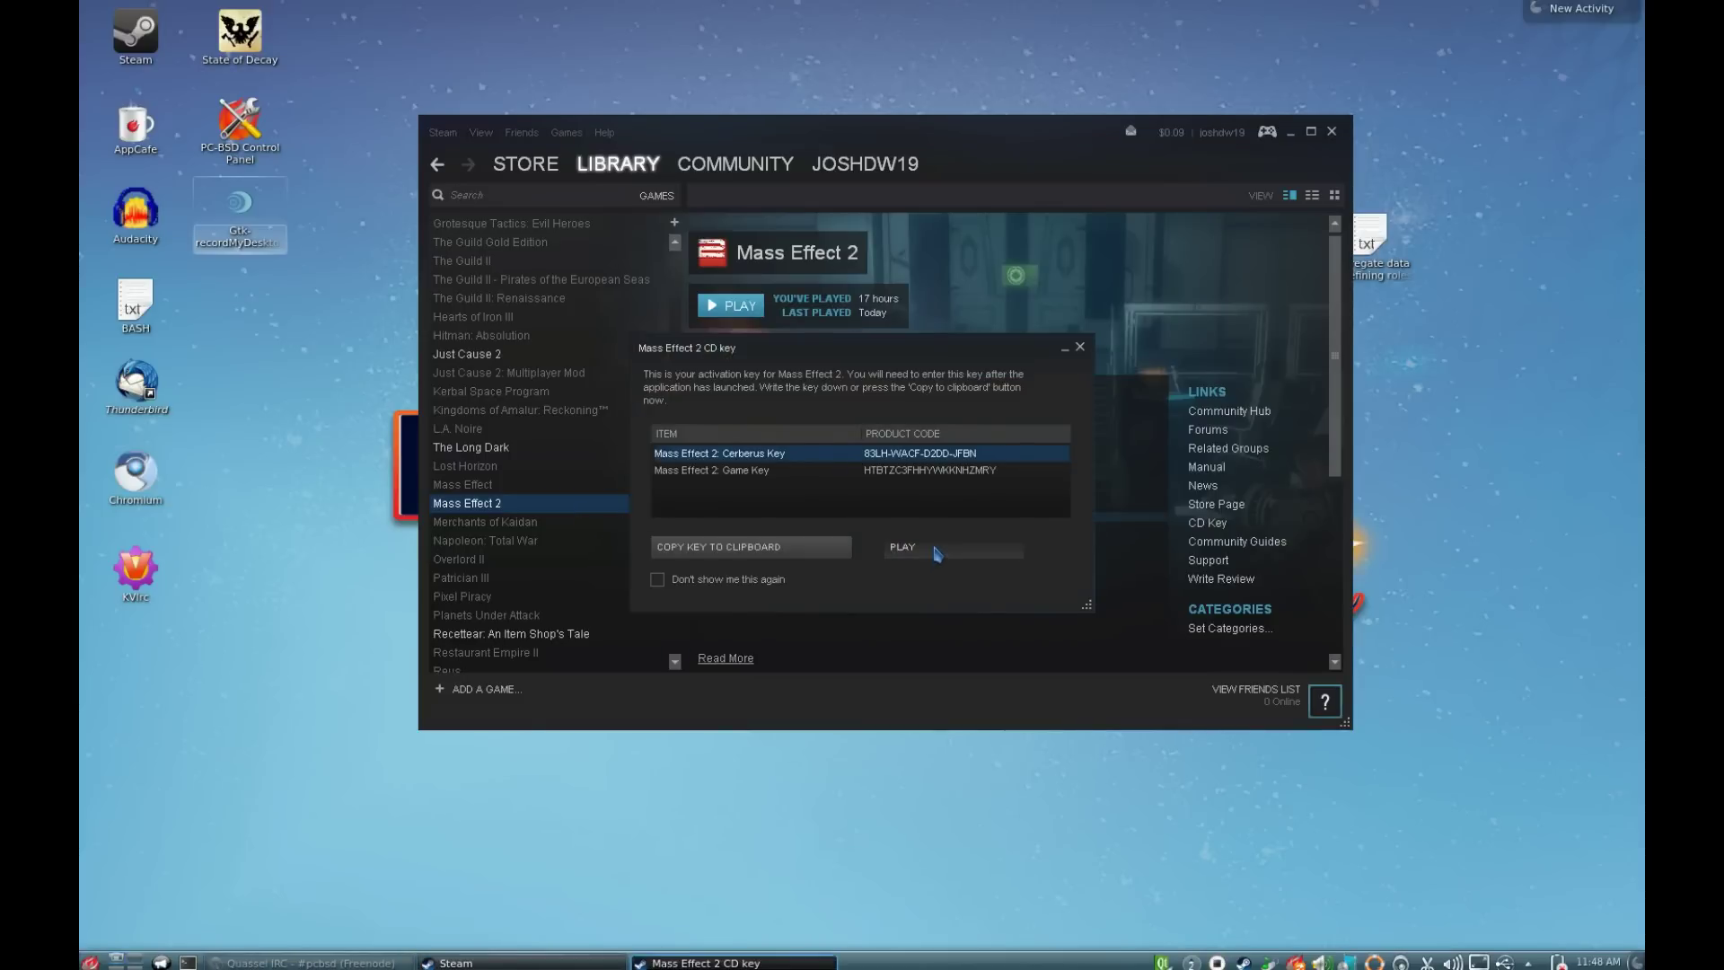
Launch Mass Effect 2 with the Play Mass Effect 2 option, minimize the Steam library window and bring the game window to the front
left_click(937, 549)
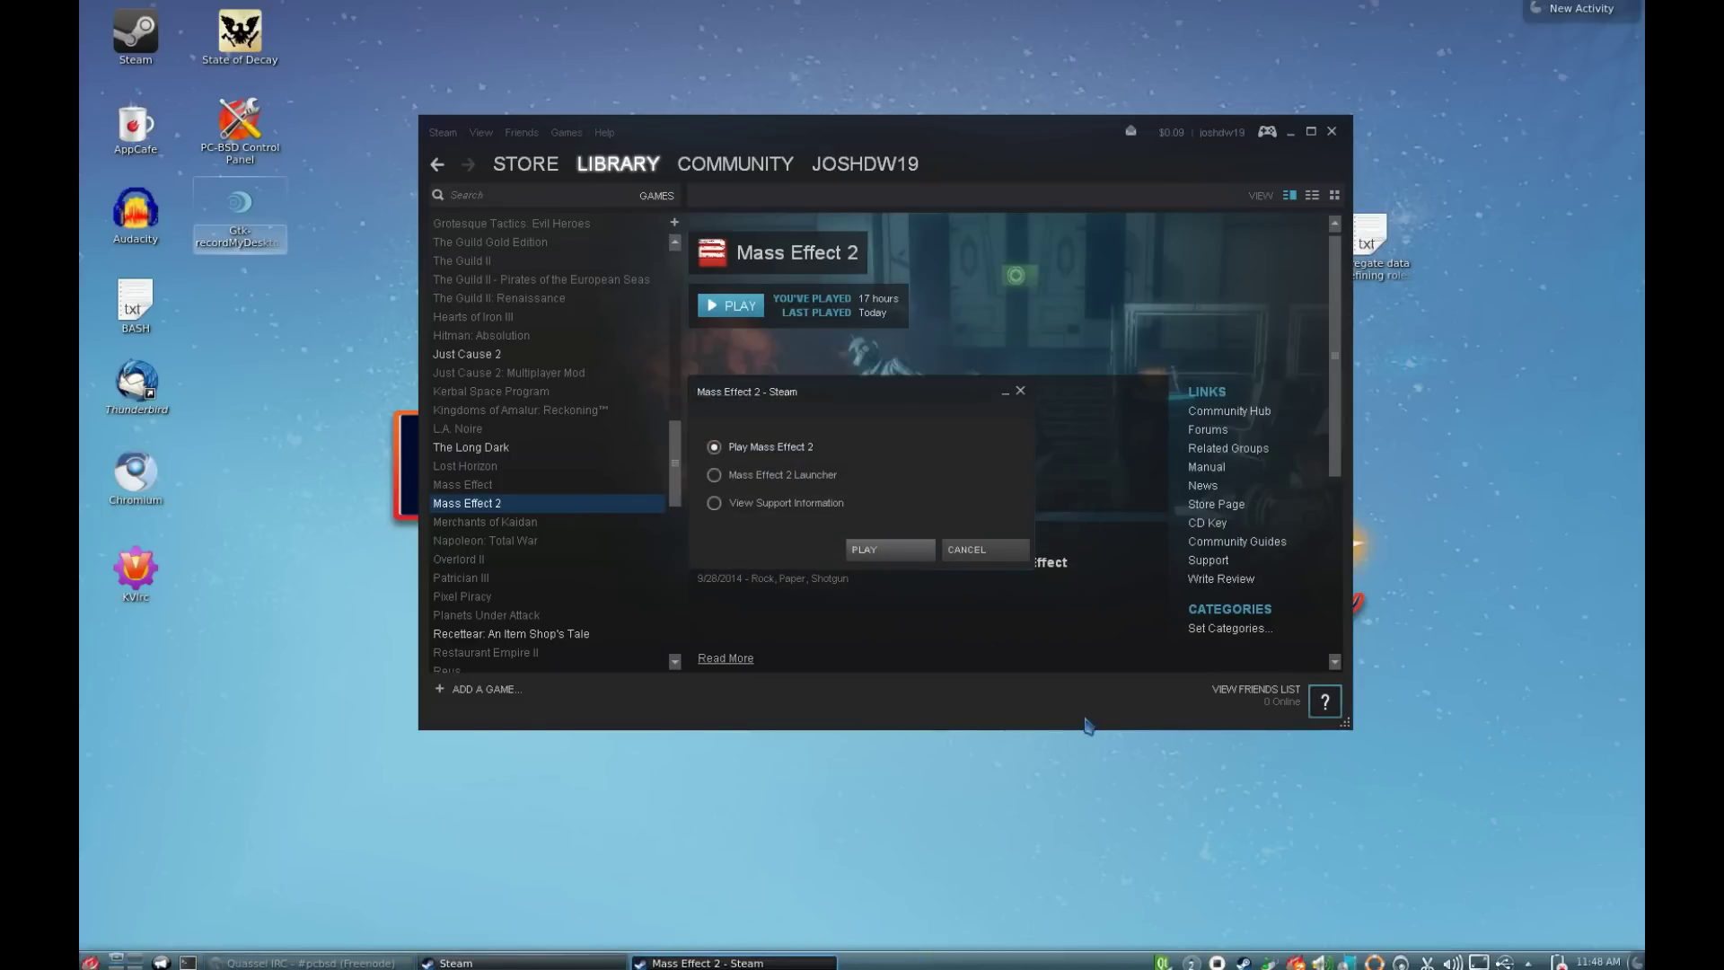
left_click(869, 550)
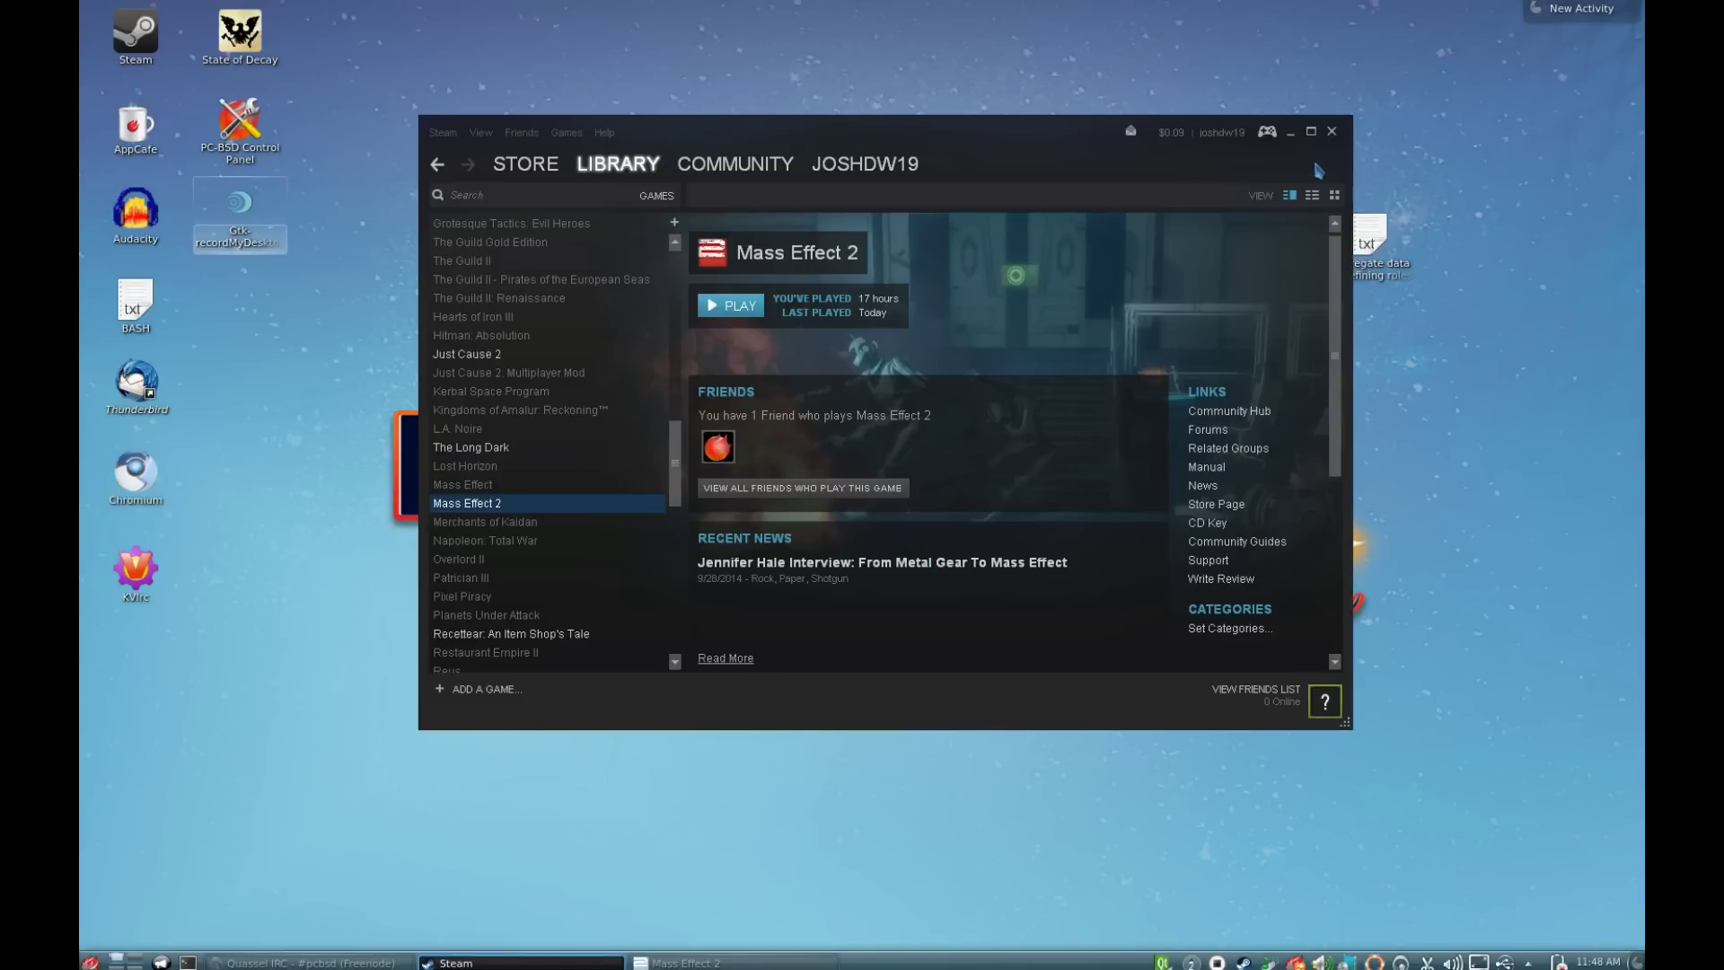
left_click(1290, 132)
left_click(718, 962)
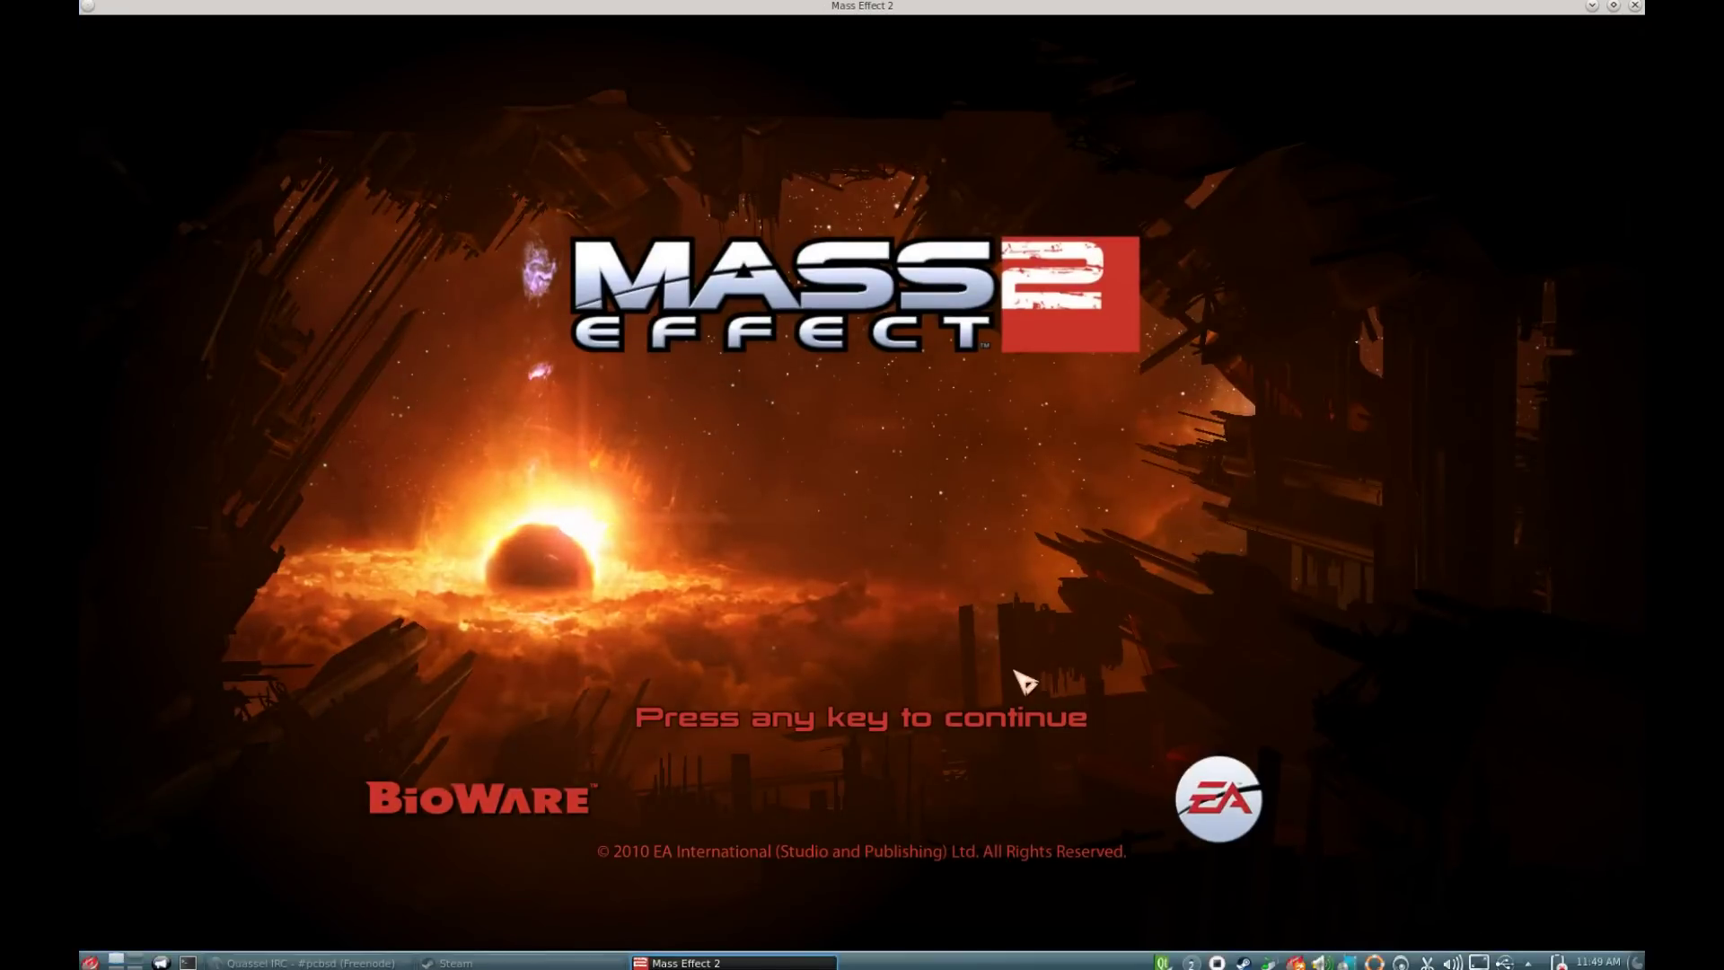
Continue past the Mass Effect 2 title screen and start a new game with a male character
key("Return")
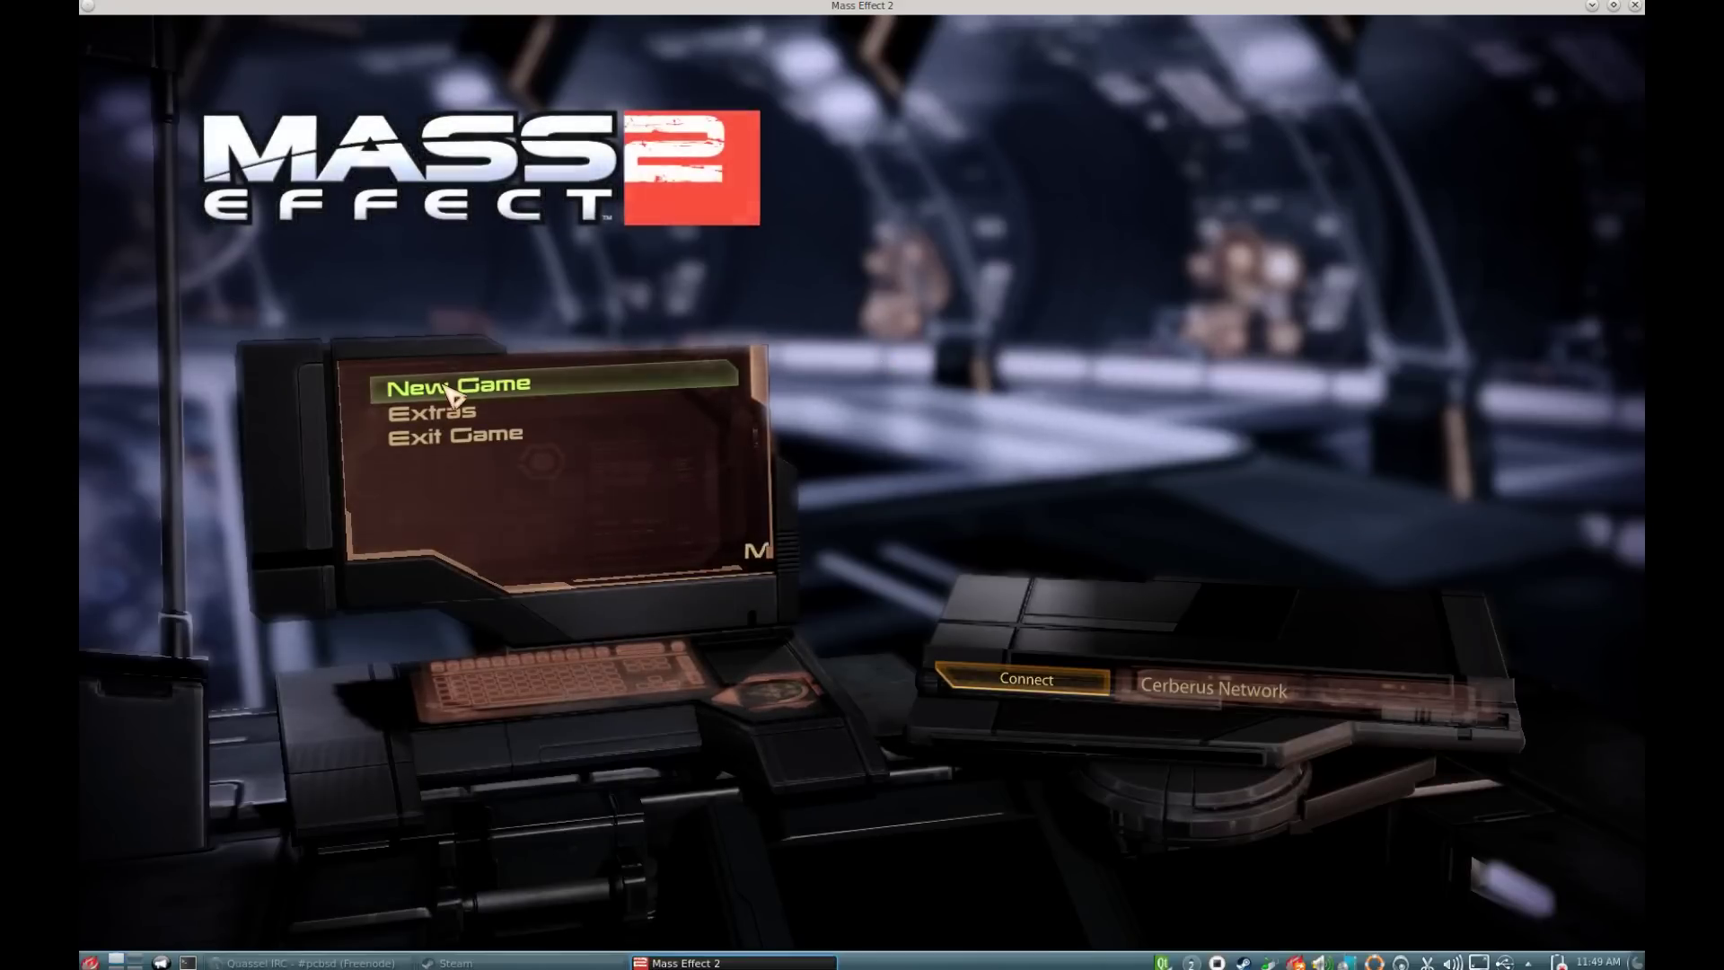
left_click(464, 388)
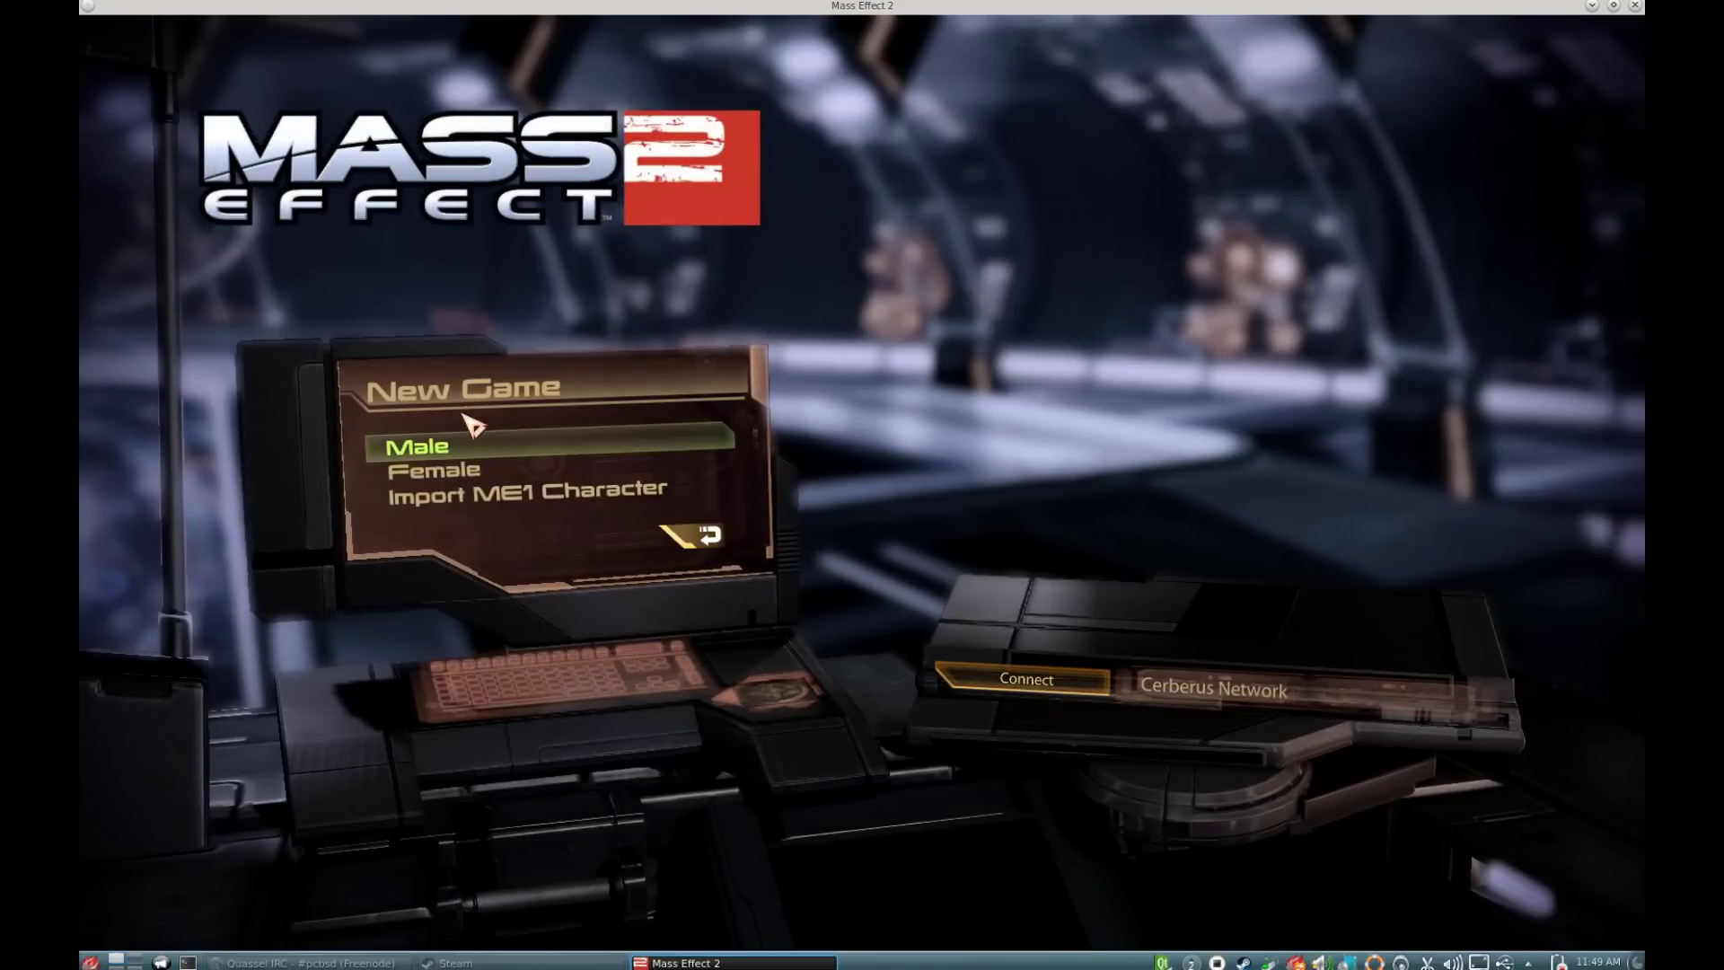
left_click(477, 439)
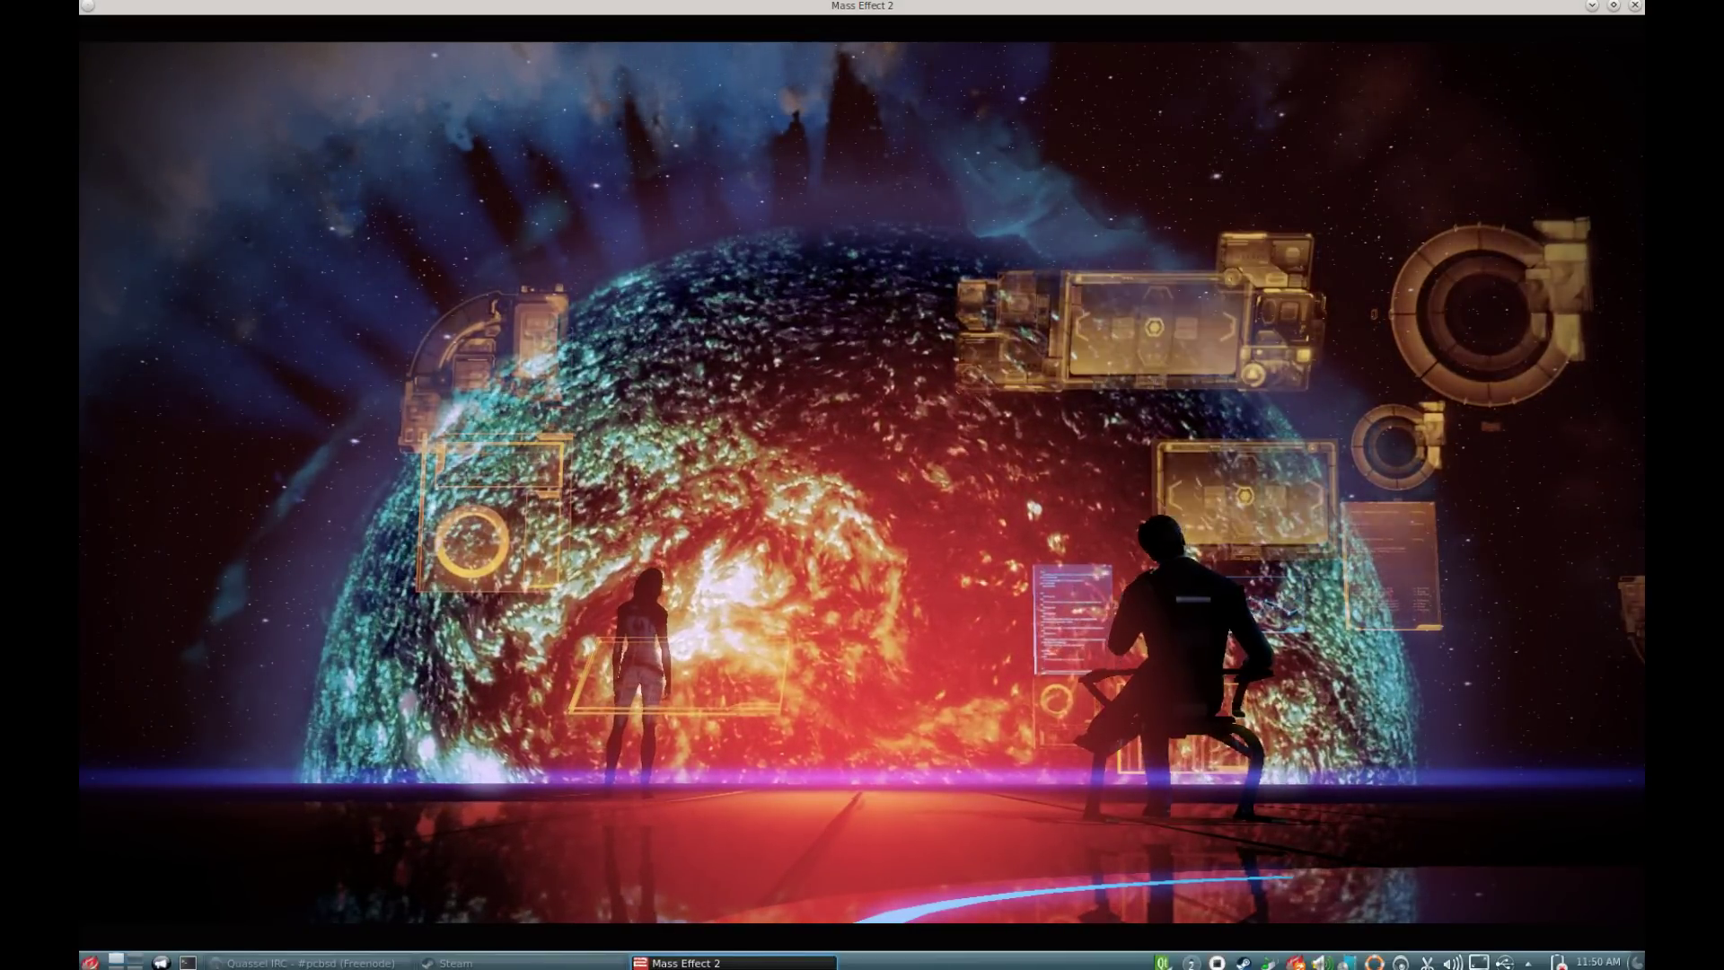
Leave the Mass Effect 2 cutscene and cycle through the open windows
key("alt+Tab")
key("alt+Tab")
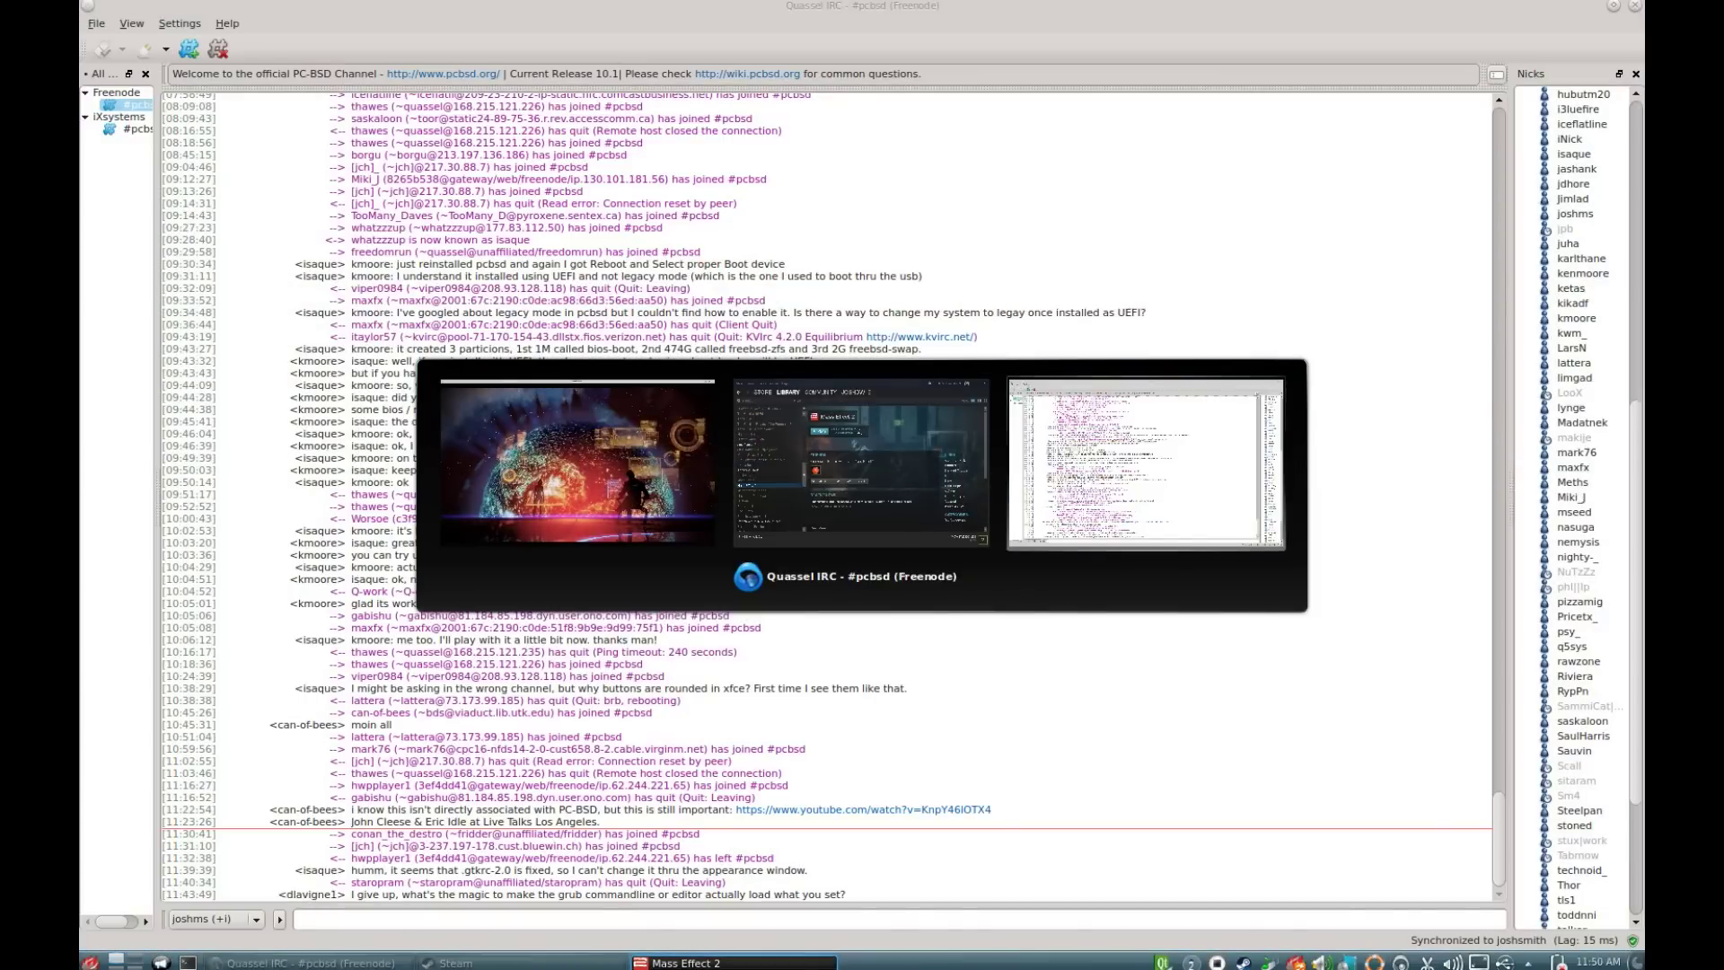
key("alt+Tab")
key("alt+Tab")
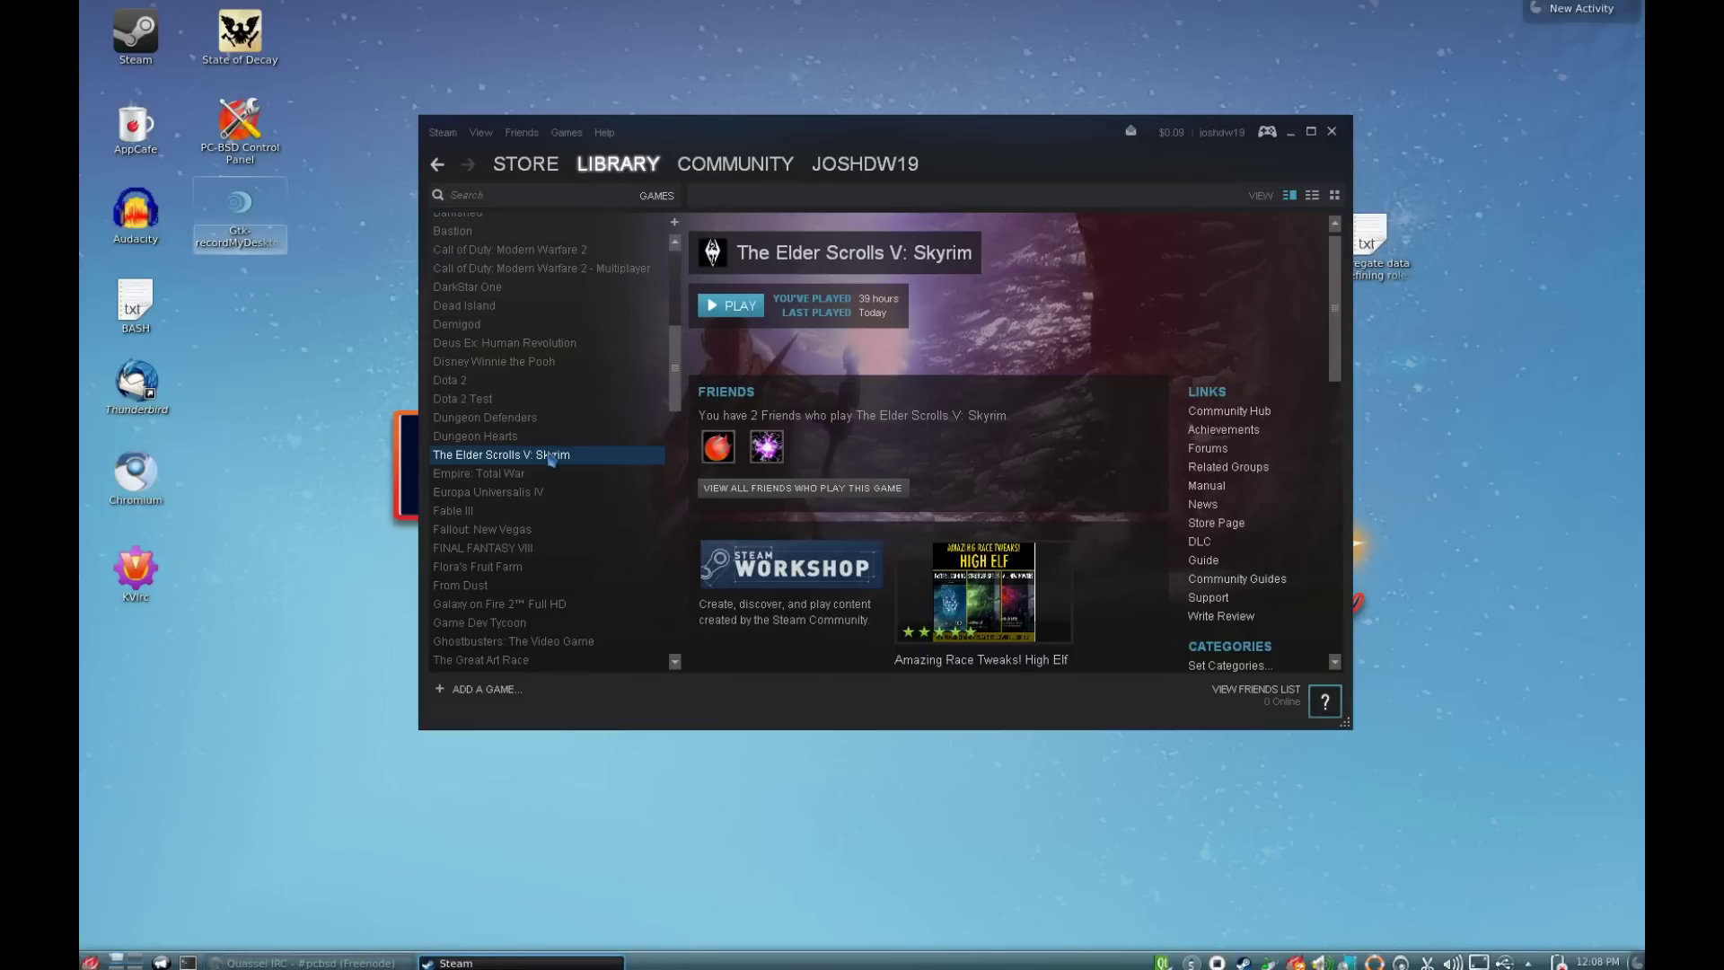
Launch The Elder Scrolls V: Skyrim from the Steam library and continue from the last saved game
double_click(551, 457)
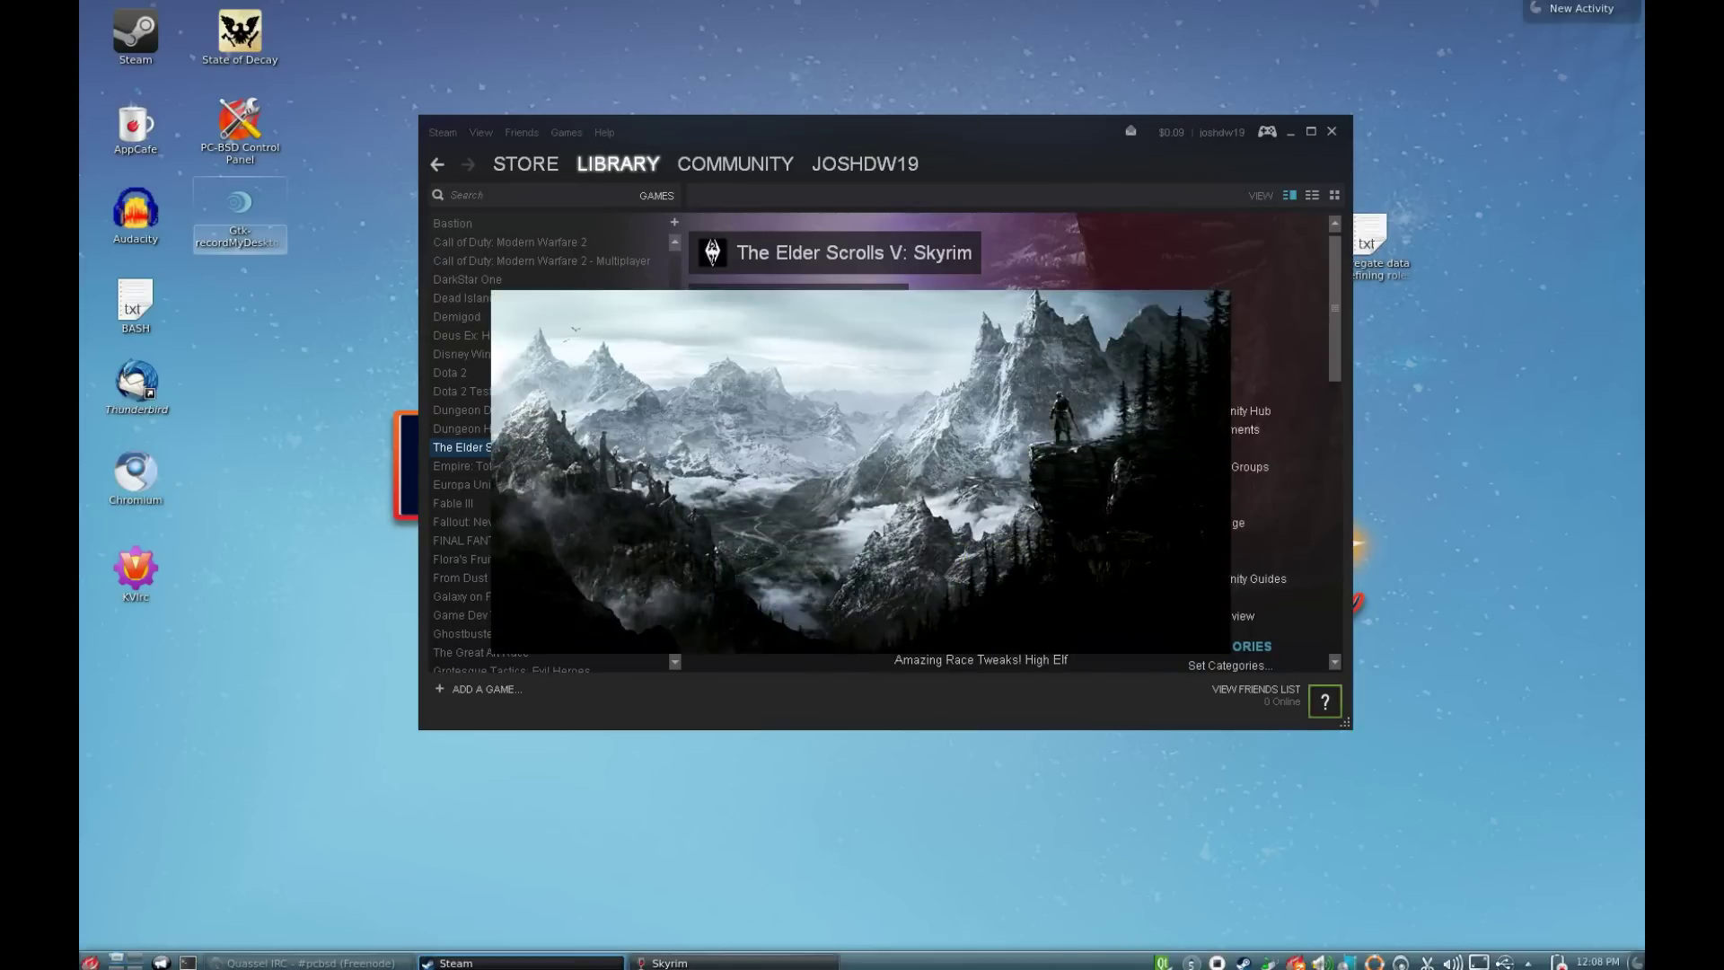
left_click(1164, 419)
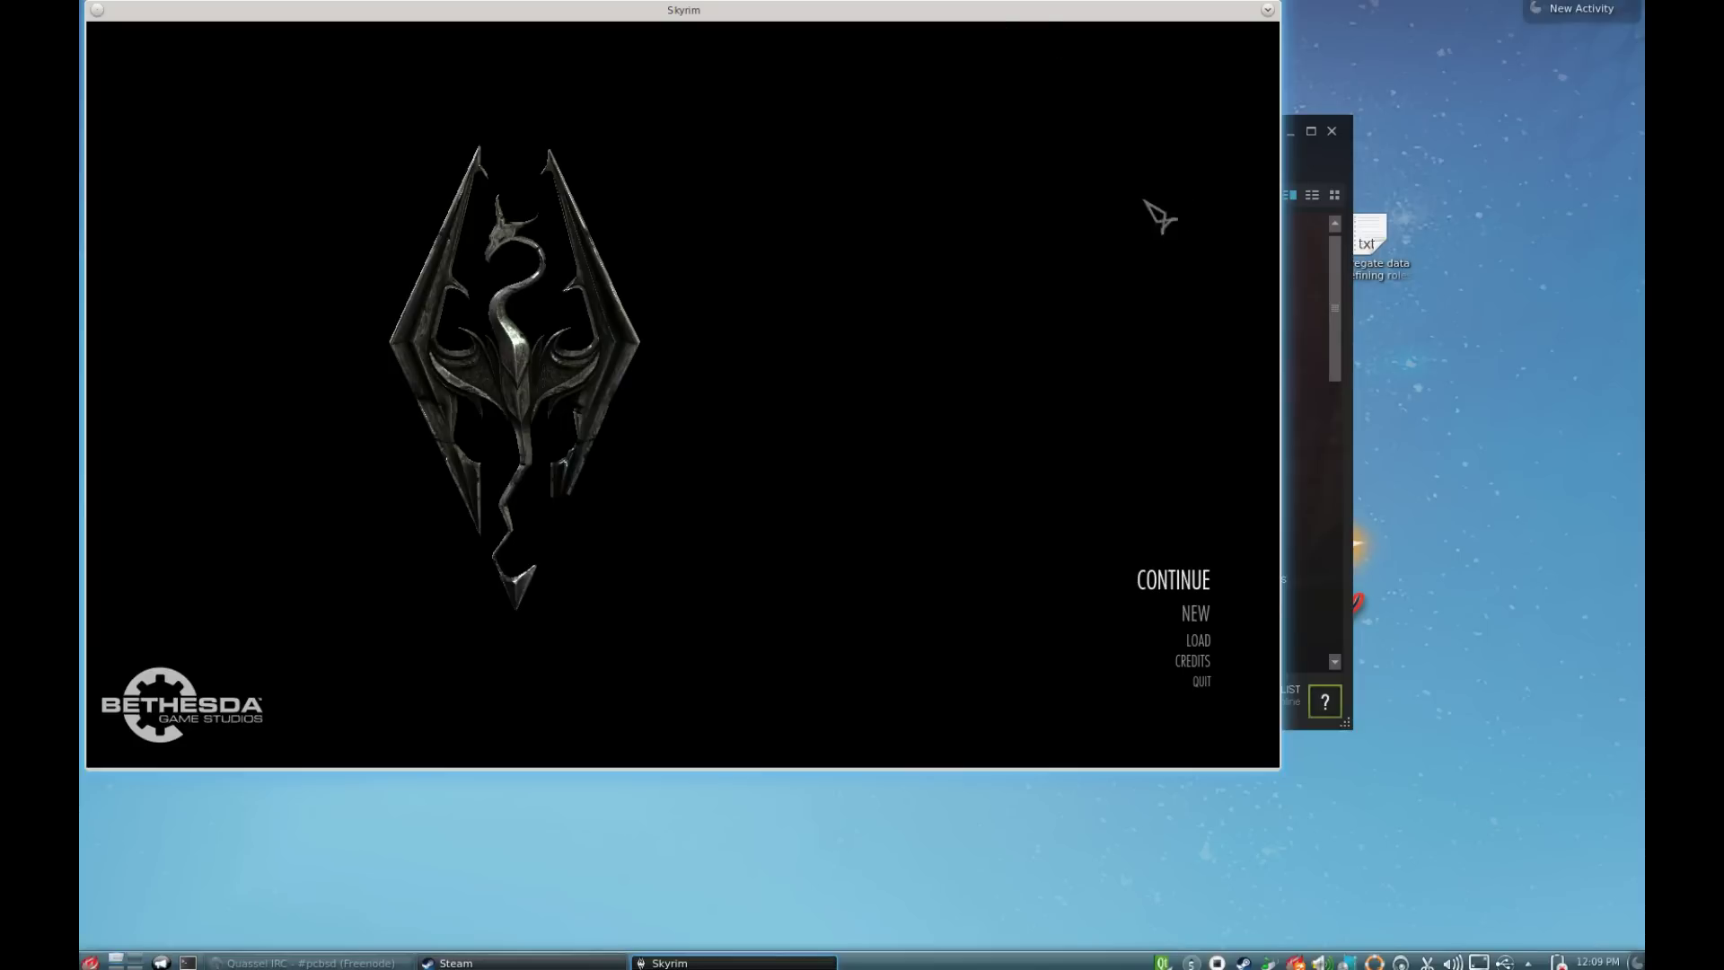
left_click(1181, 593)
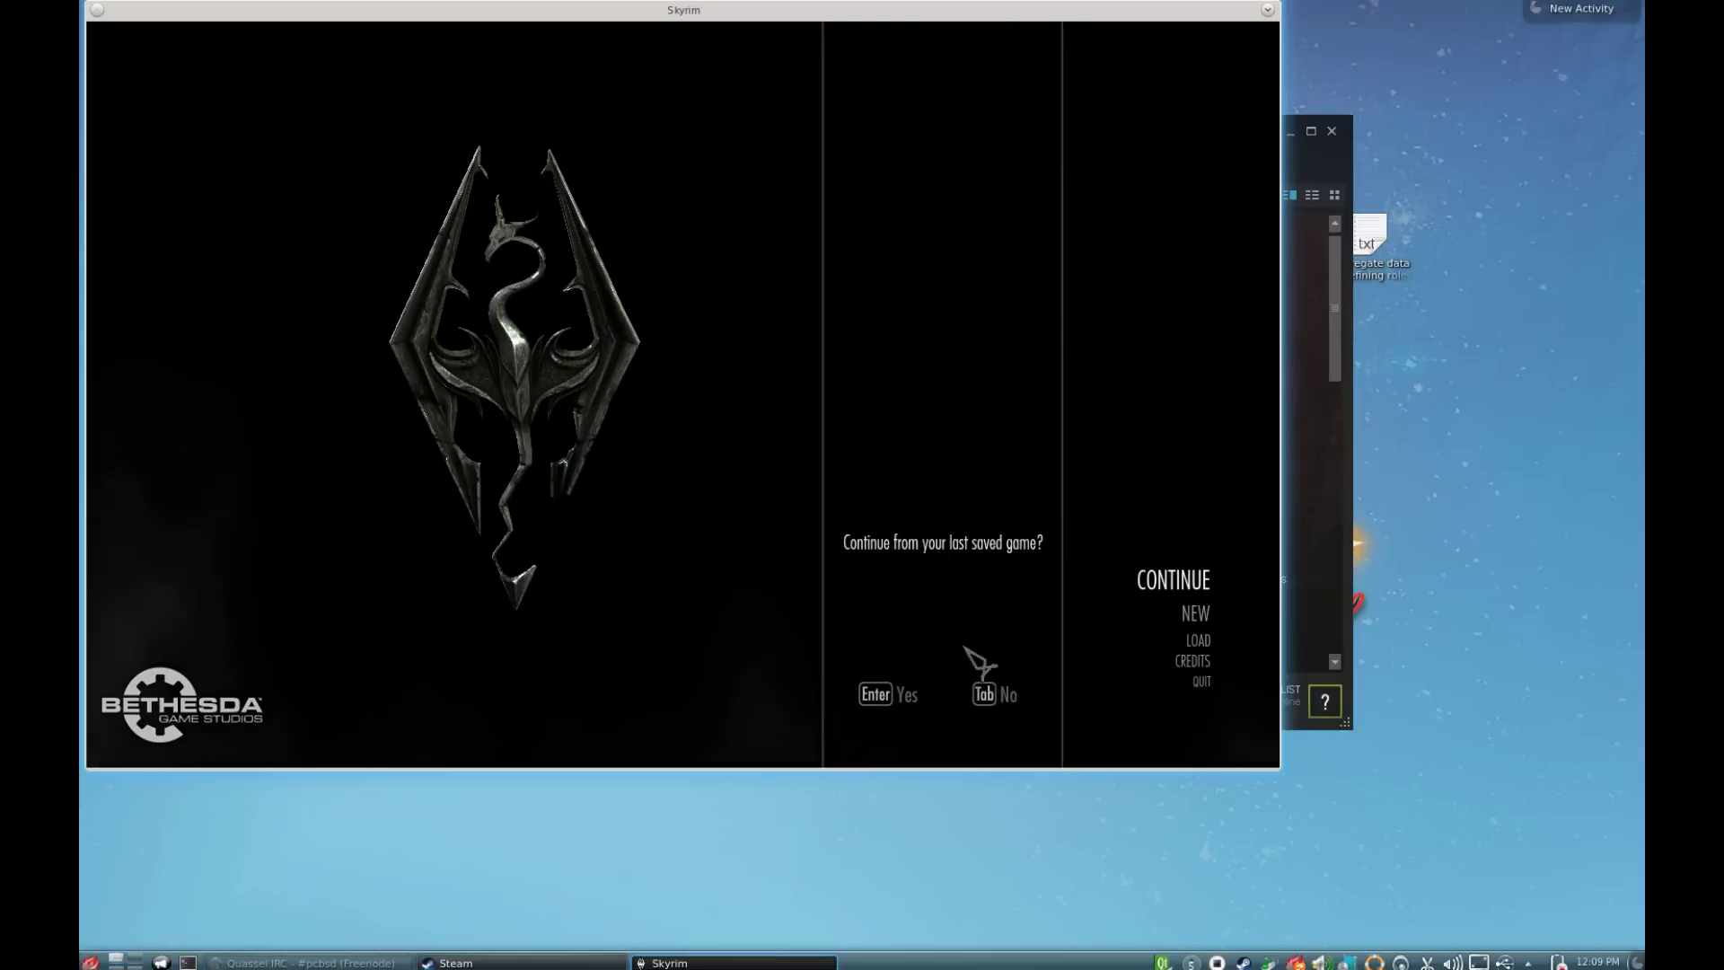
left_click(898, 705)
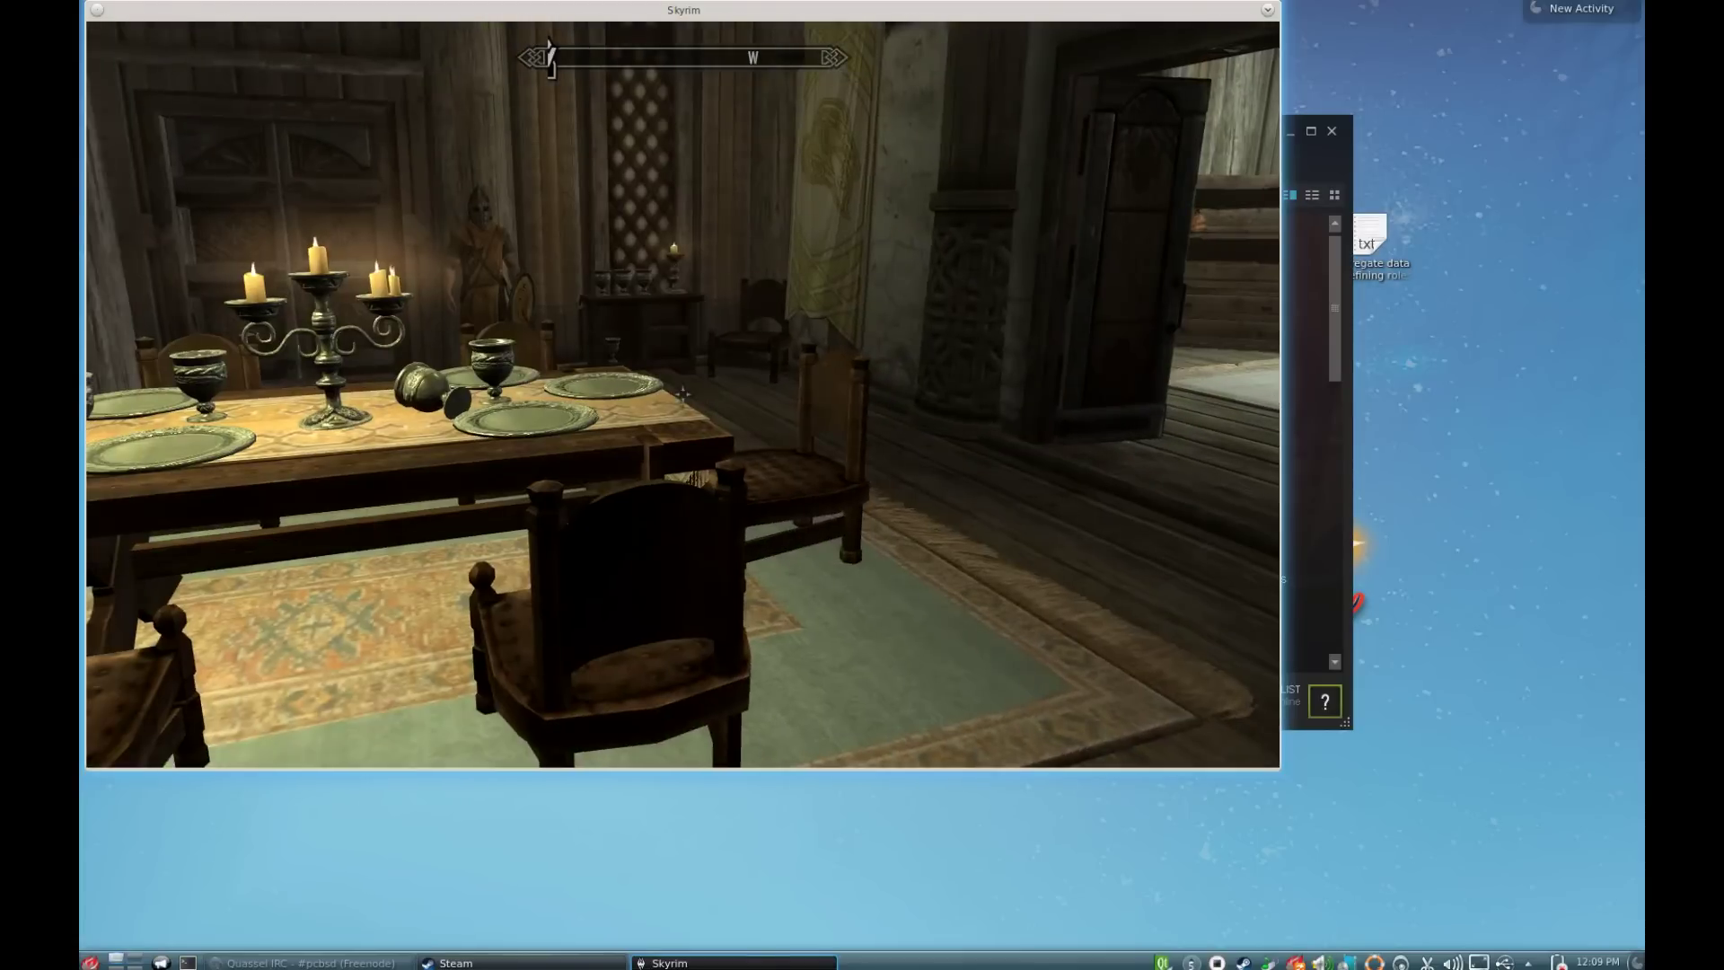
Walk the character around the dining room and through its doorway, and look around outdoors
key("w")
key("w")
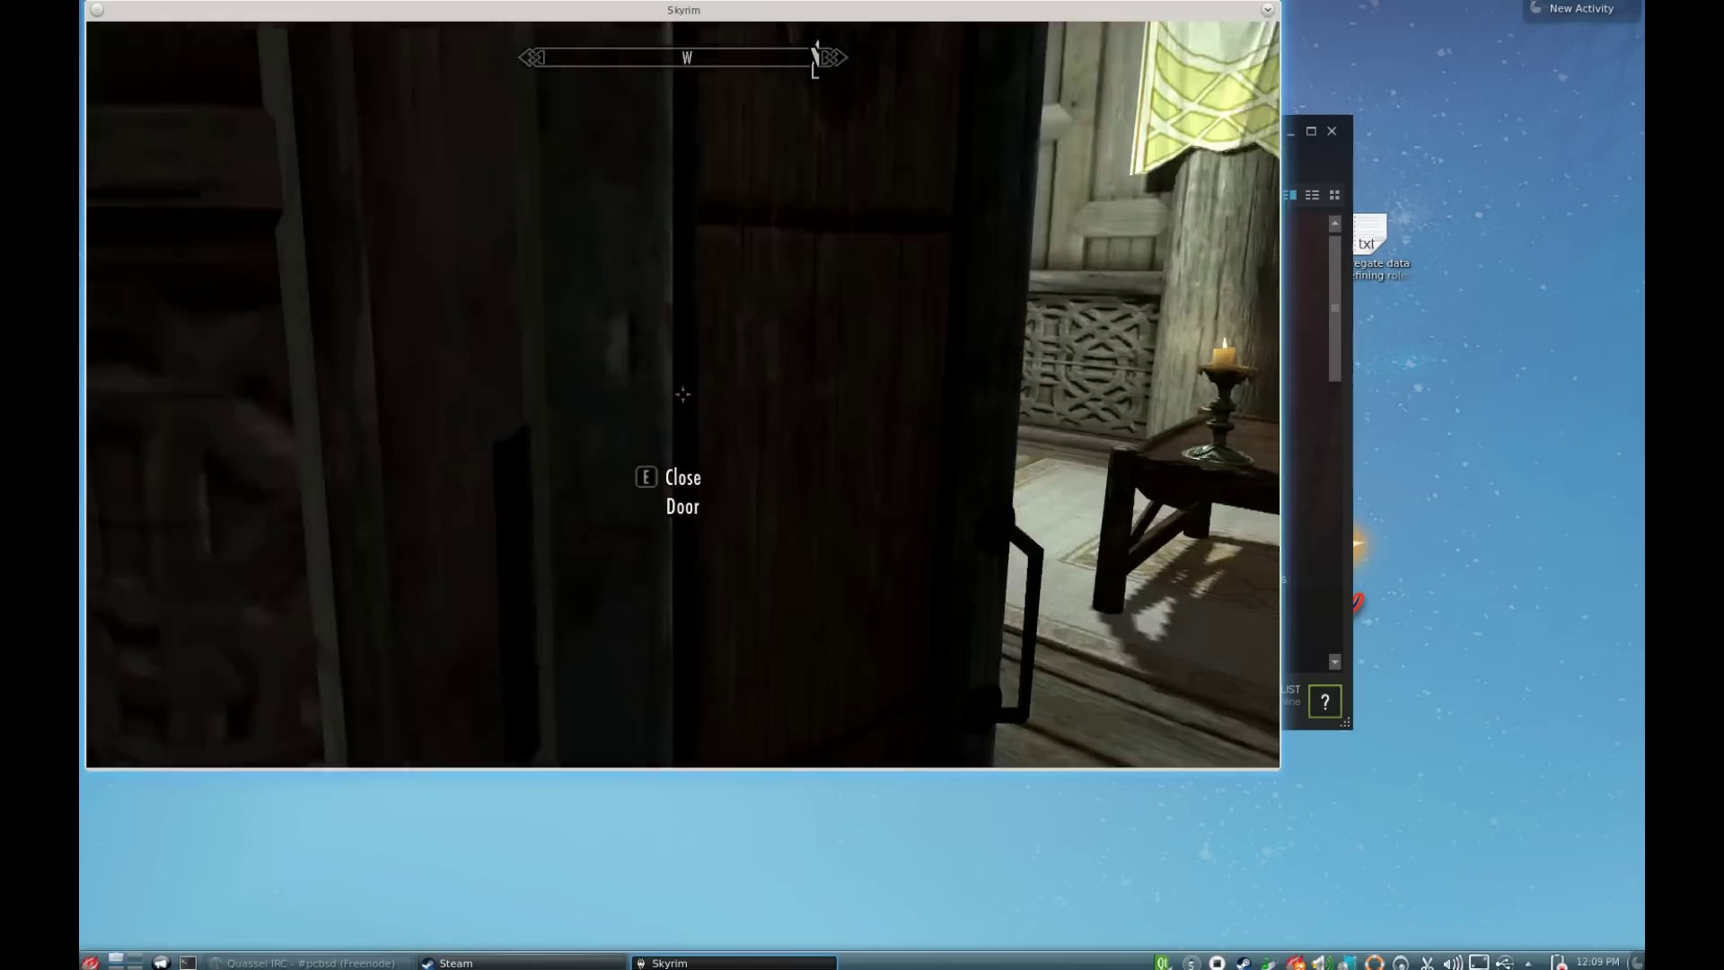
key("w")
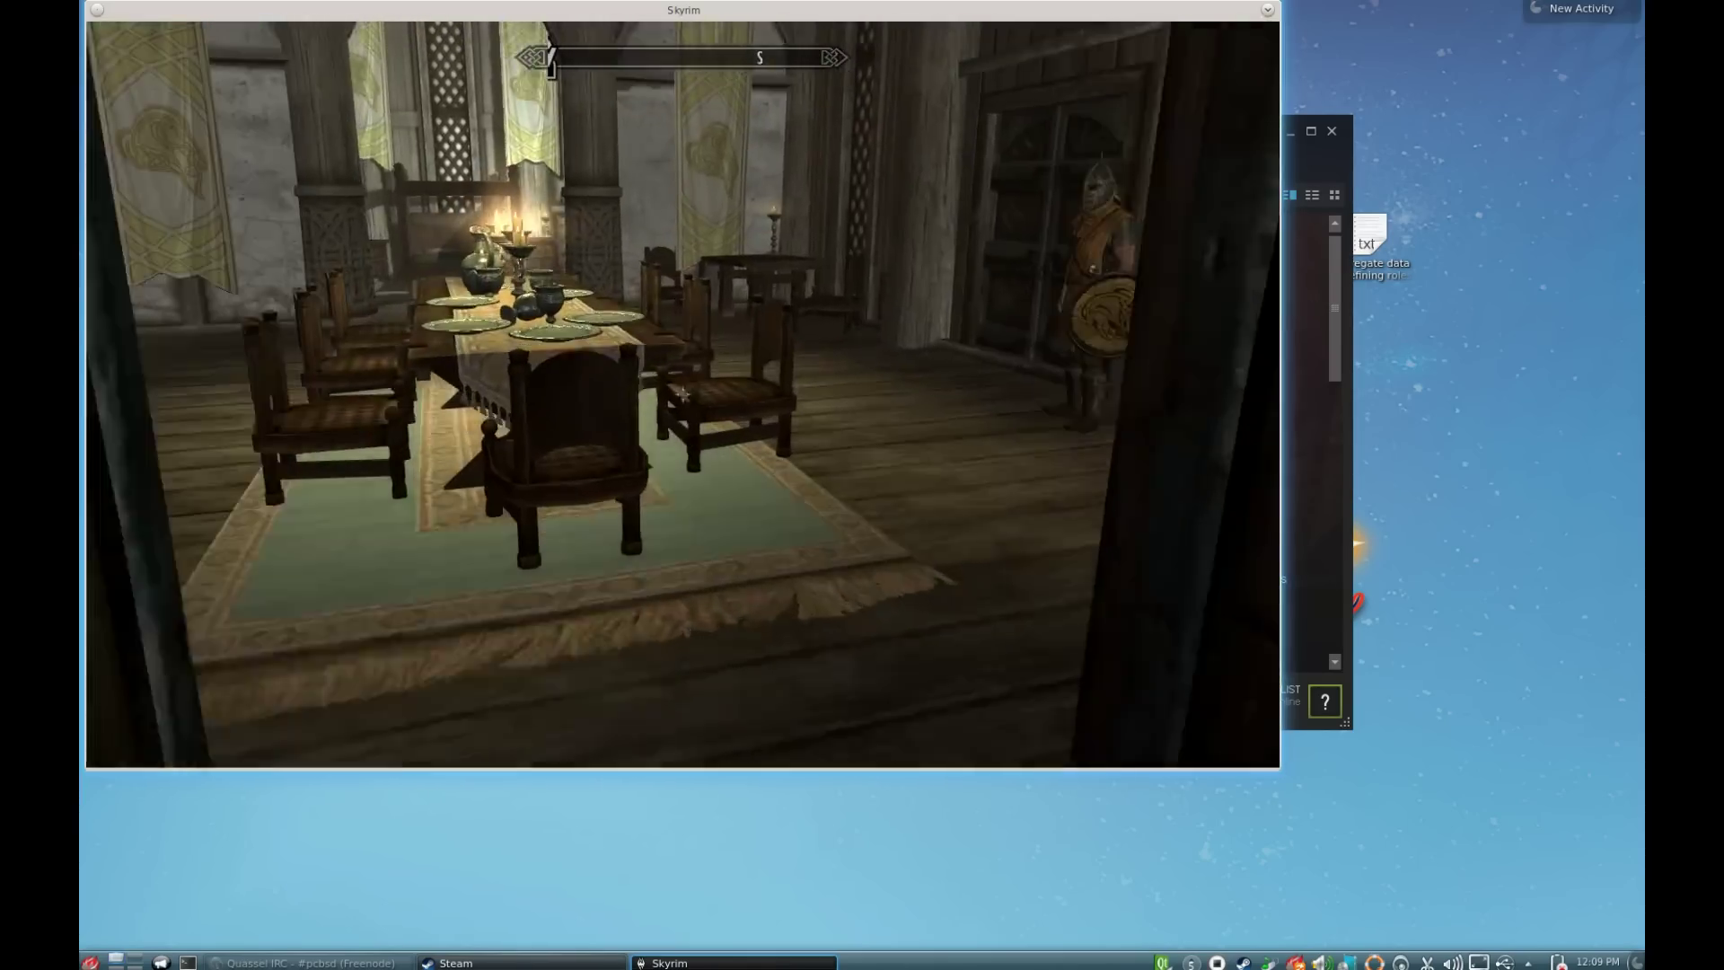
key("w")
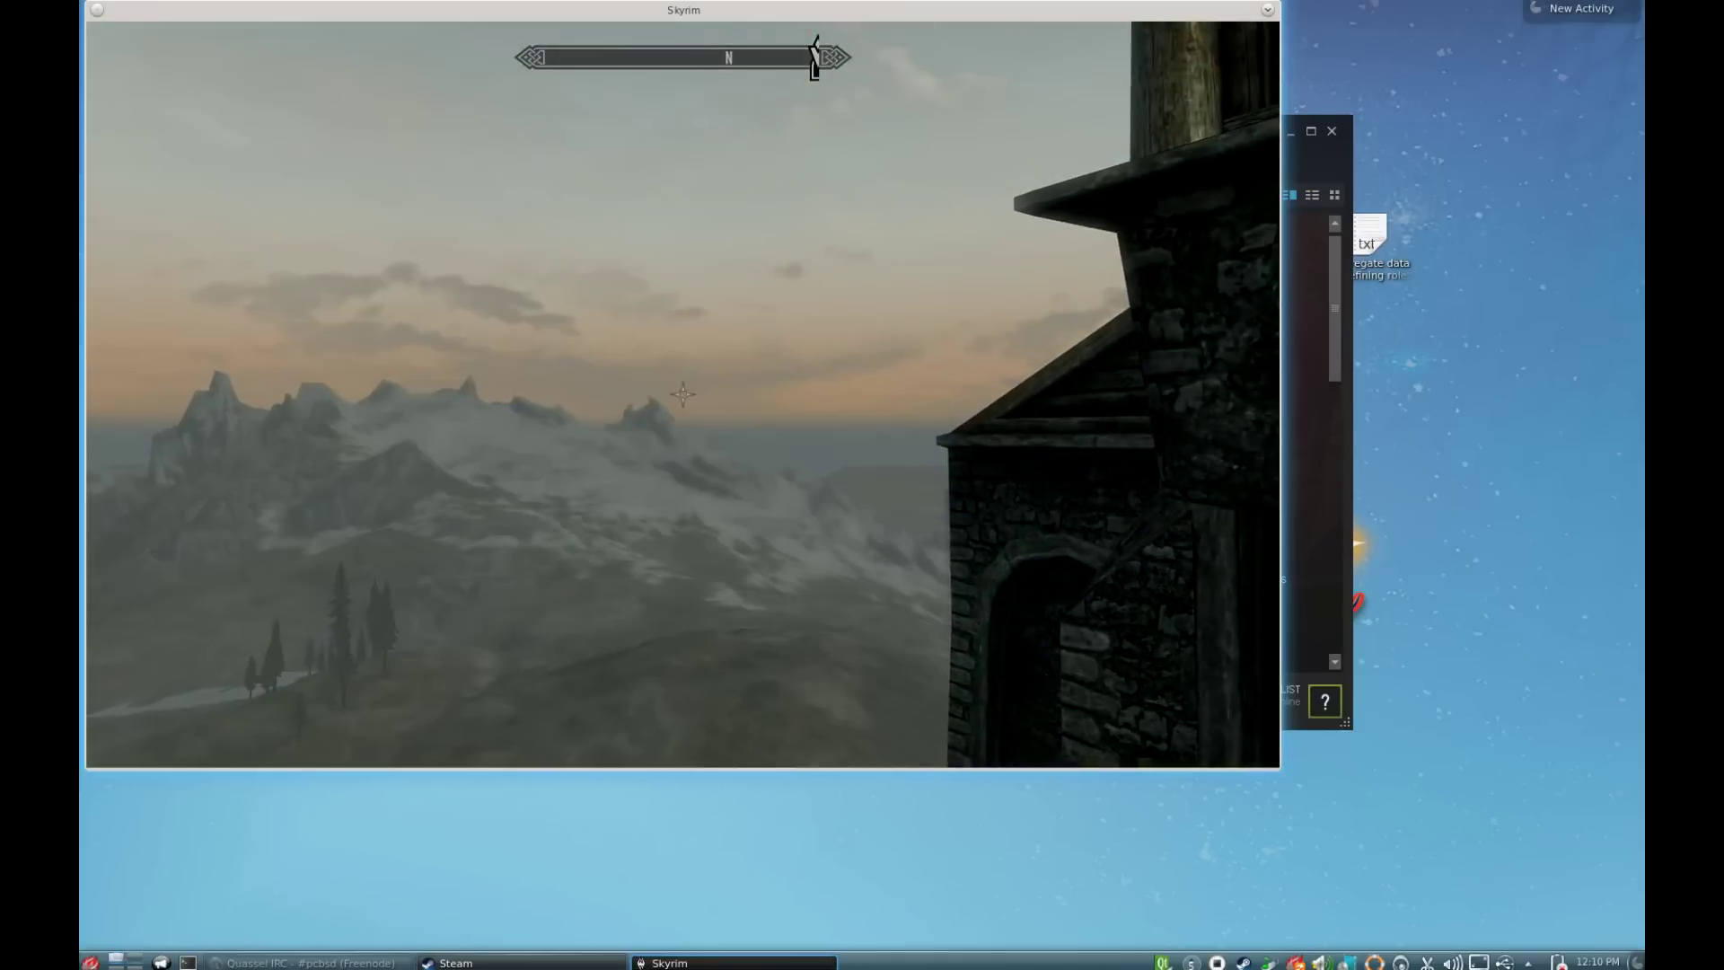
mouse_move(683, 394)
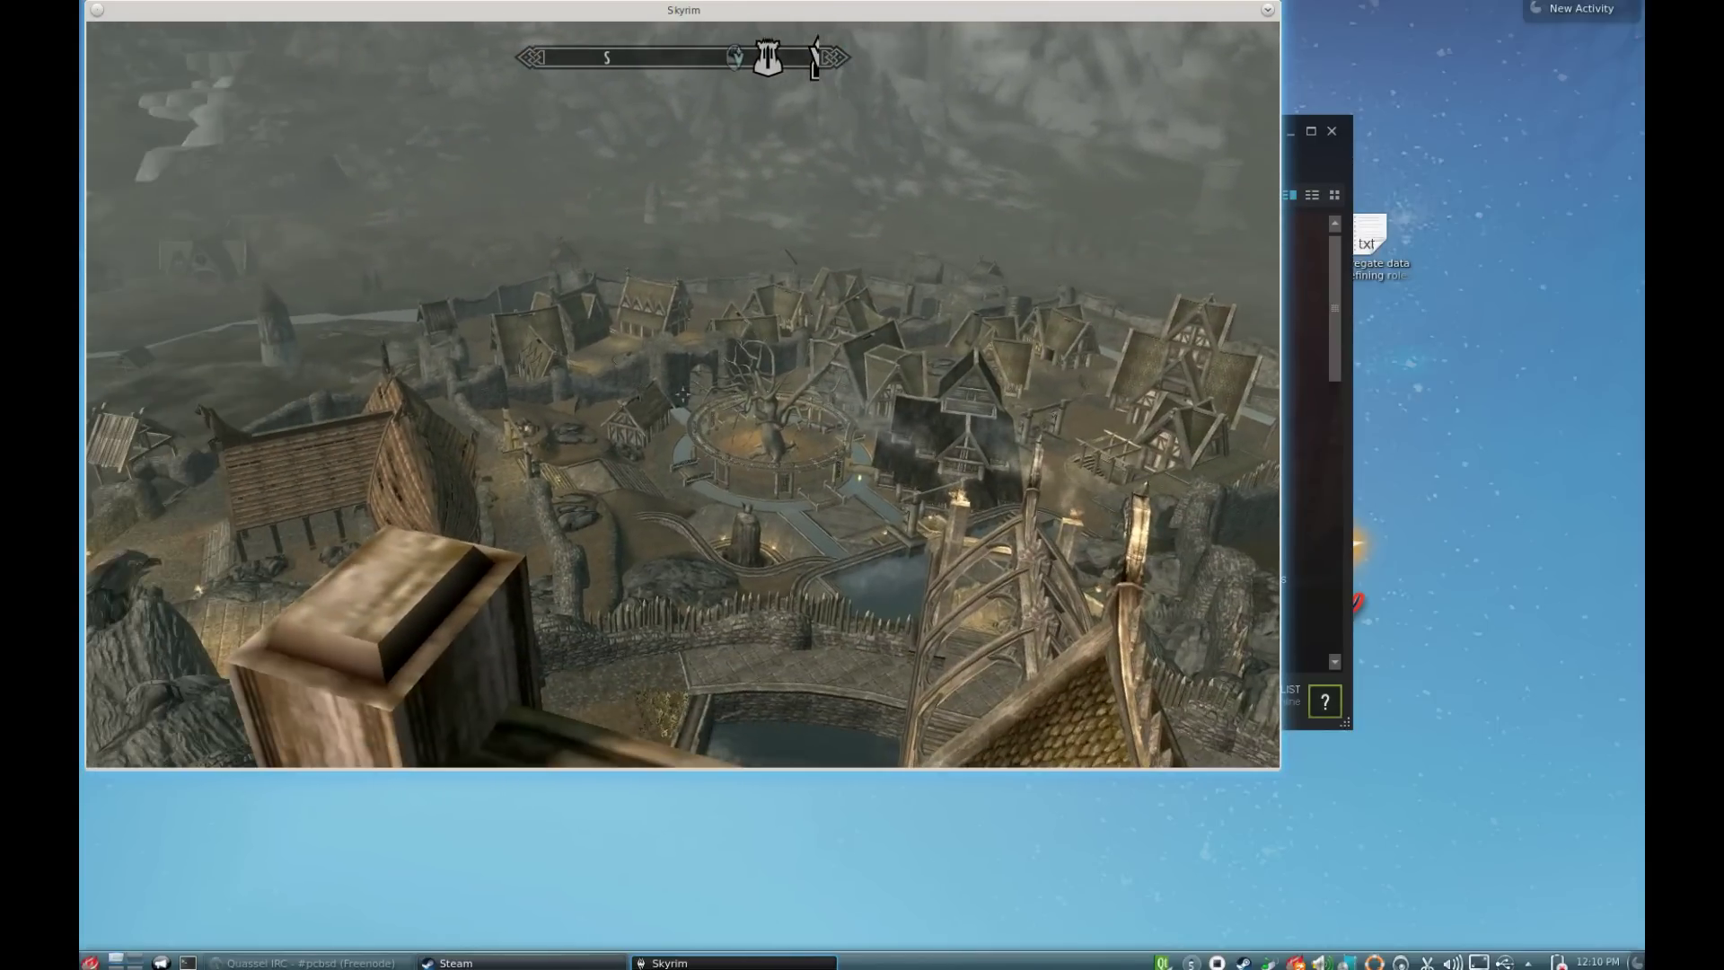
Quit Skyrim to the desktop without saving the game
key("Escape")
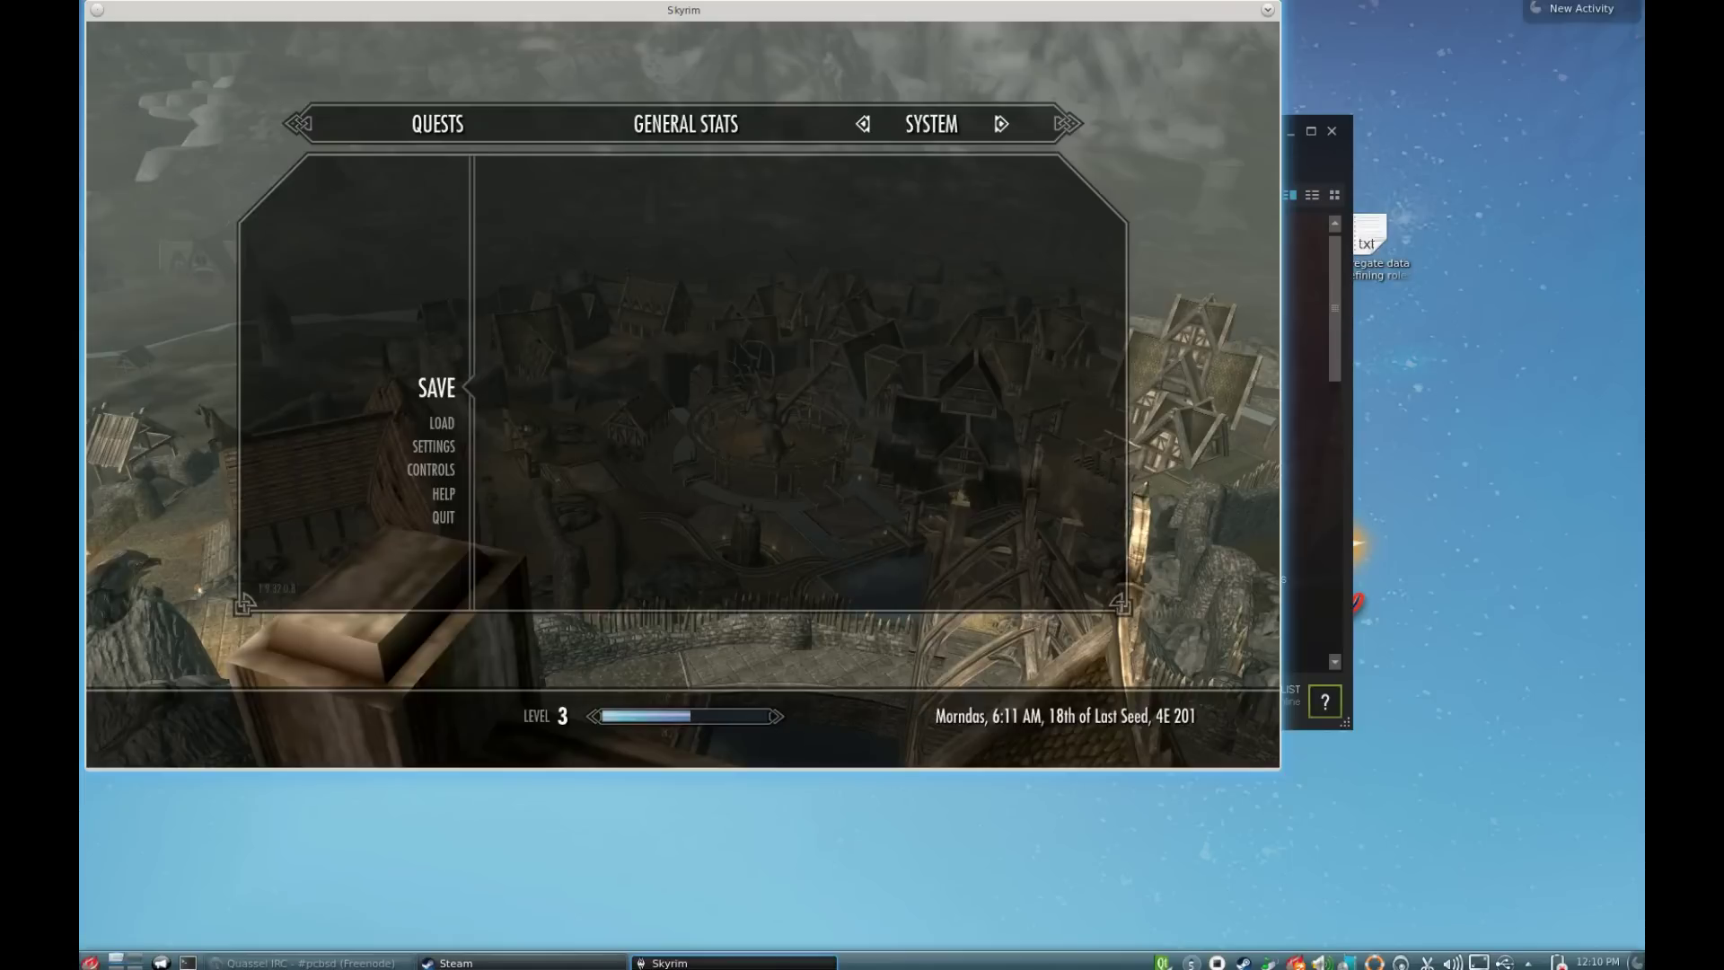
left_click(440, 519)
left_click(568, 415)
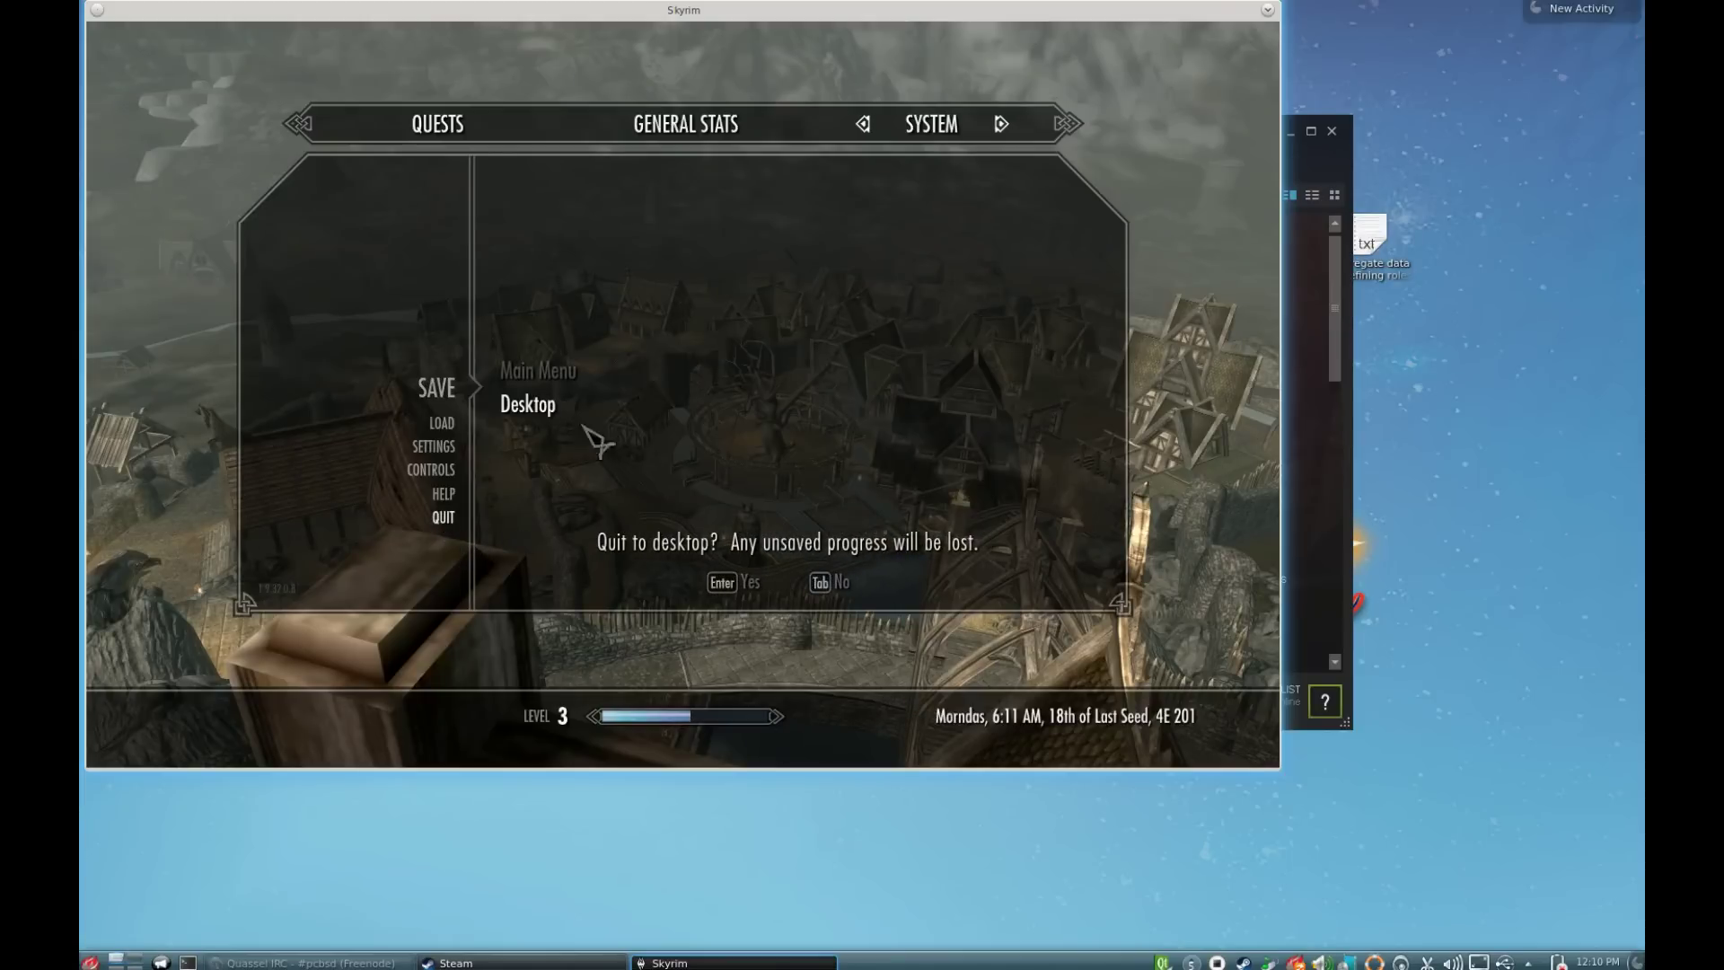
left_click(744, 589)
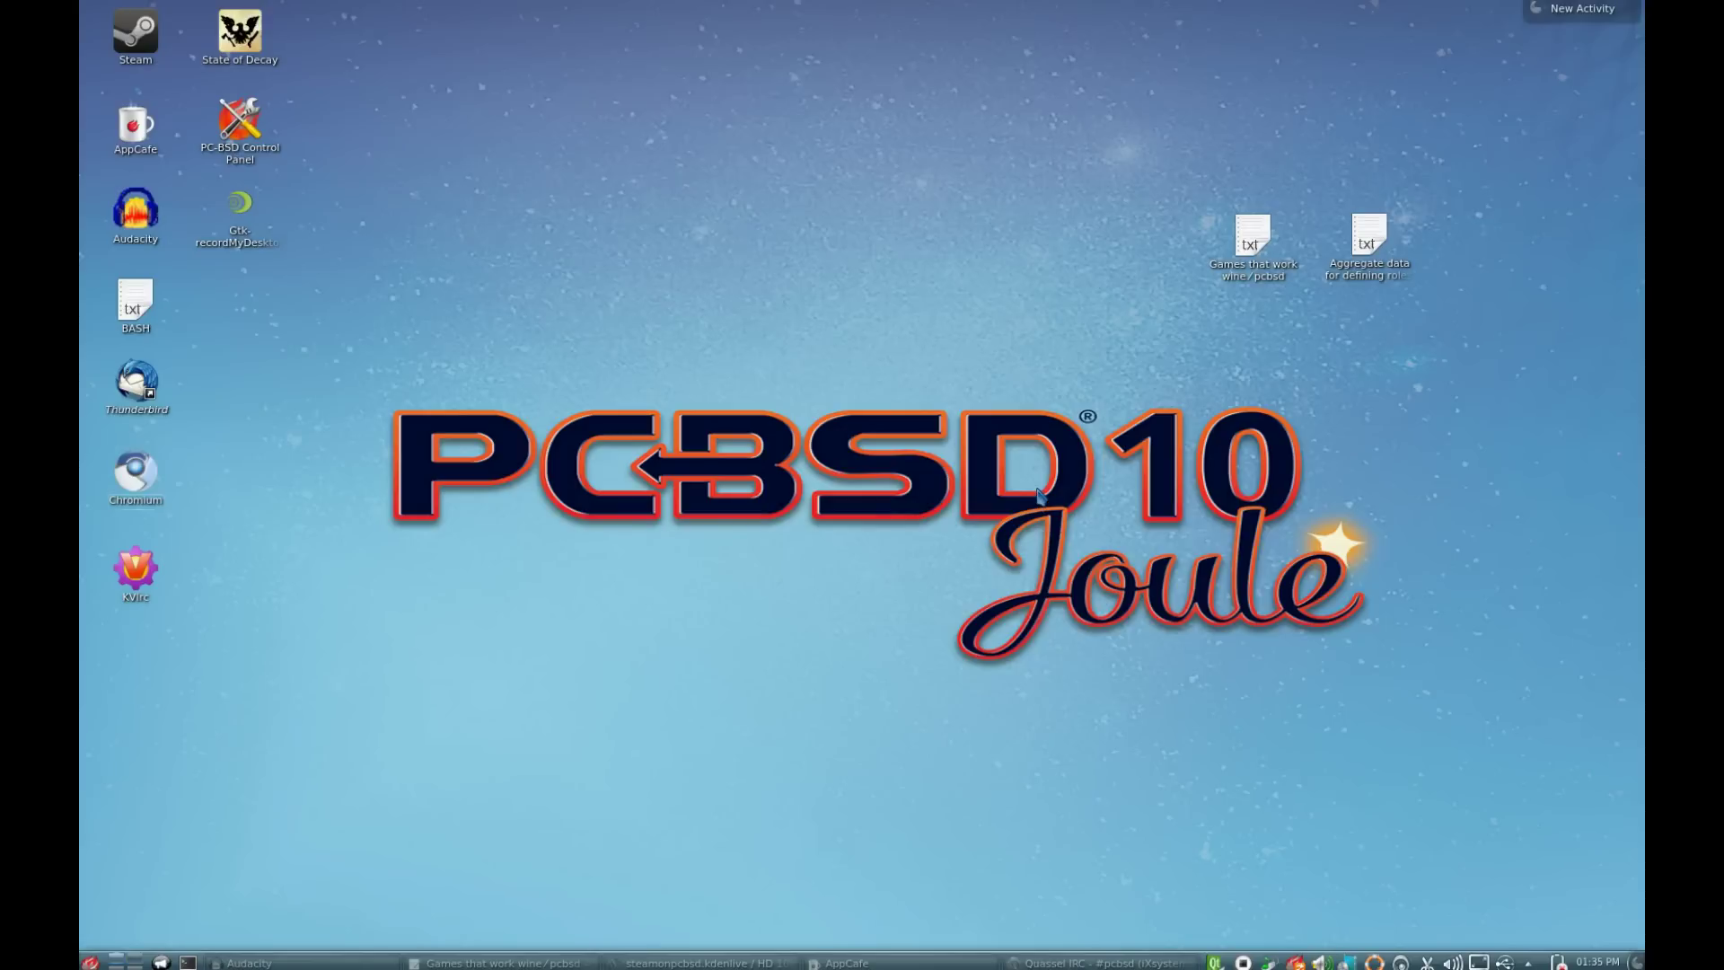
Switch to AppCafe and search the available applications for wine
left_click(865, 960)
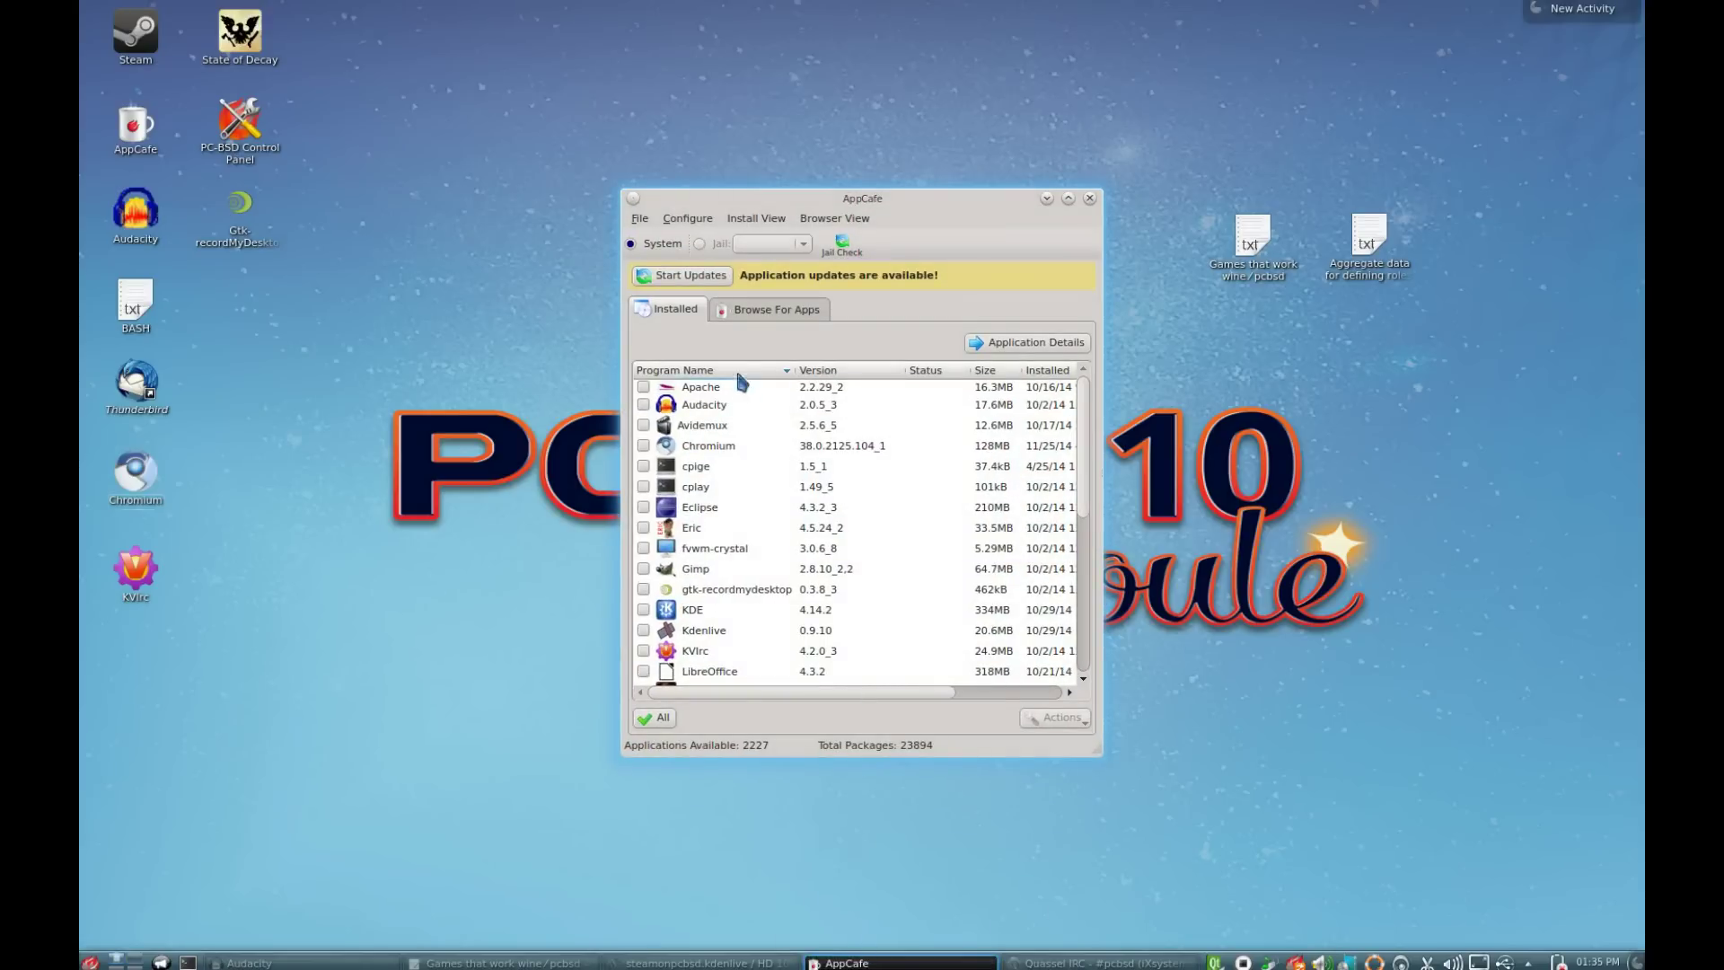
left_click(749, 313)
left_click(997, 334)
type("wine")
key("Return")
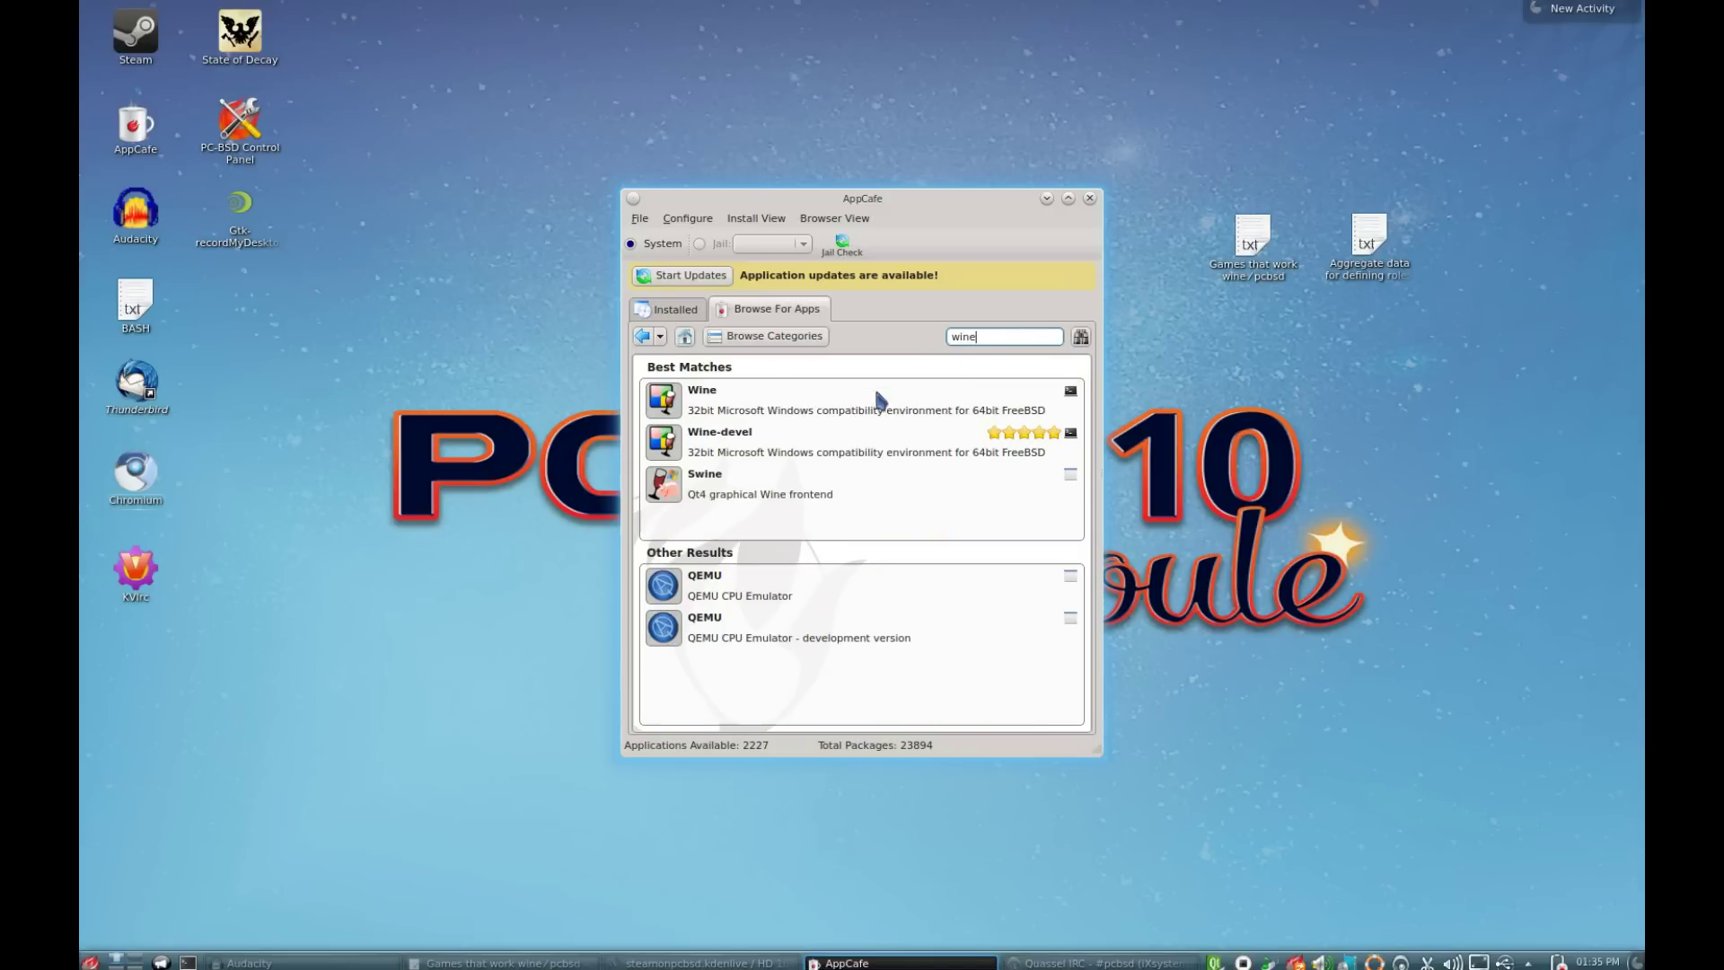
Open the Wine application page and install Wine on the system
left_click(738, 404)
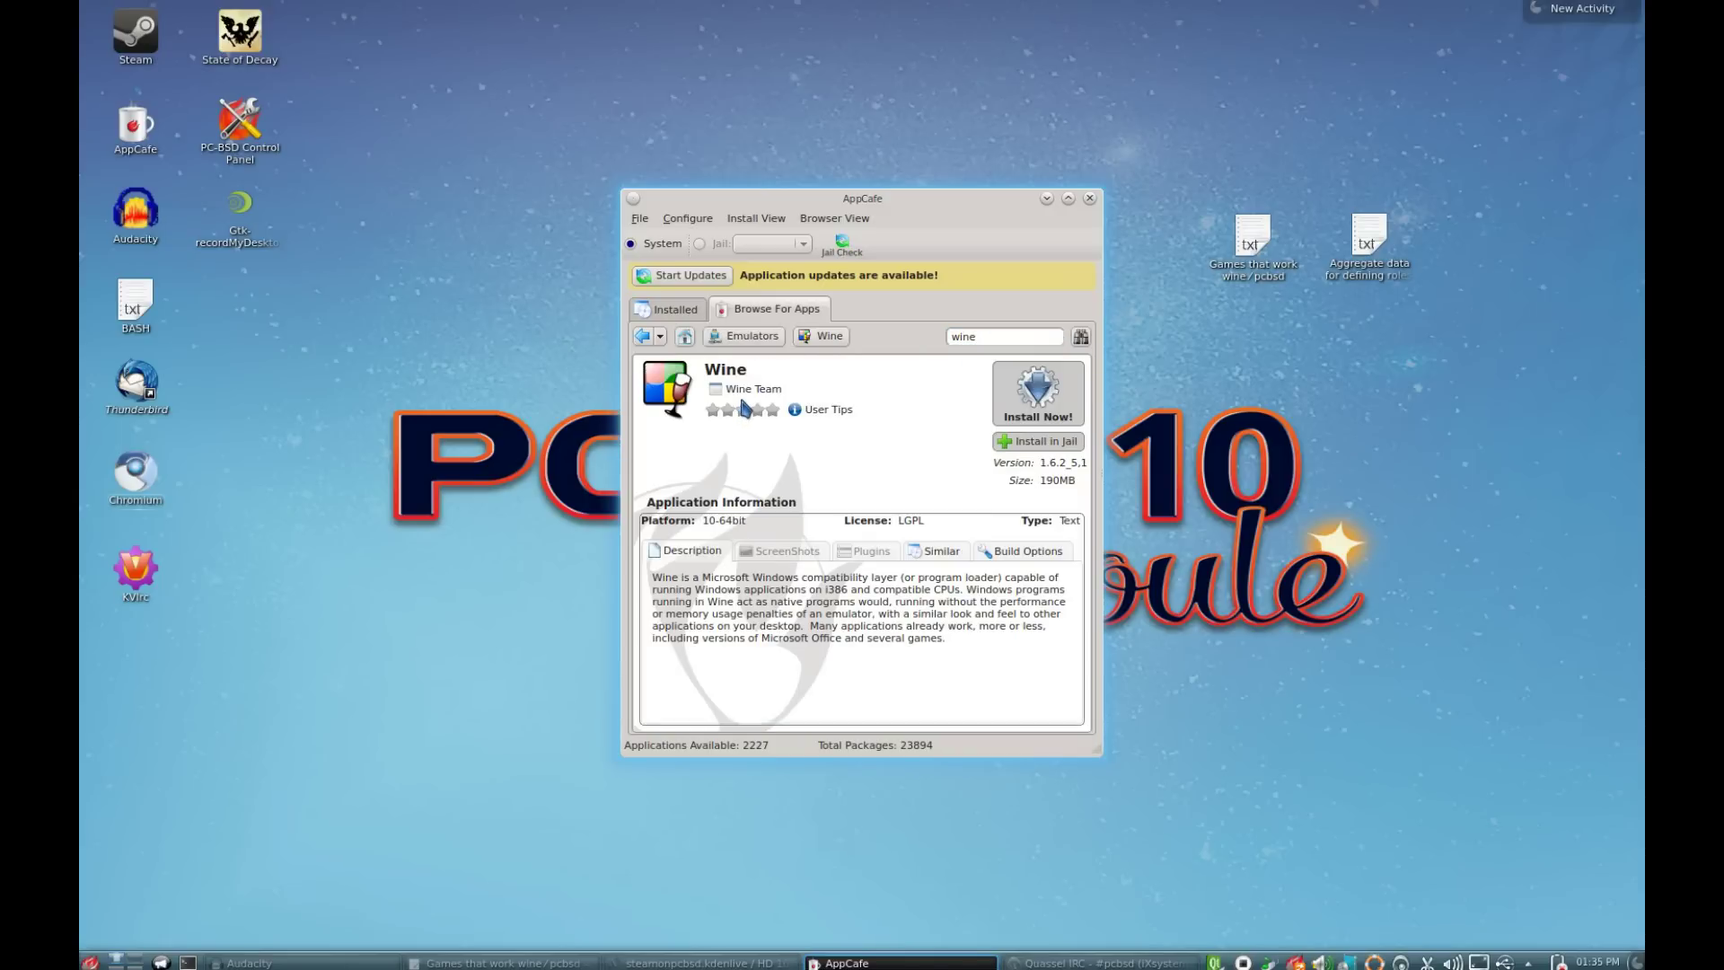
left_click(1040, 393)
left_click(889, 505)
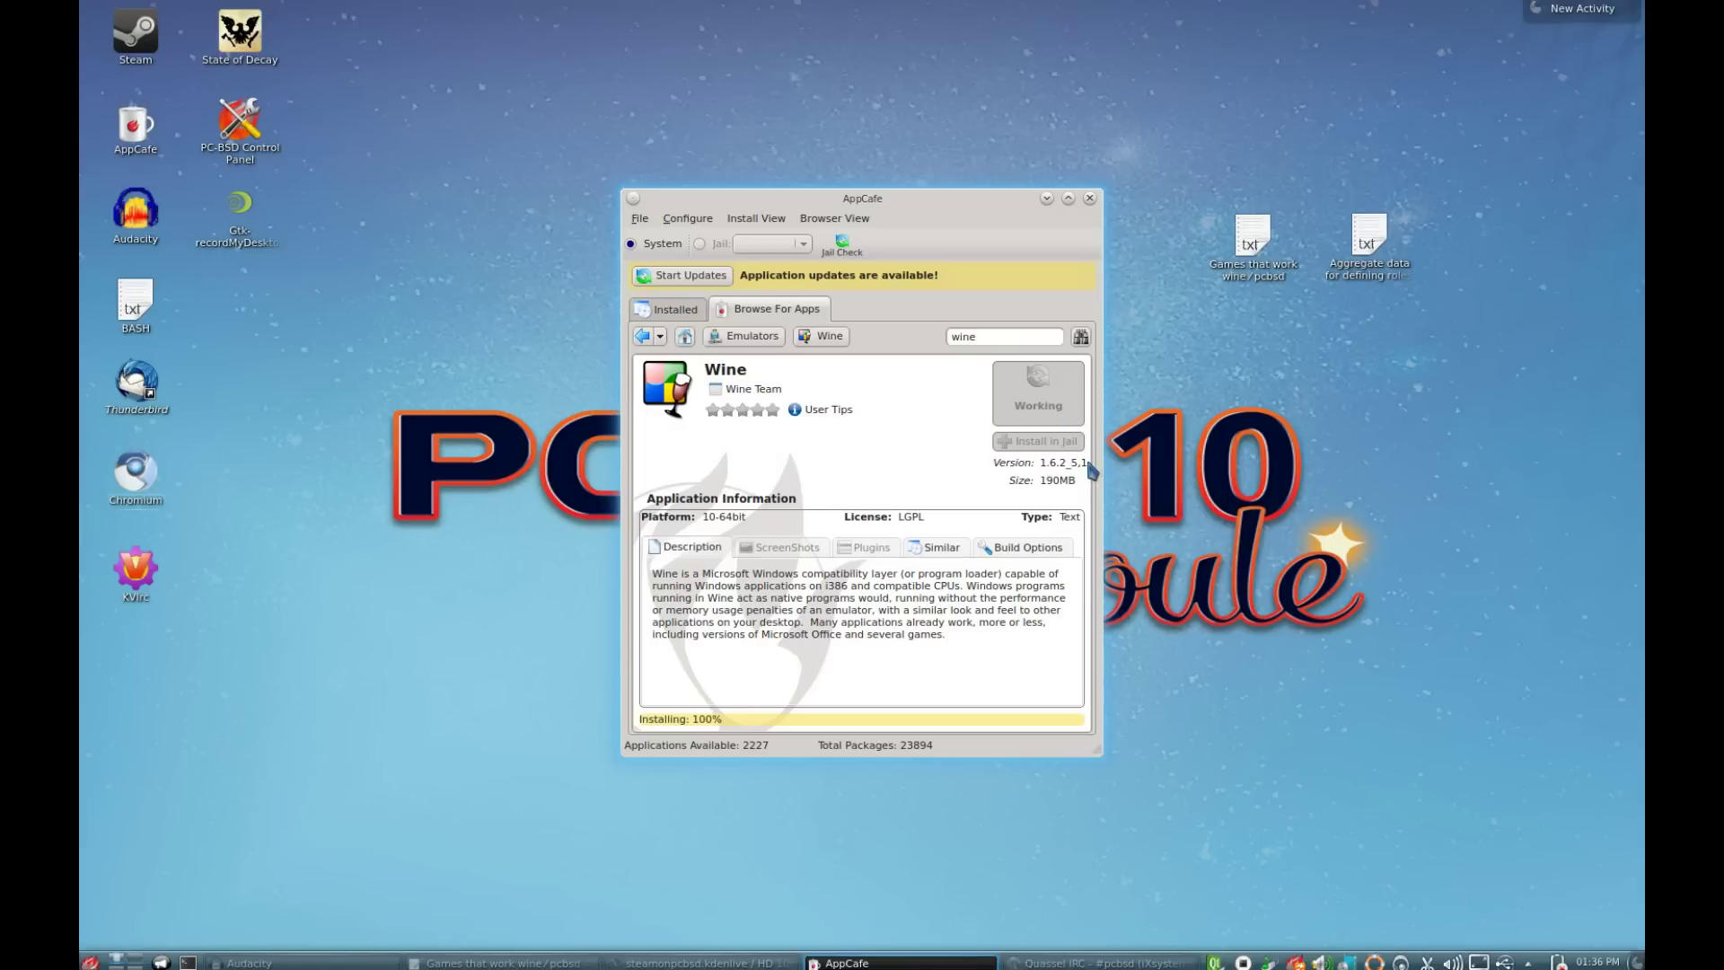
Examine the Wine-devel application page and return to the search results
left_click(645, 343)
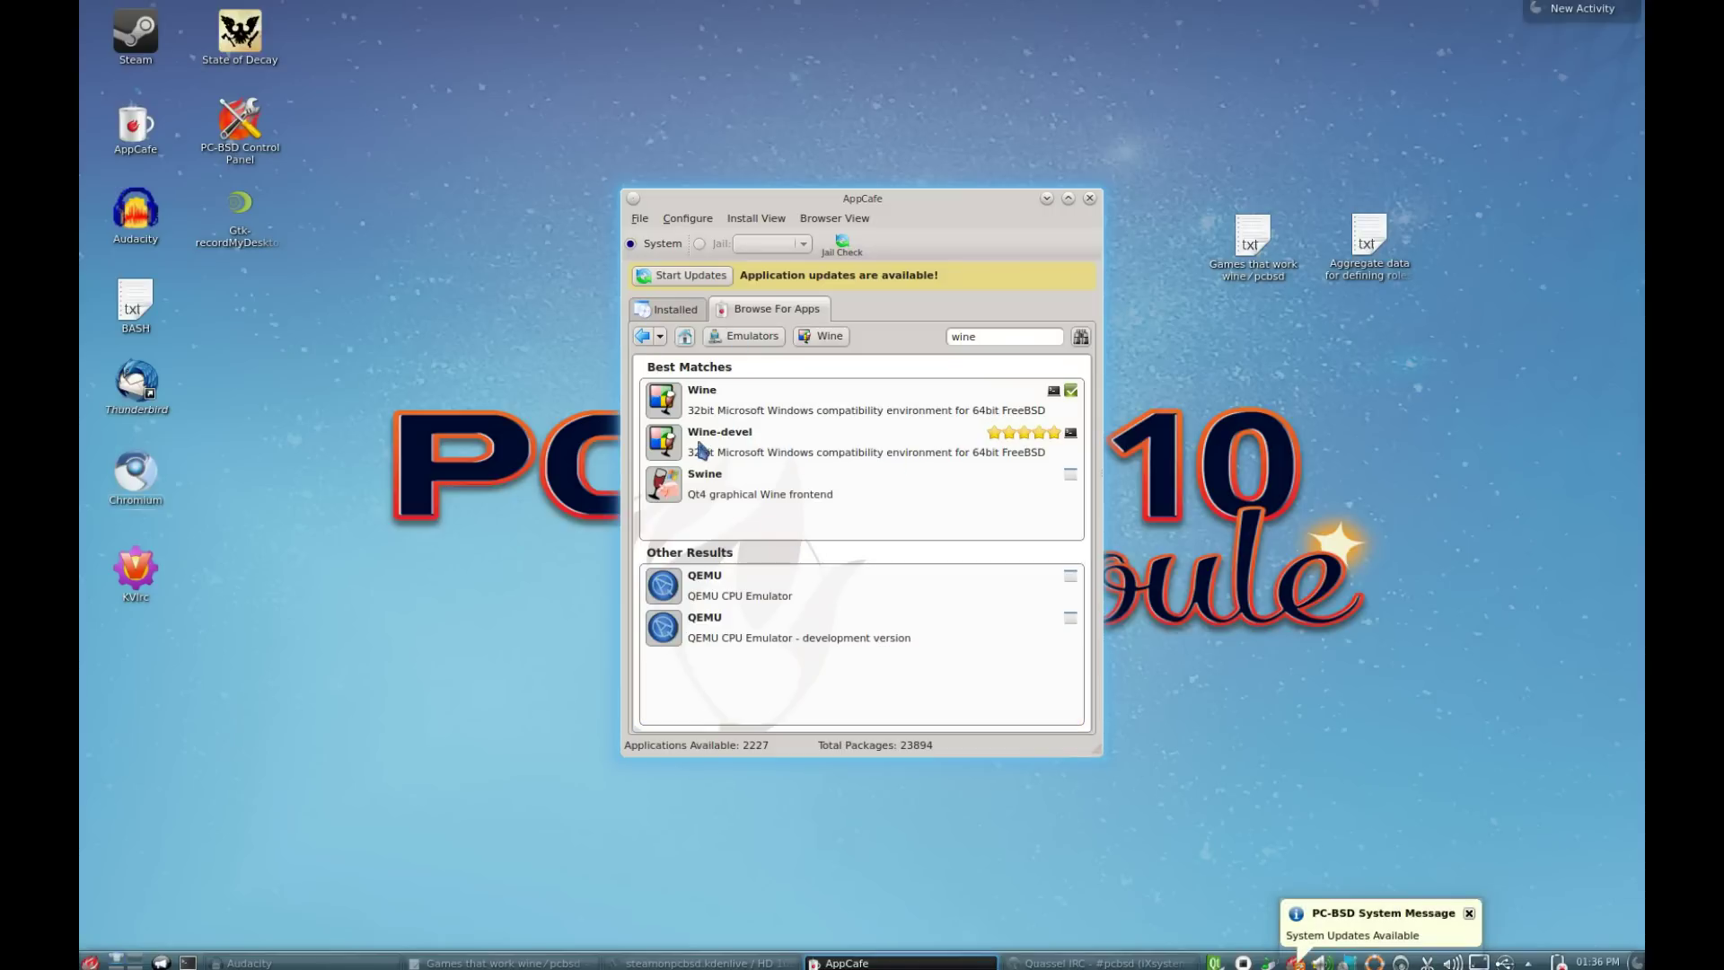
left_click(812, 434)
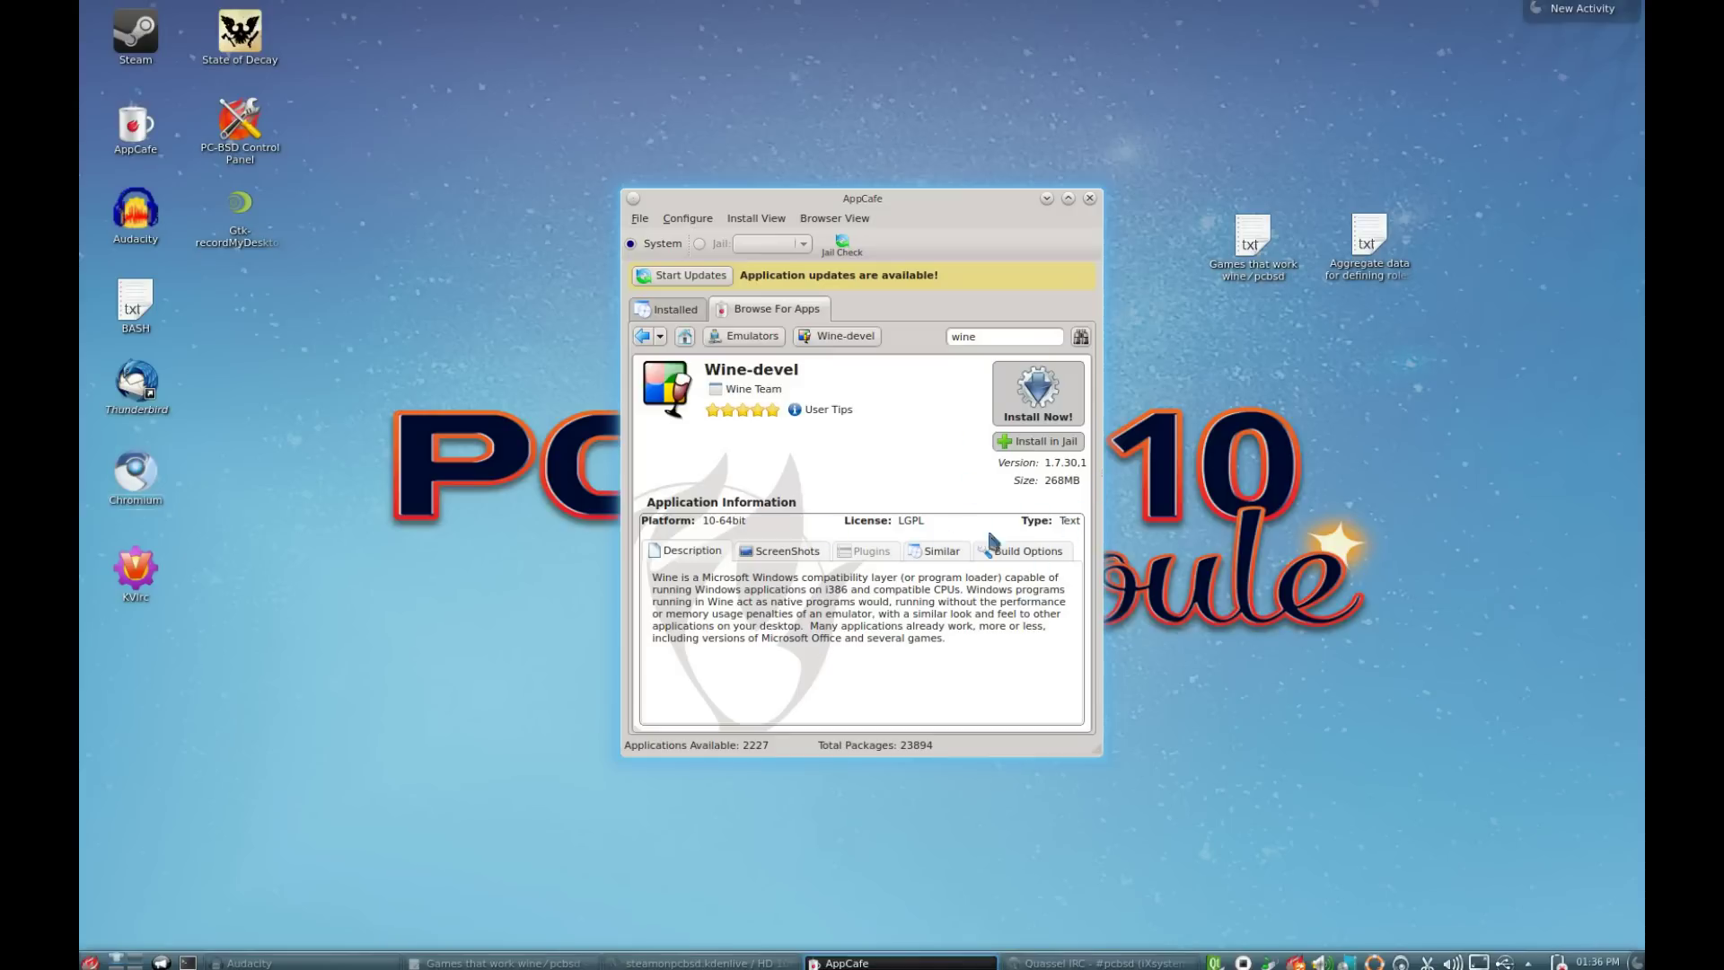
left_click(645, 337)
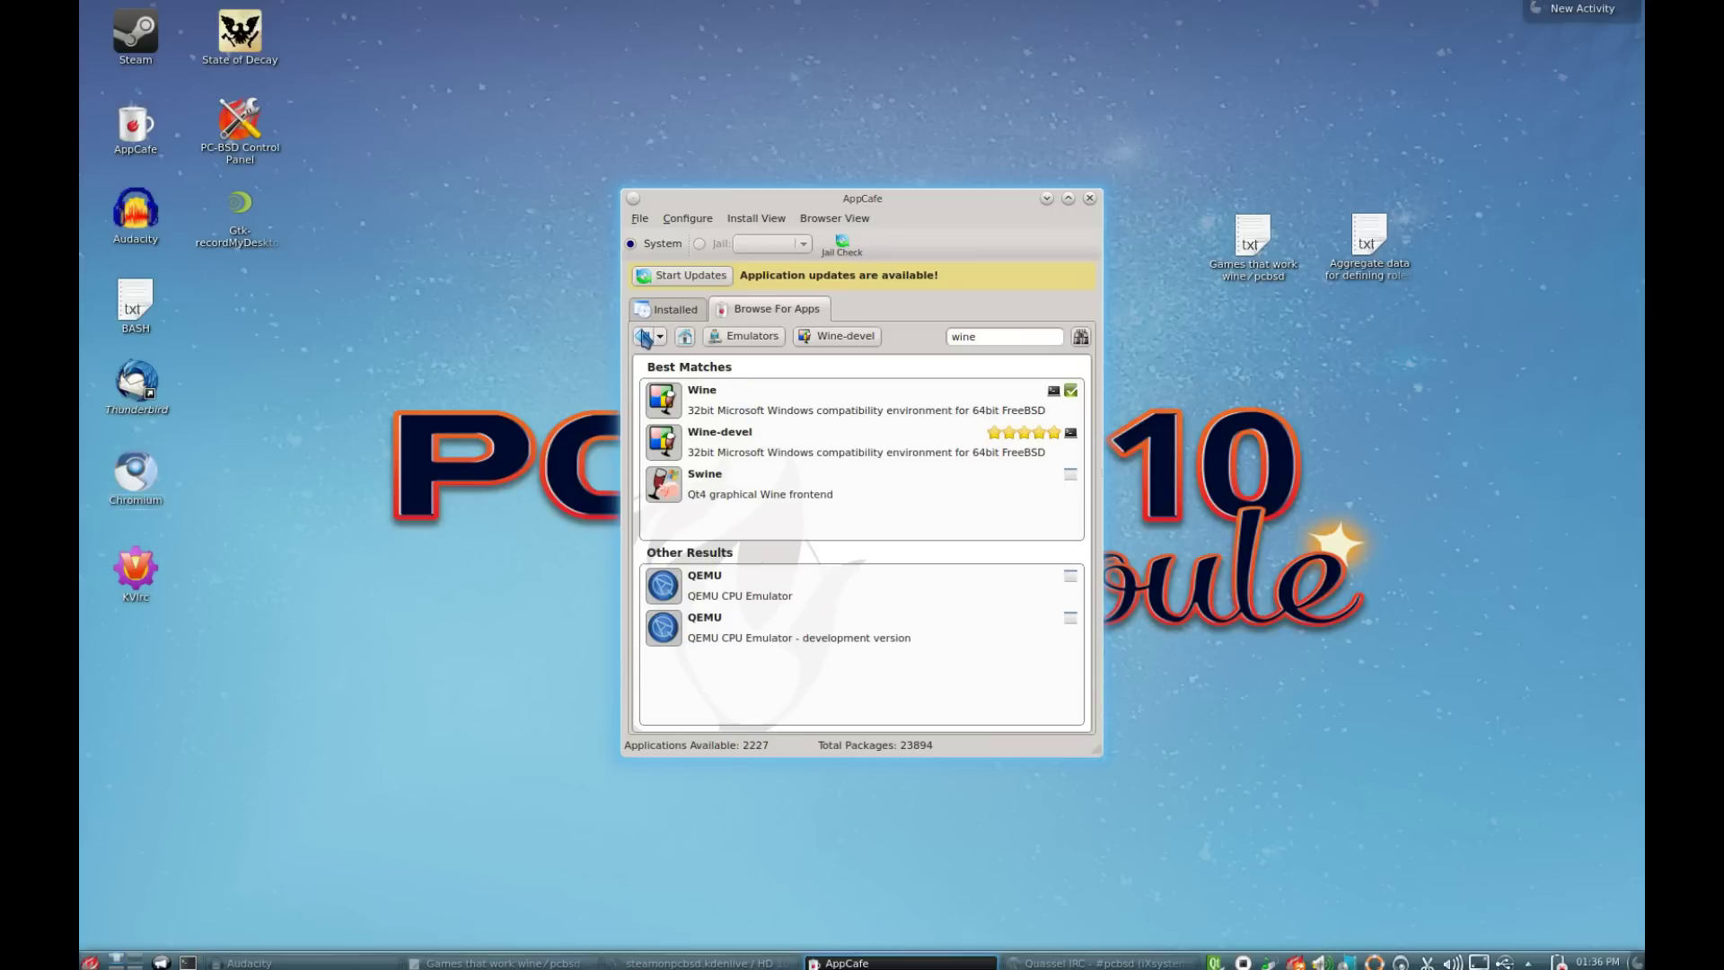
Show the installed applications and select the Wine entry at the end of the list
left_click(644, 338)
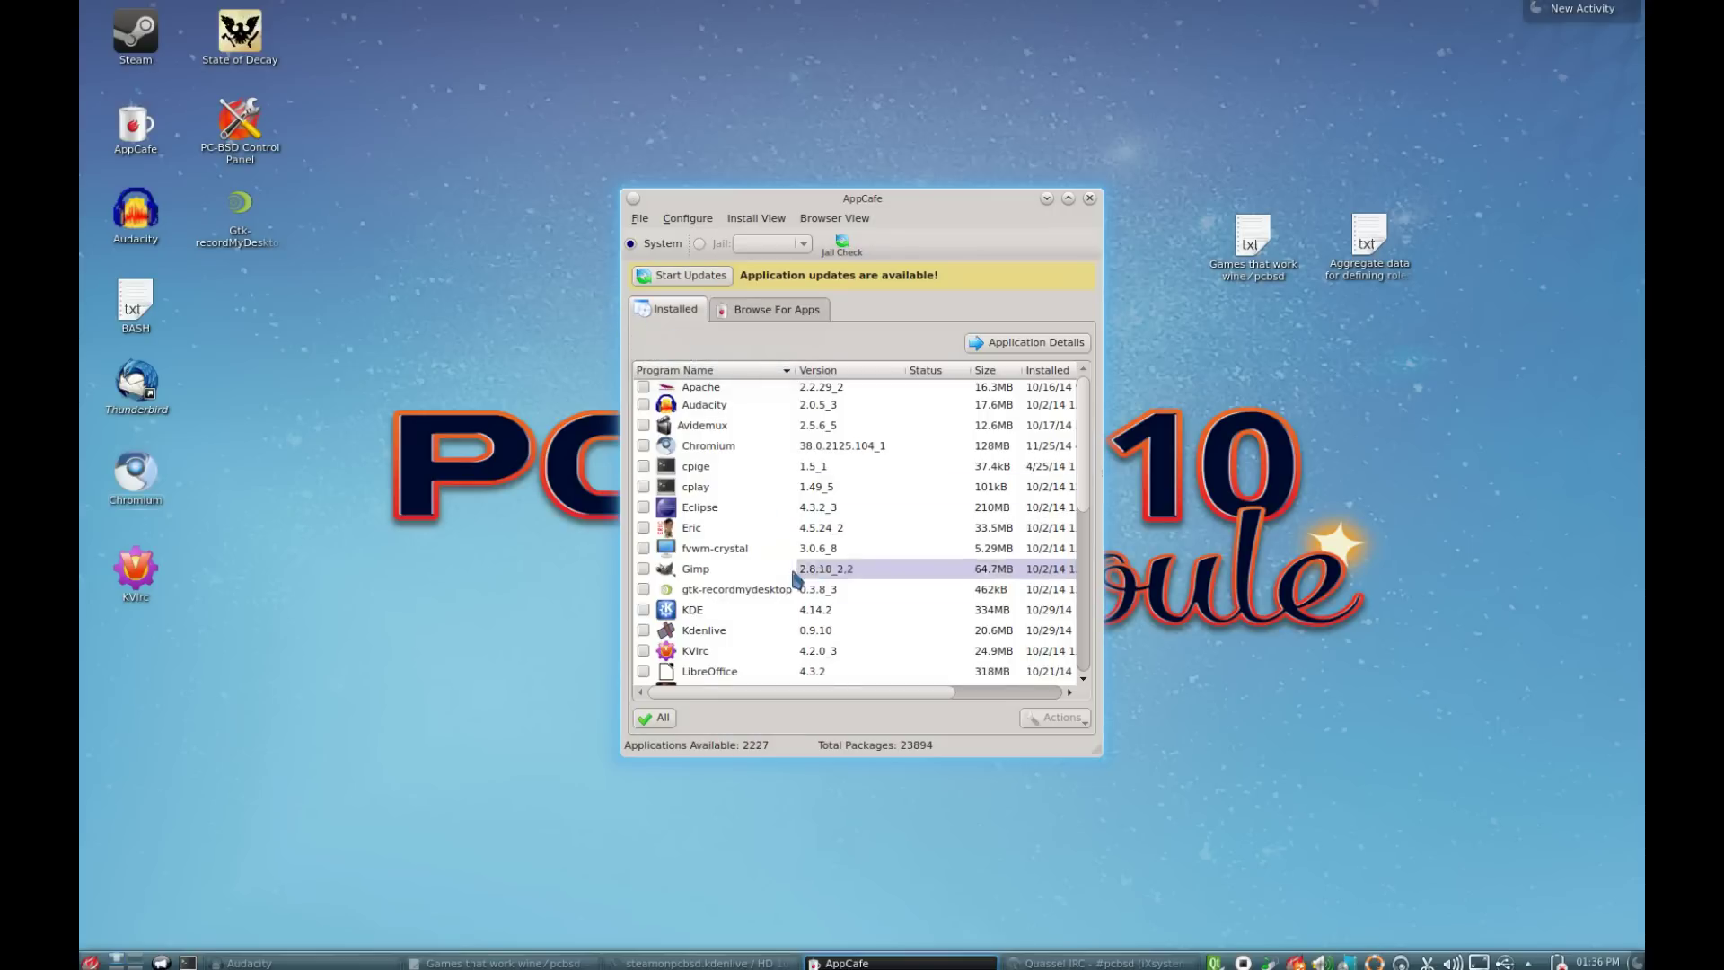
scroll(811, 607, "down", 5)
left_click_drag(800, 602, 687, 657)
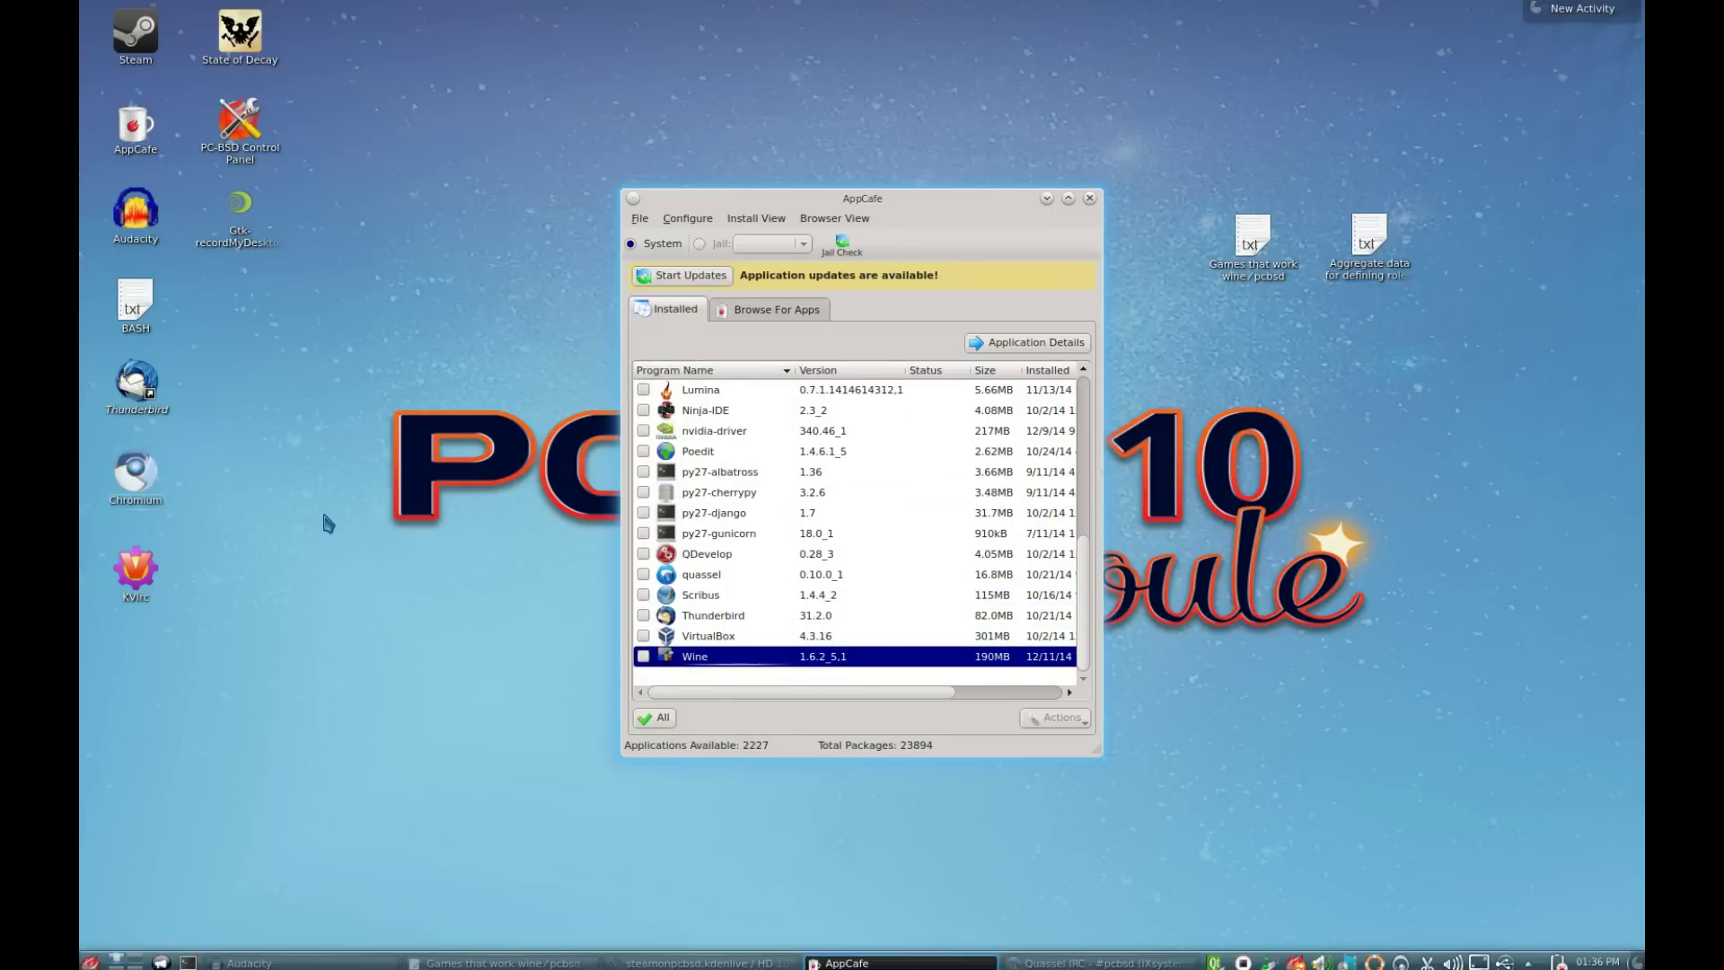
left_click(352, 487)
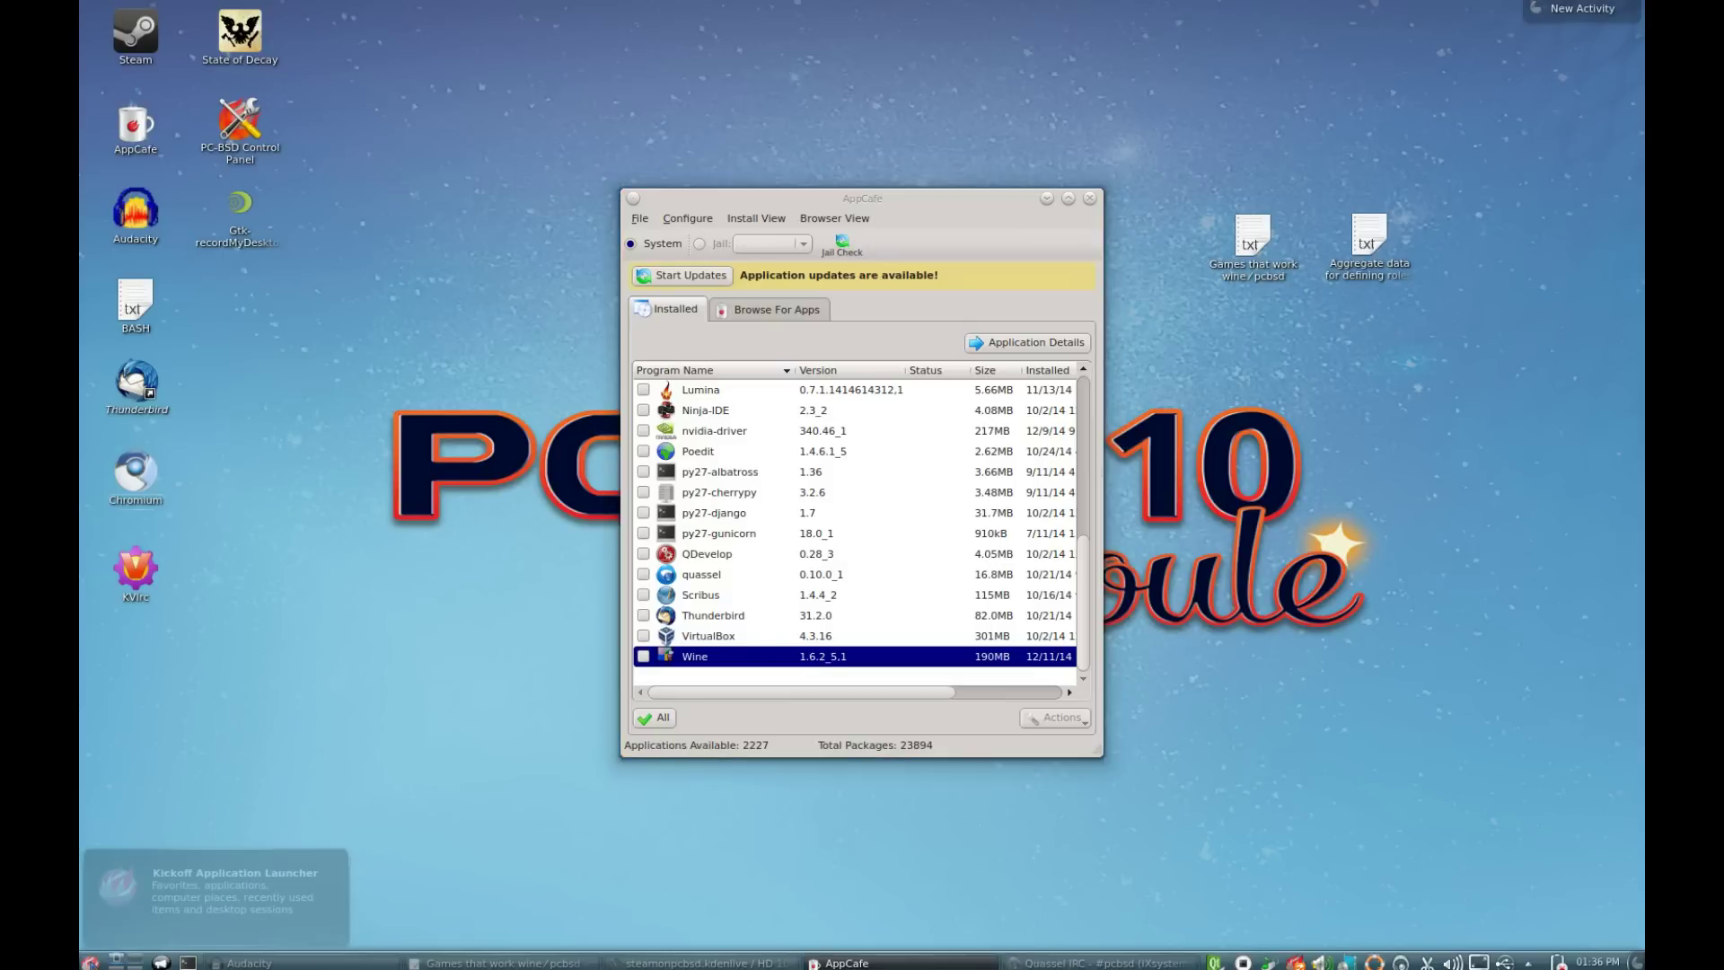
Search the application launcher for wine, open Wine Configuration, reposition its window and select Default Settings
left_click(89, 962)
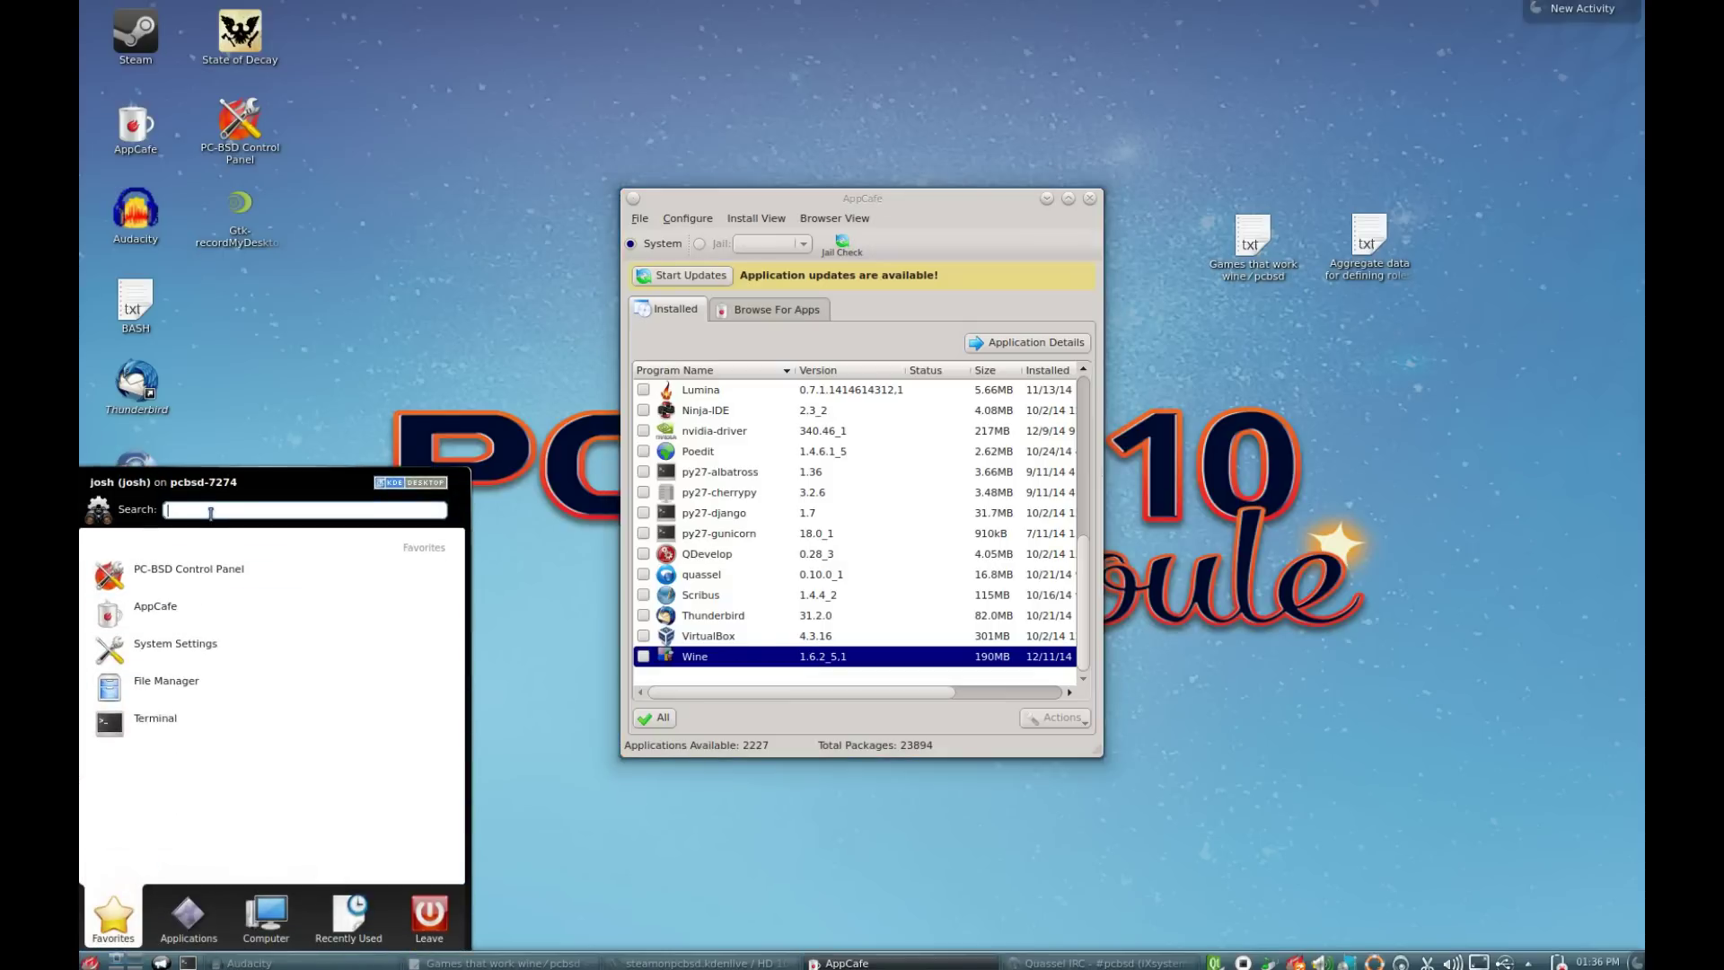
type("wine")
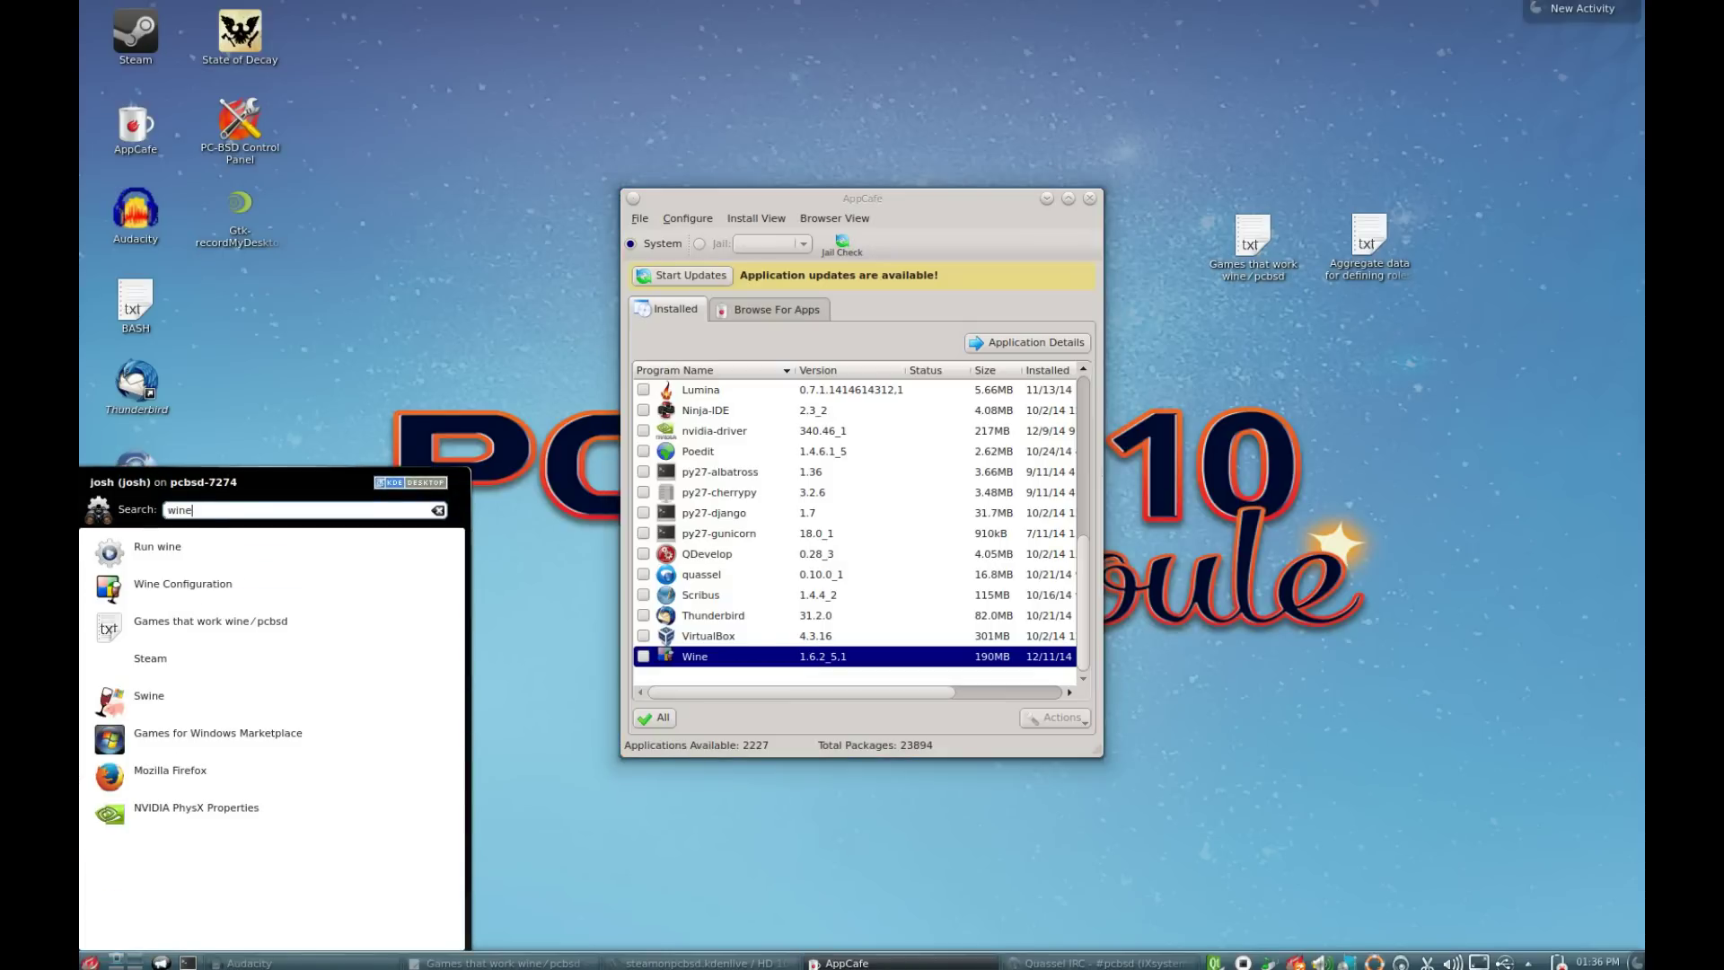
left_click(230, 589)
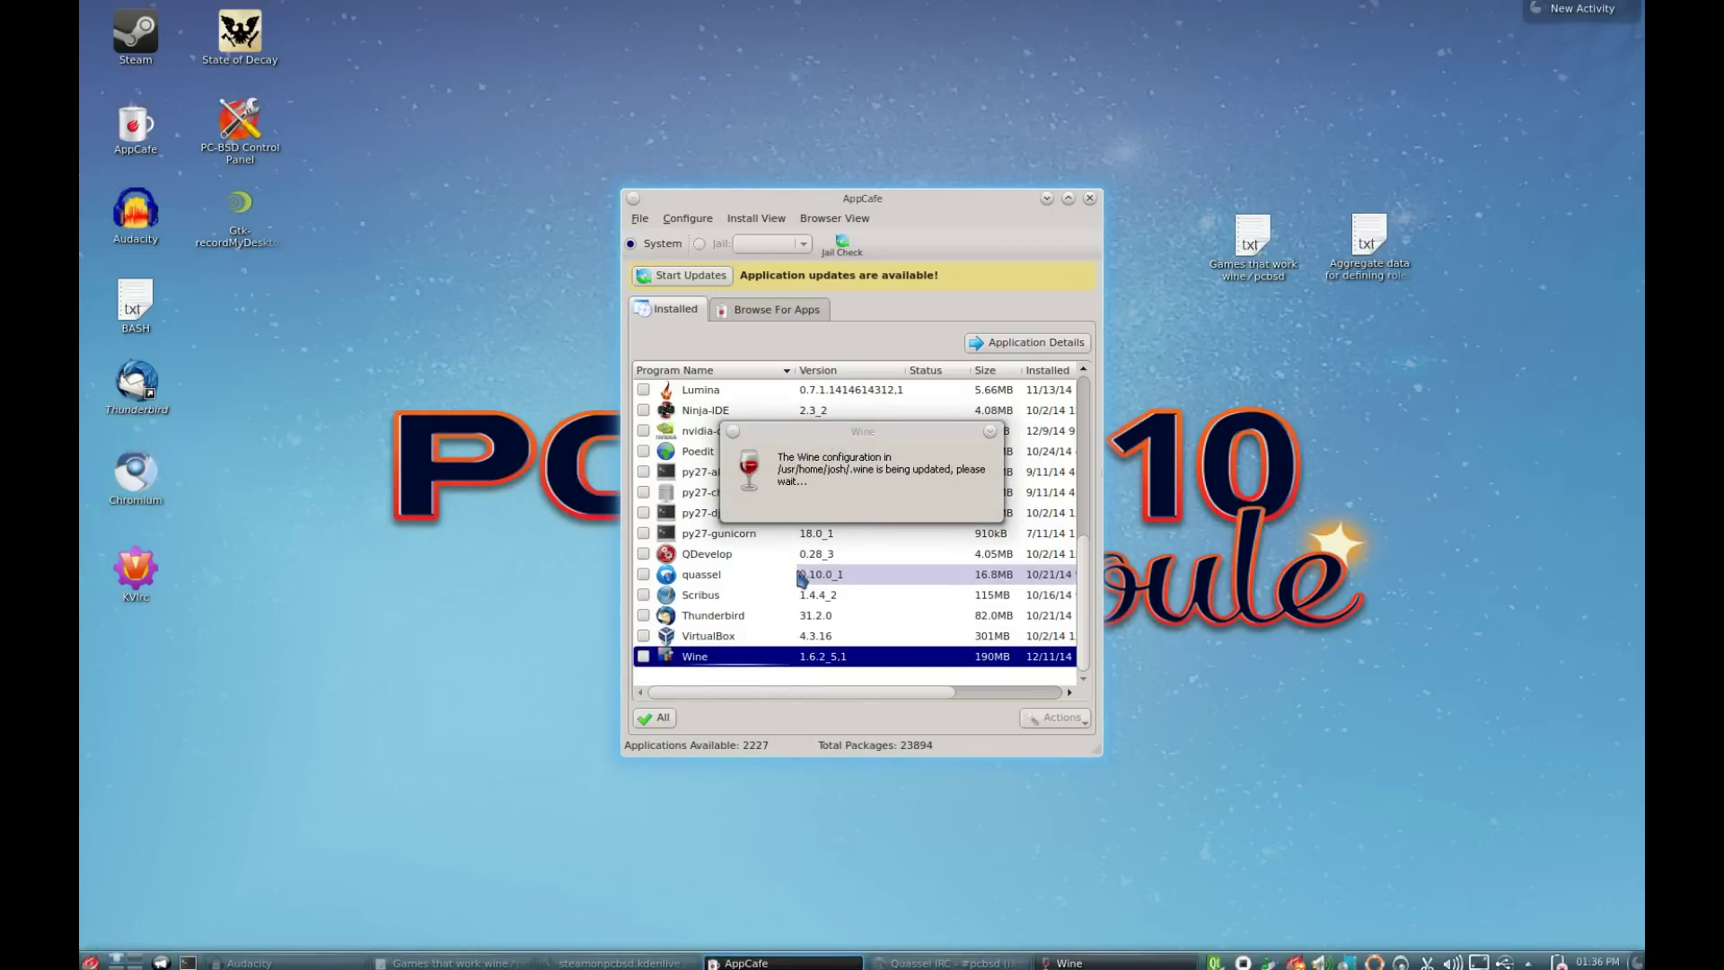
left_click_drag(337, 13, 372, 86)
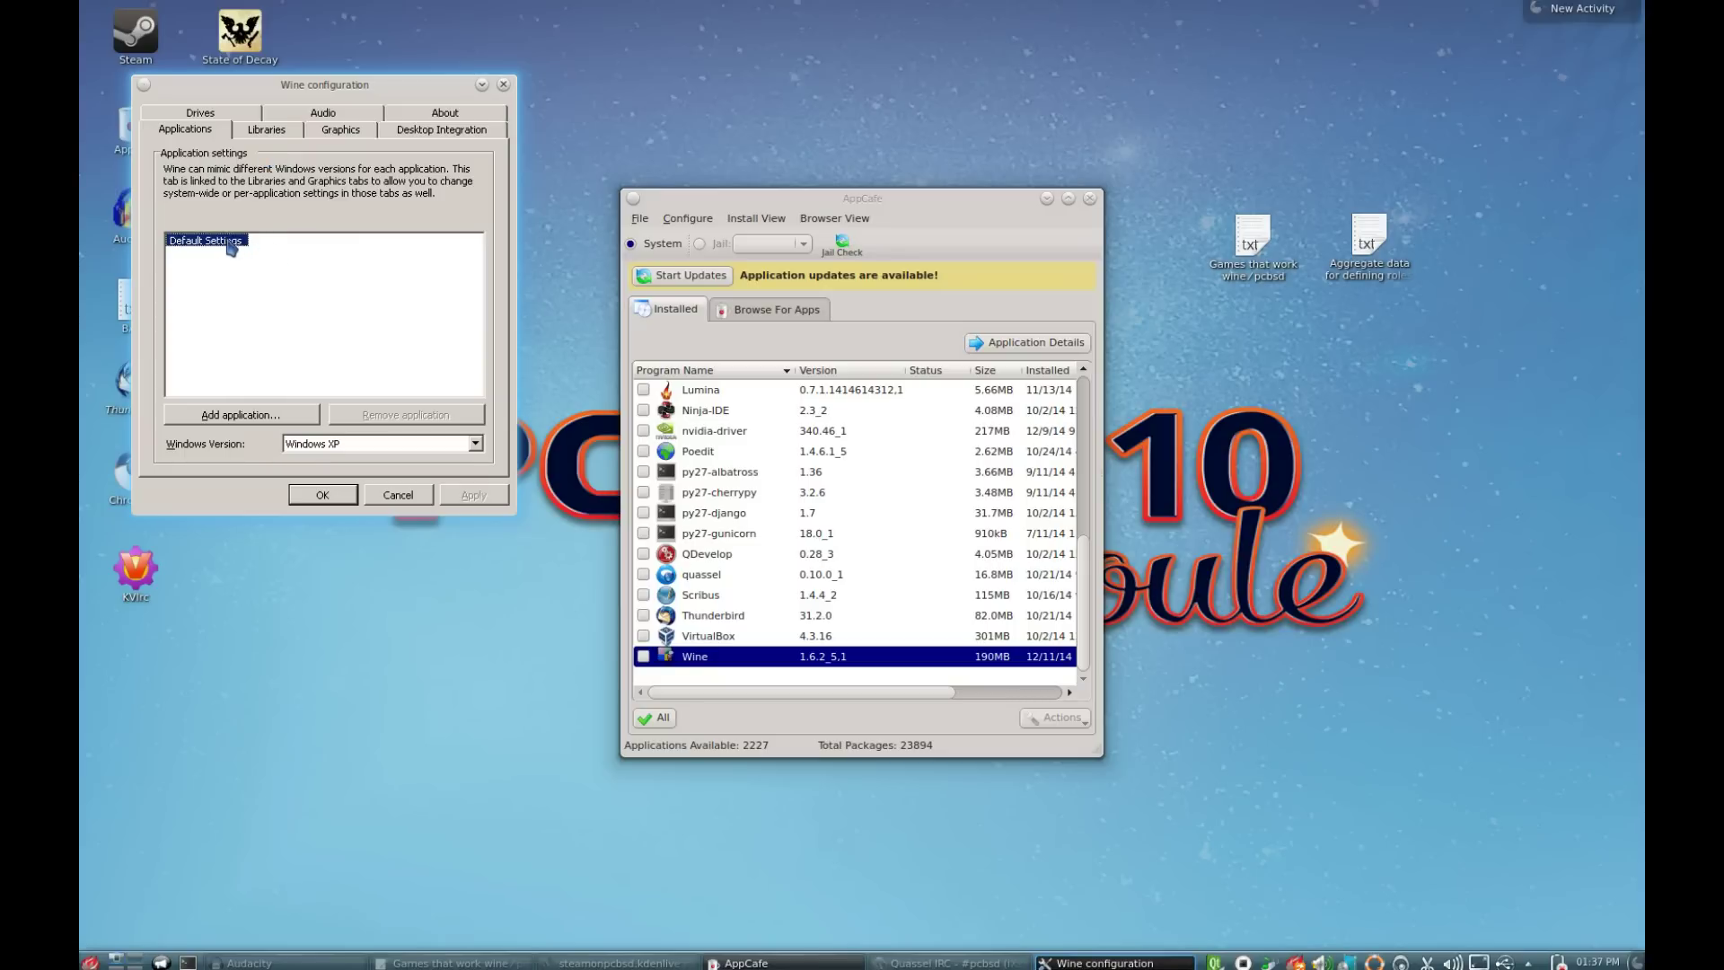
left_click(321, 294)
left_click(189, 241)
In the Wine graphics settings, turn off allowing the window manager to decorate the windows and apply the change
left_click(336, 135)
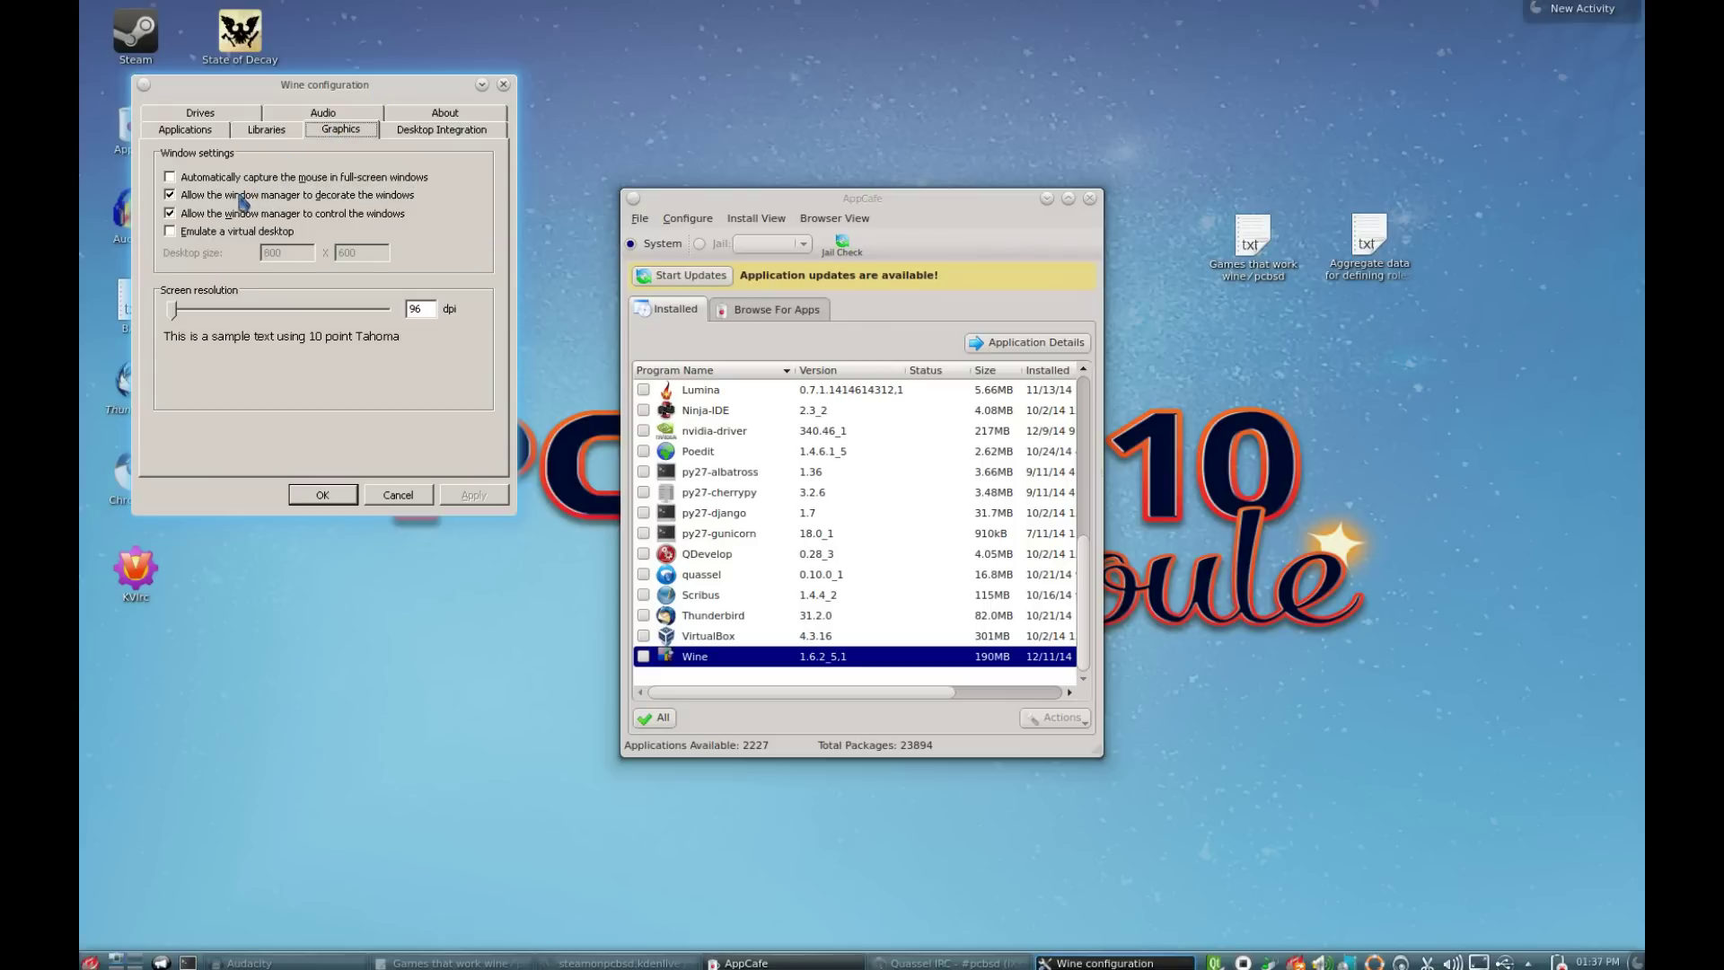
left_click(211, 195)
left_click(475, 498)
In the Wine library settings, add a new DLL override for dwrite
left_click(269, 135)
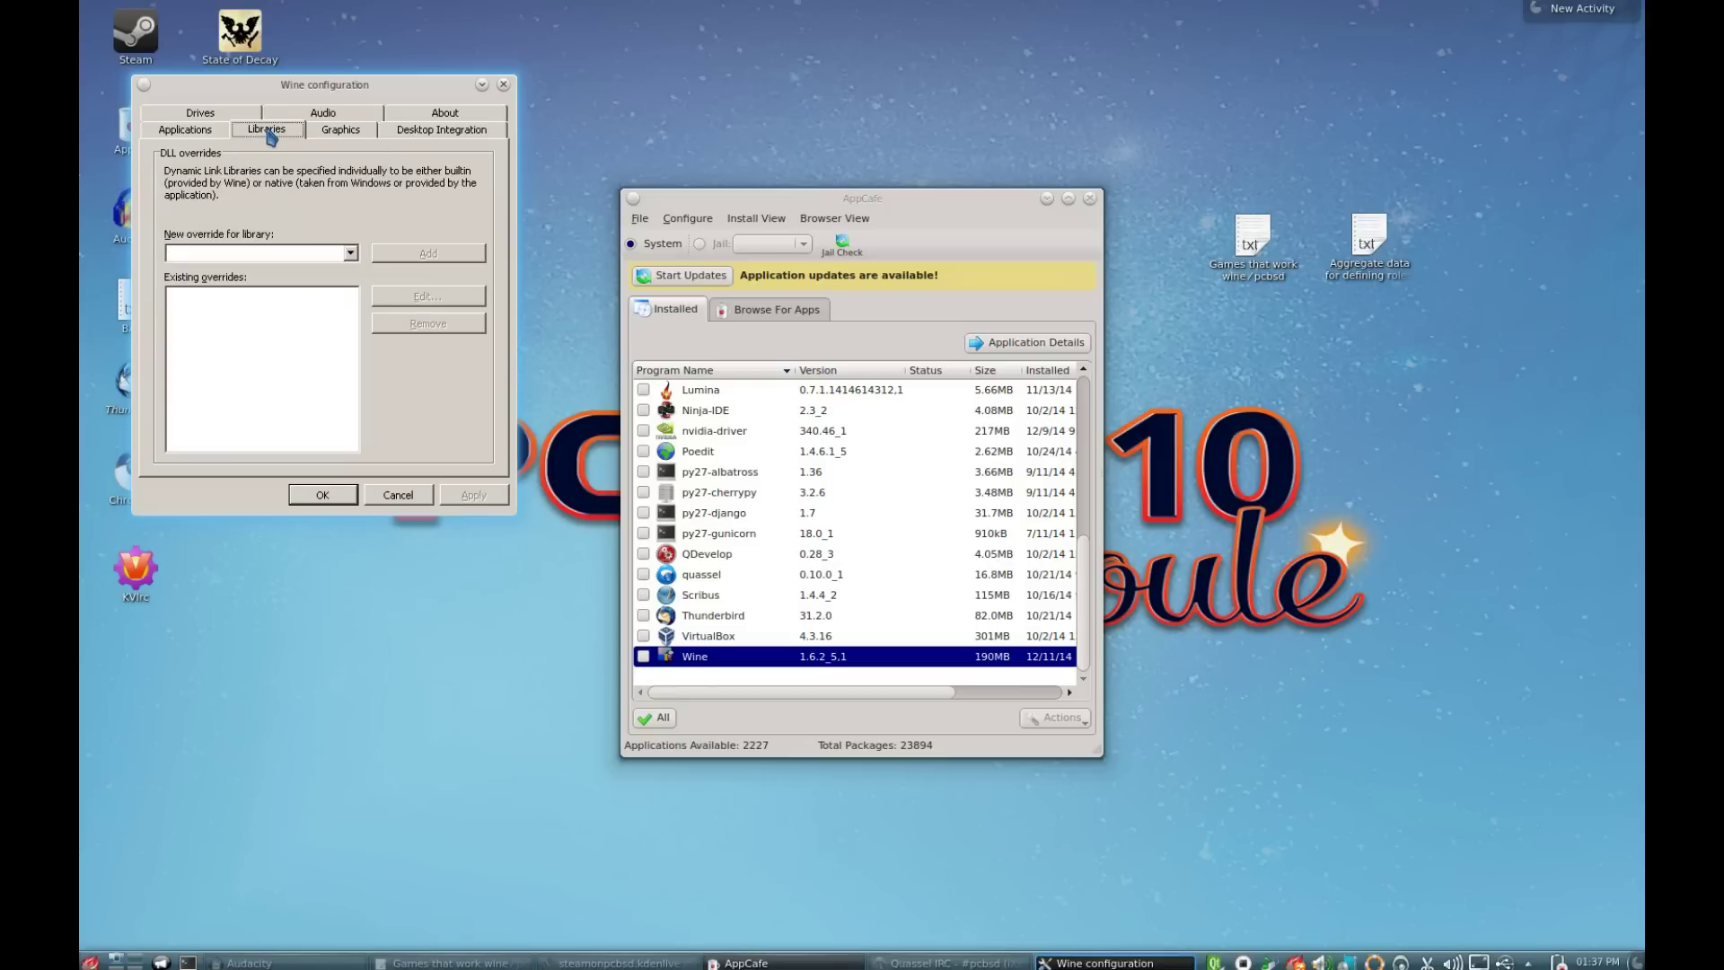
left_click(263, 253)
type("dwr")
left_click(351, 254)
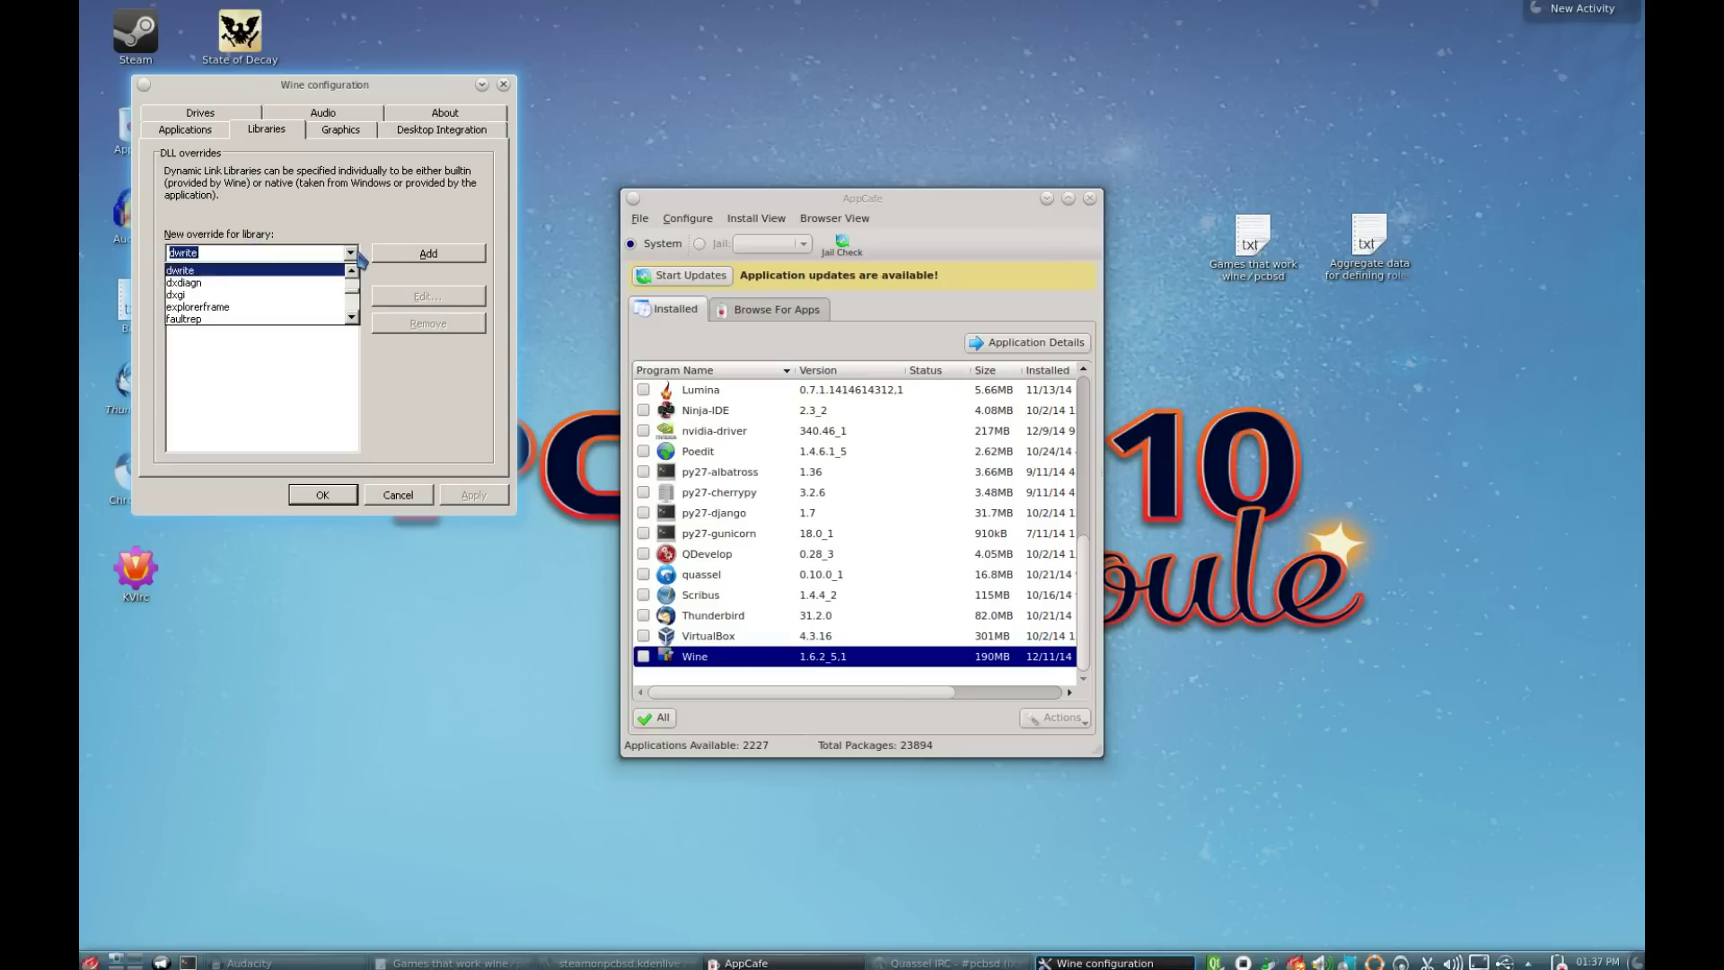
left_click(260, 273)
left_click(396, 255)
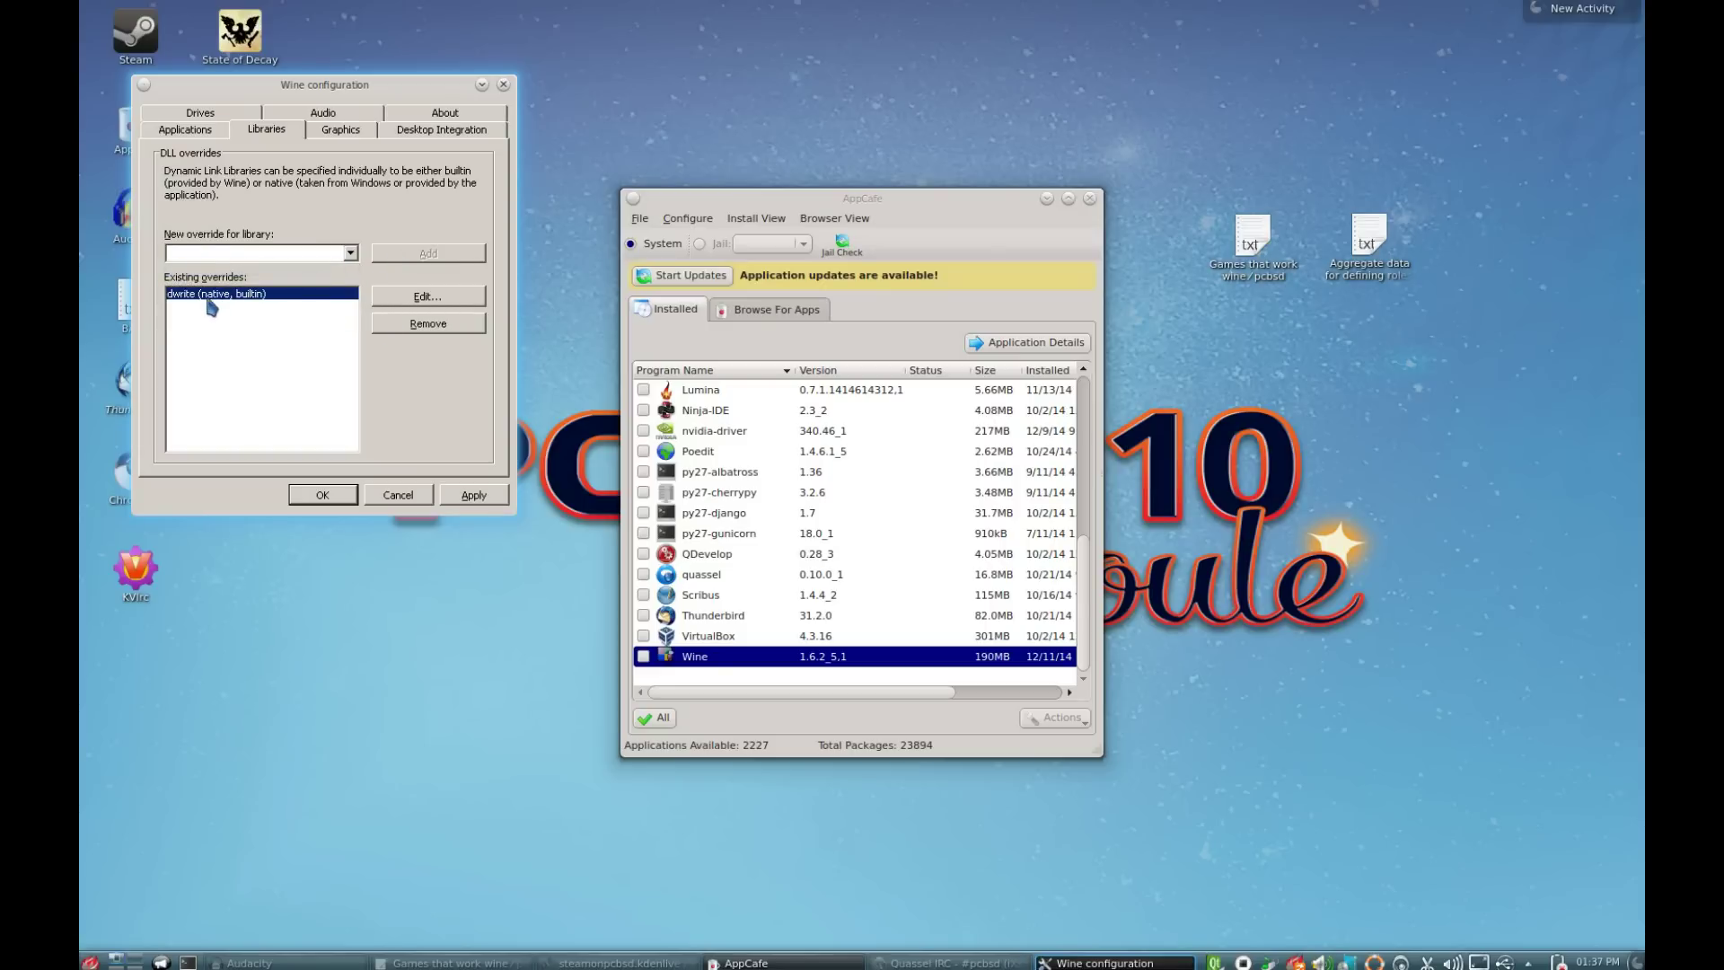
Set the dwrite override's load order to Disable, apply the change and close Wine configuration with its settings accepted
left_click(419, 297)
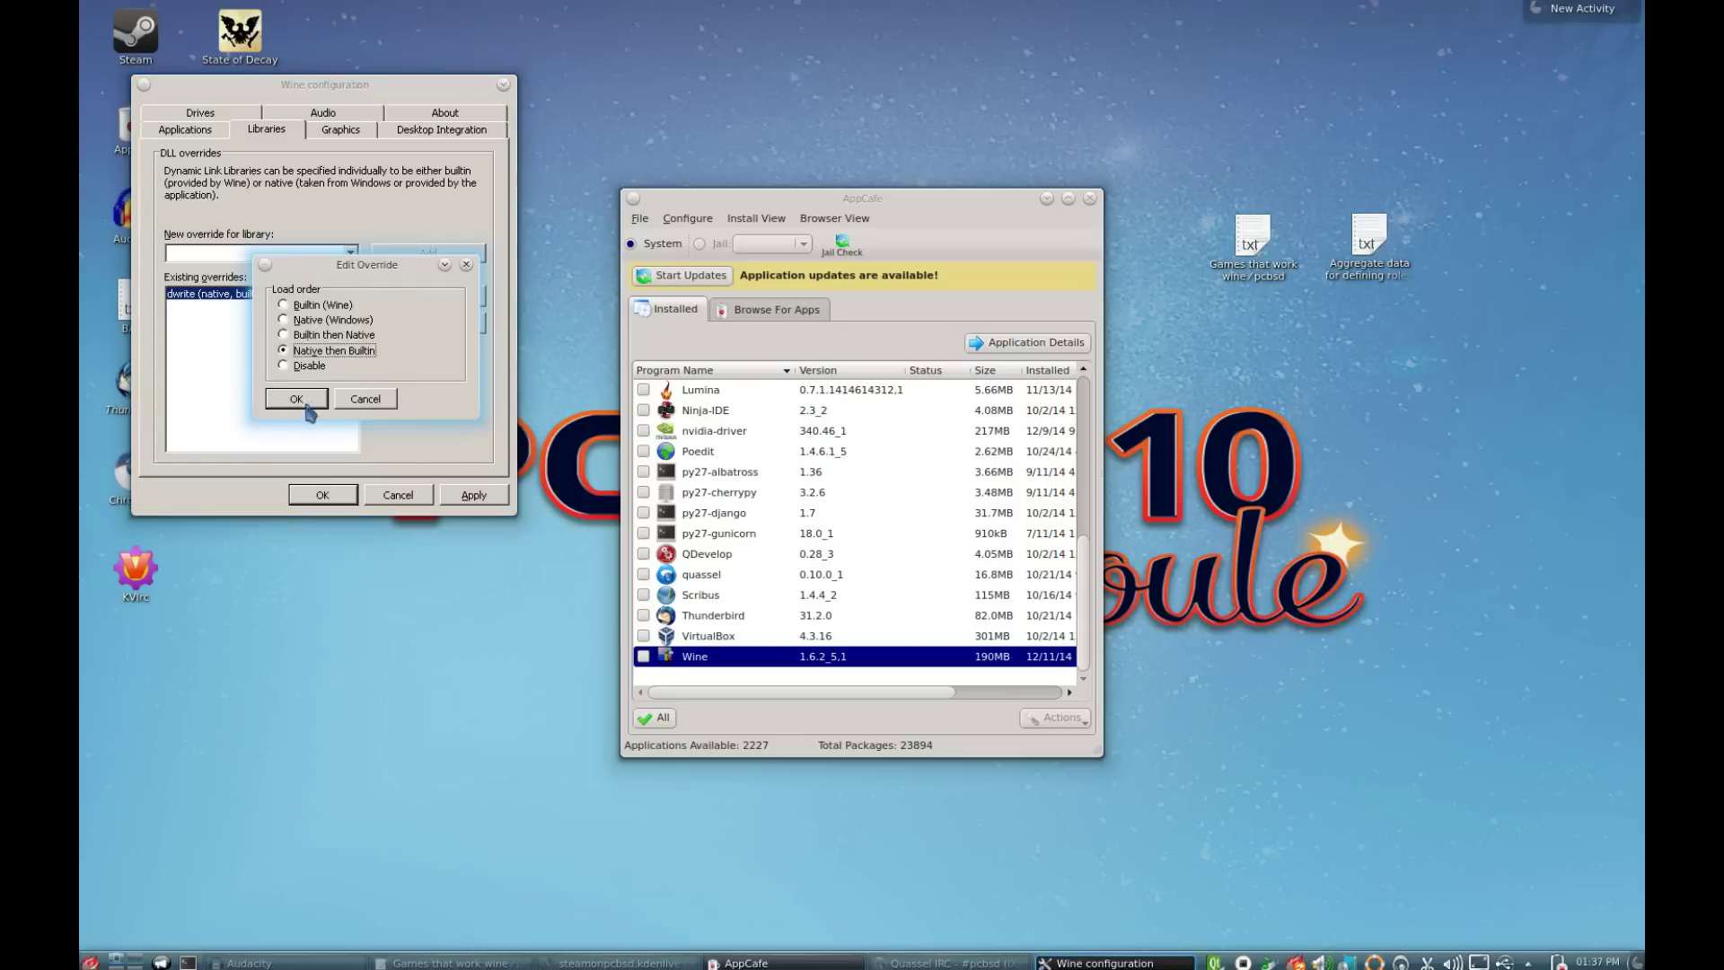
left_click(314, 360)
left_click(305, 398)
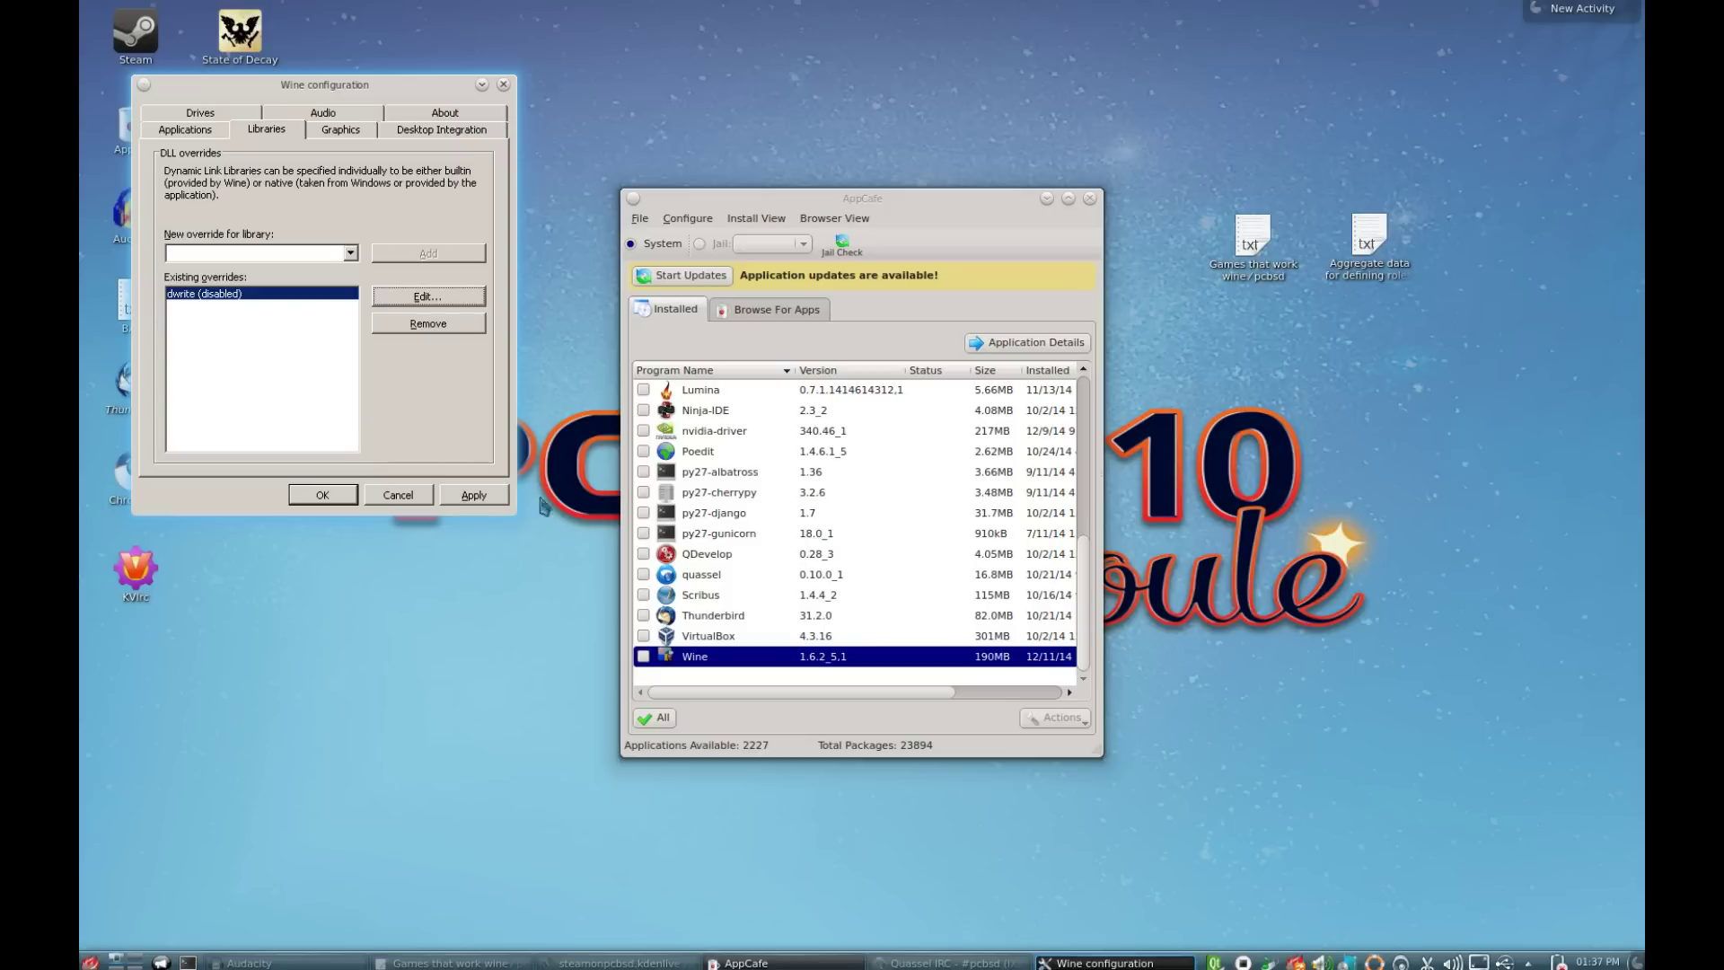
left_click(472, 497)
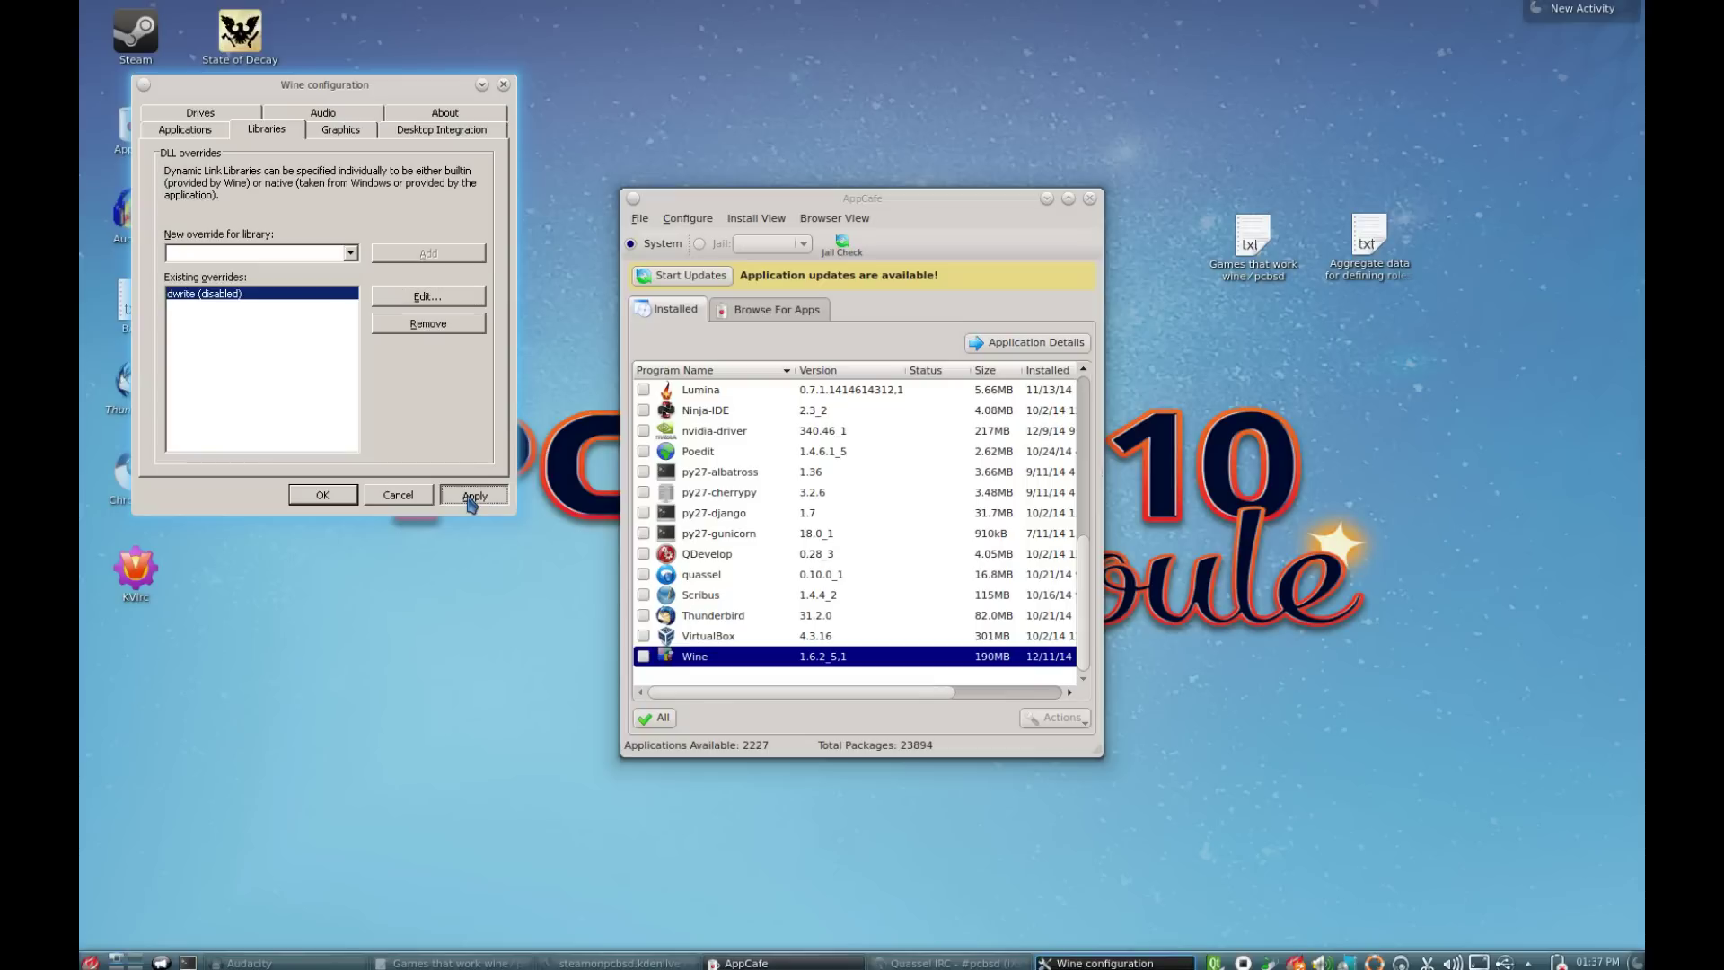
left_click(323, 494)
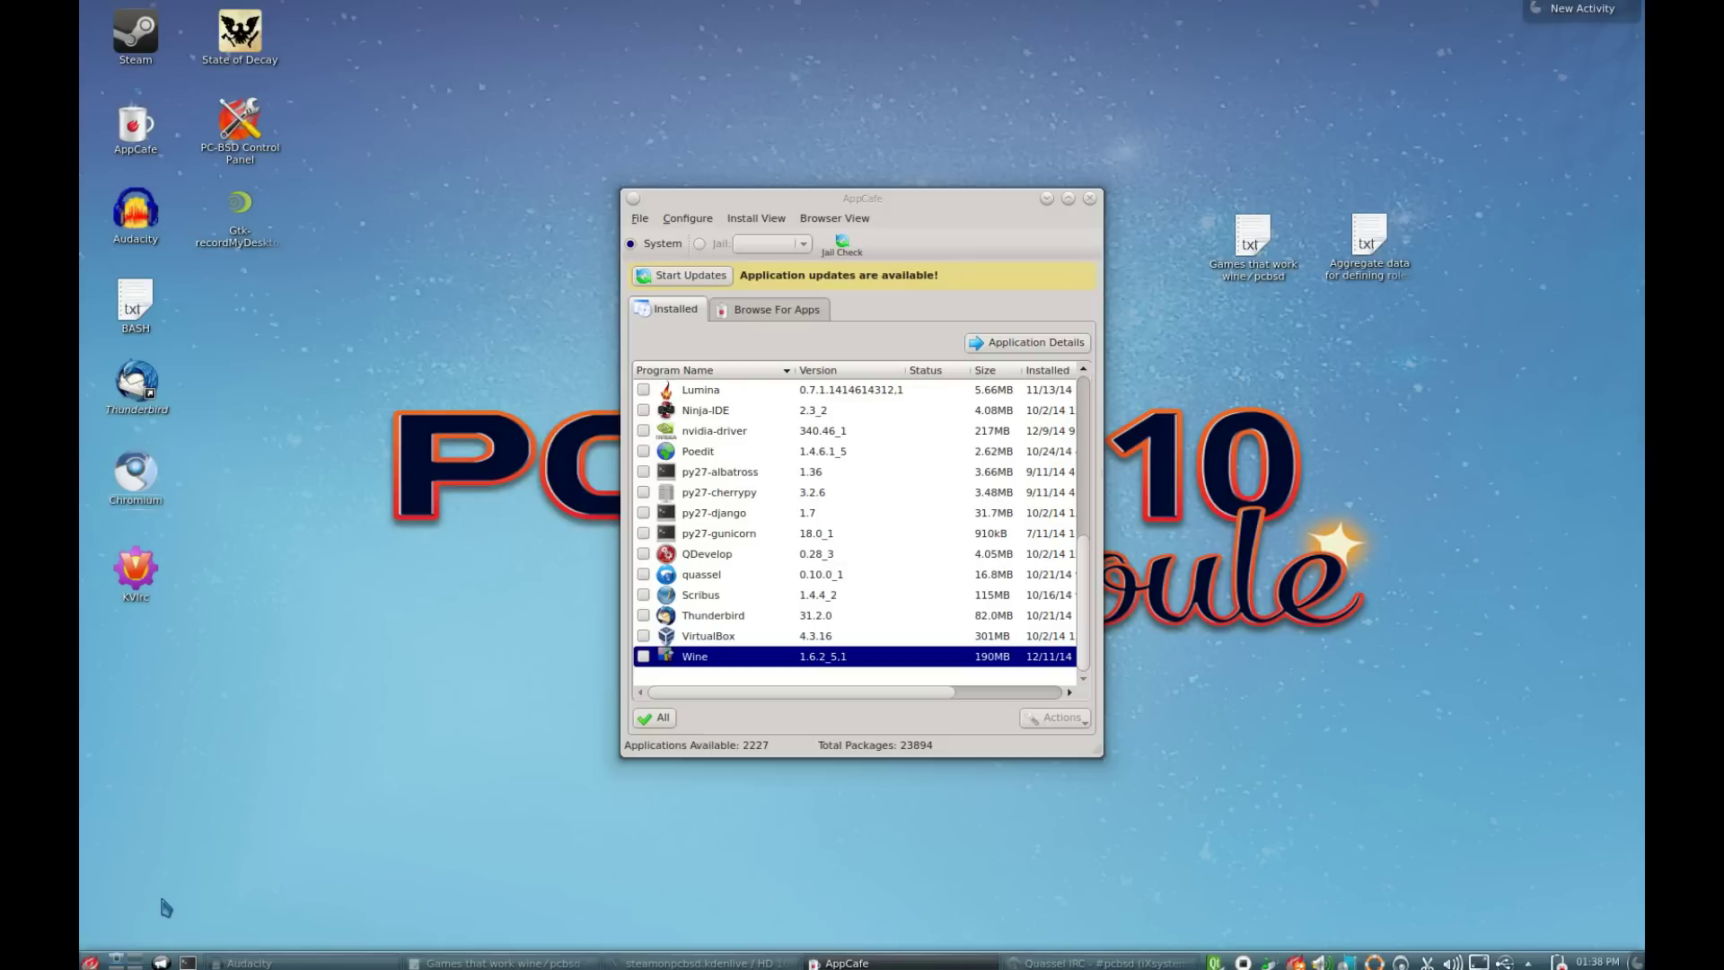
Open a terminal, then copy the command sudo sh /usr/local/share/wine/patch-nvidia.sh from the games notes in Kate
left_click(187, 962)
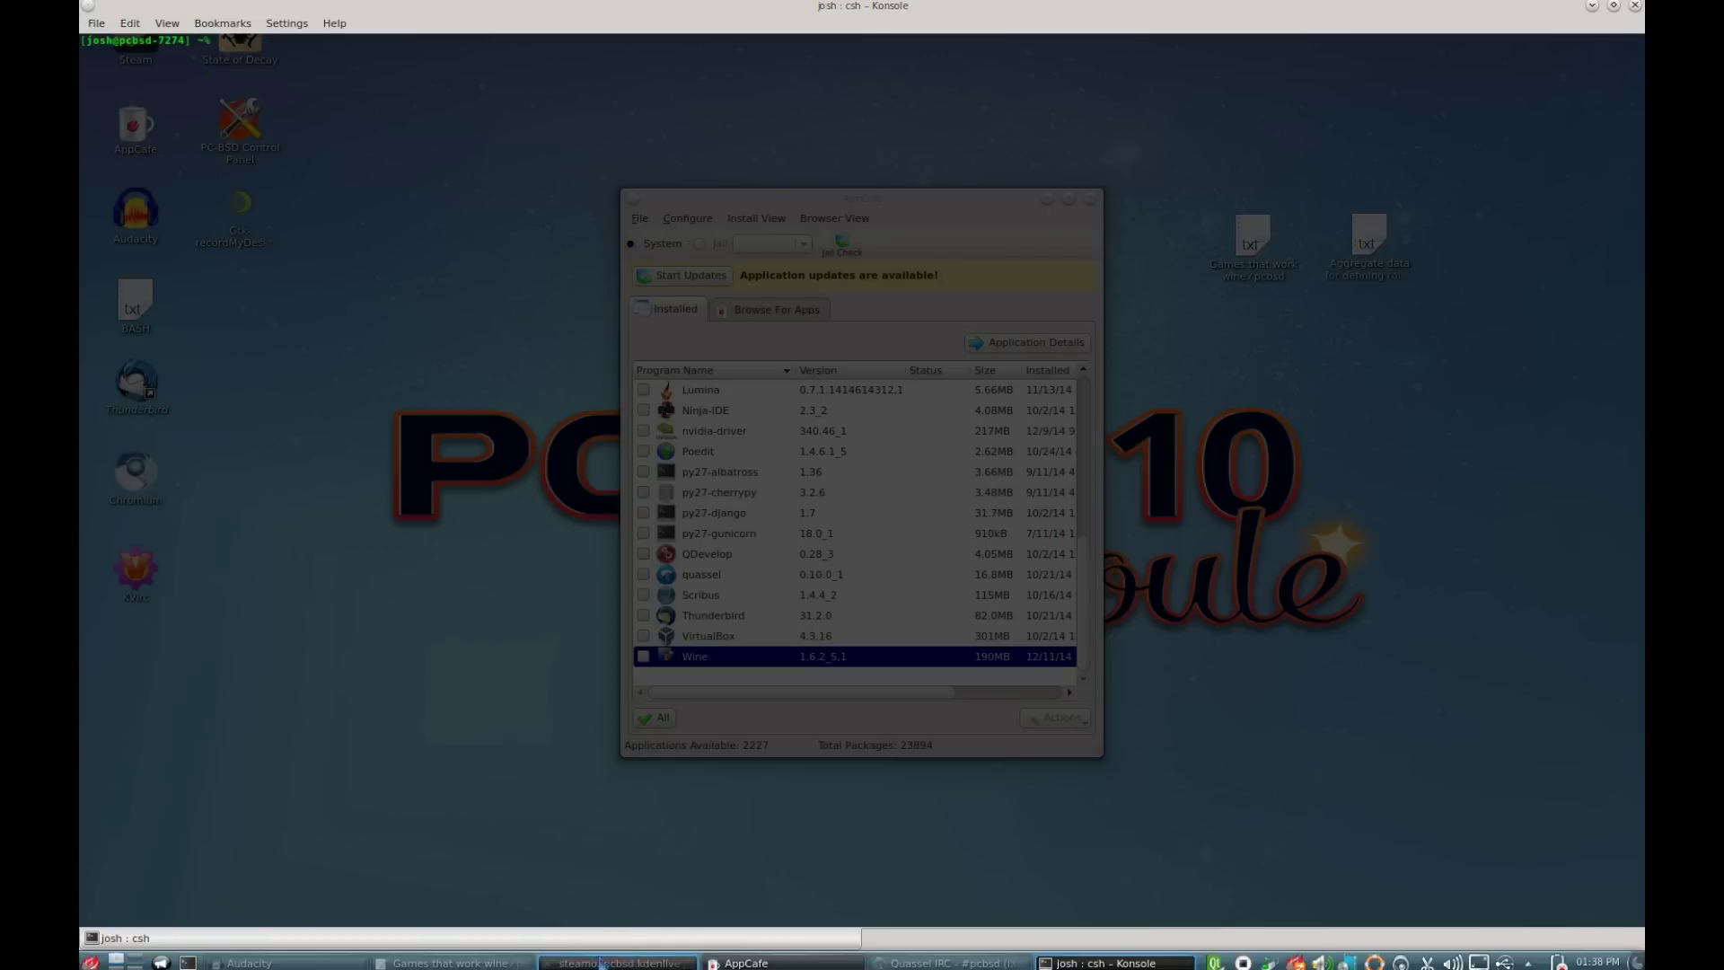
left_click(418, 964)
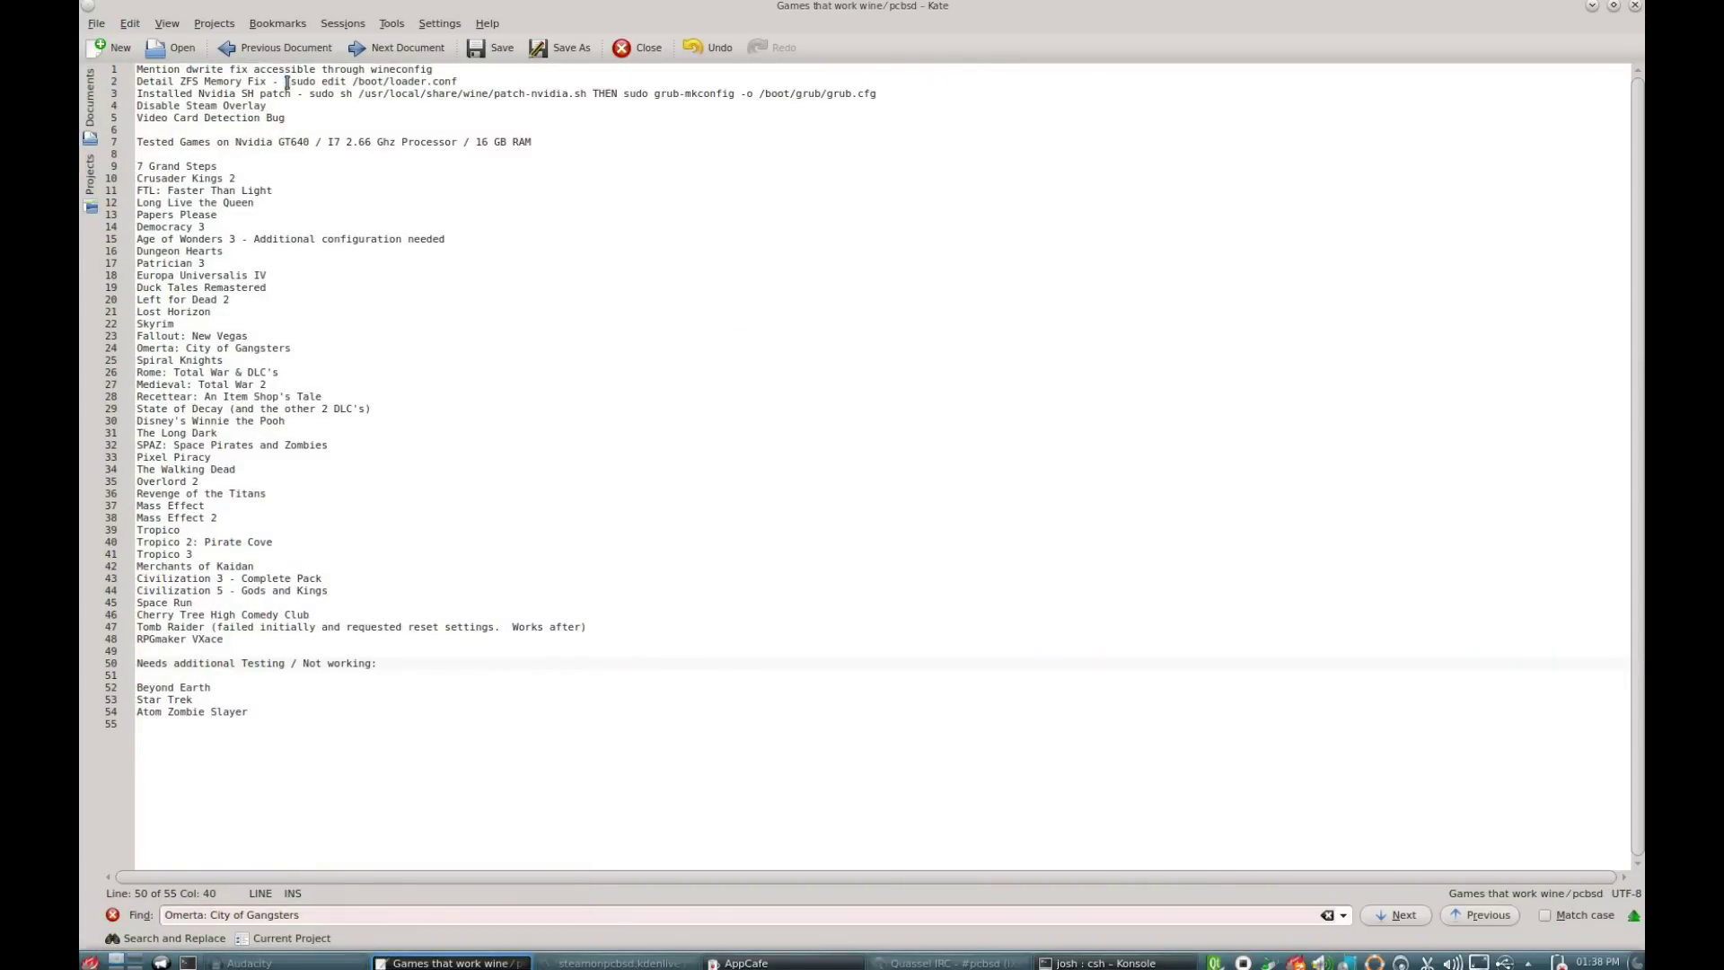
left_click_drag(310, 93, 589, 94)
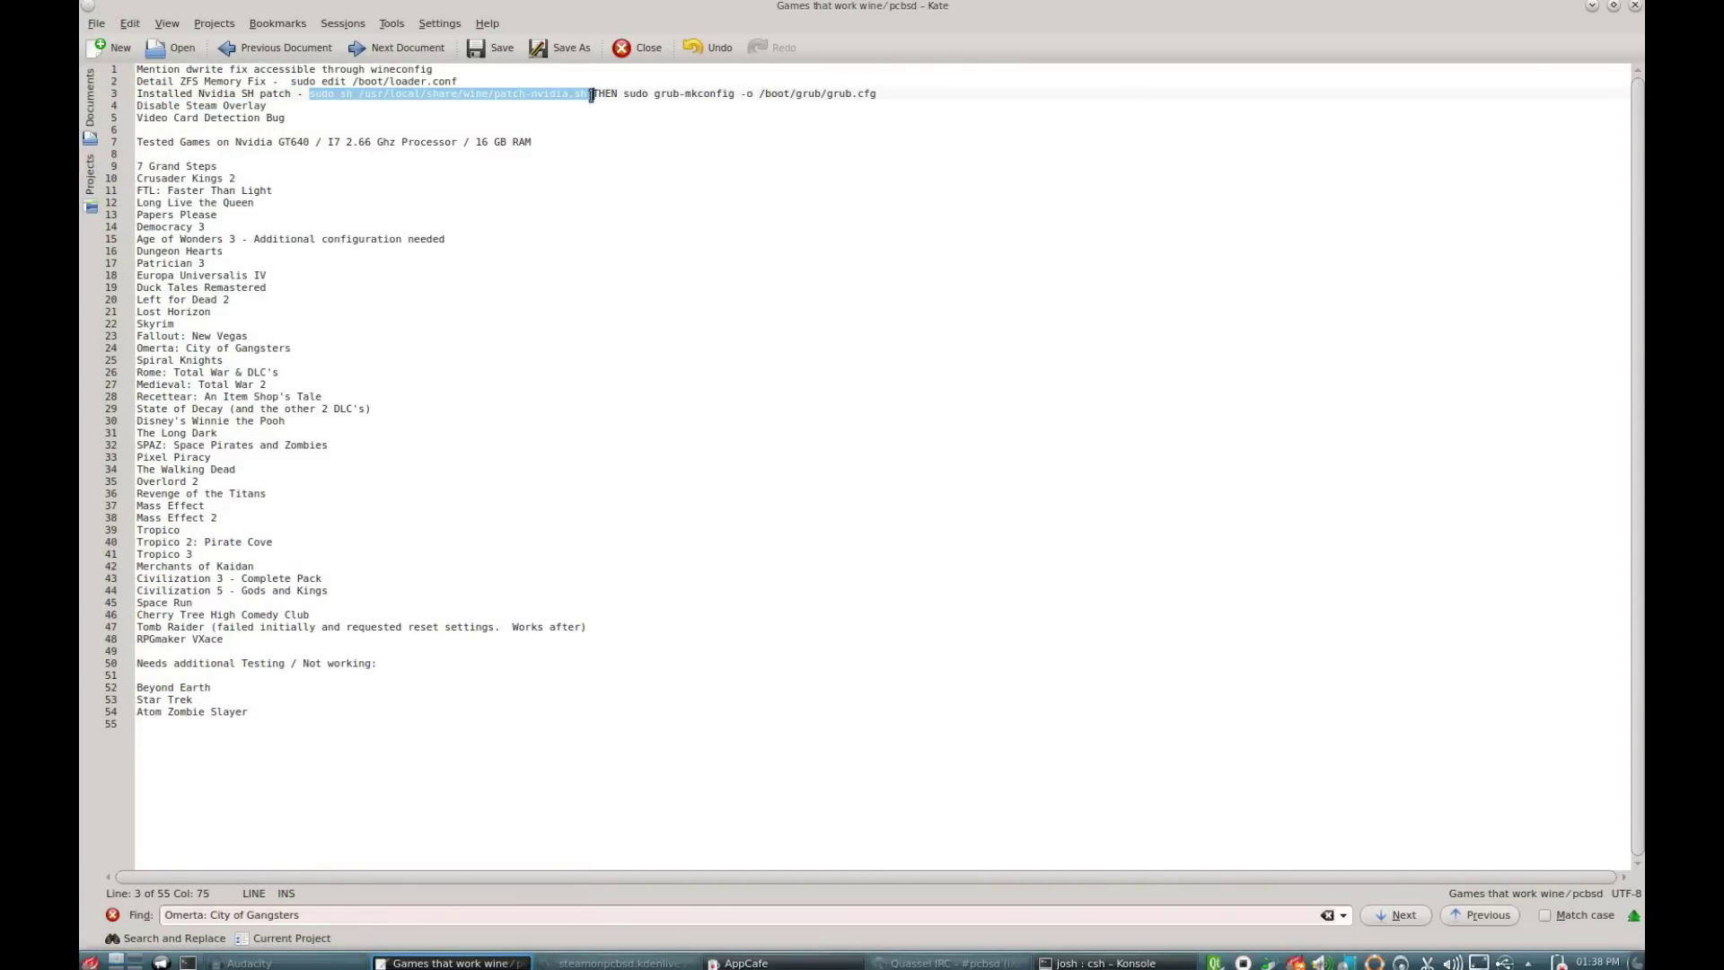
right_click(551, 96)
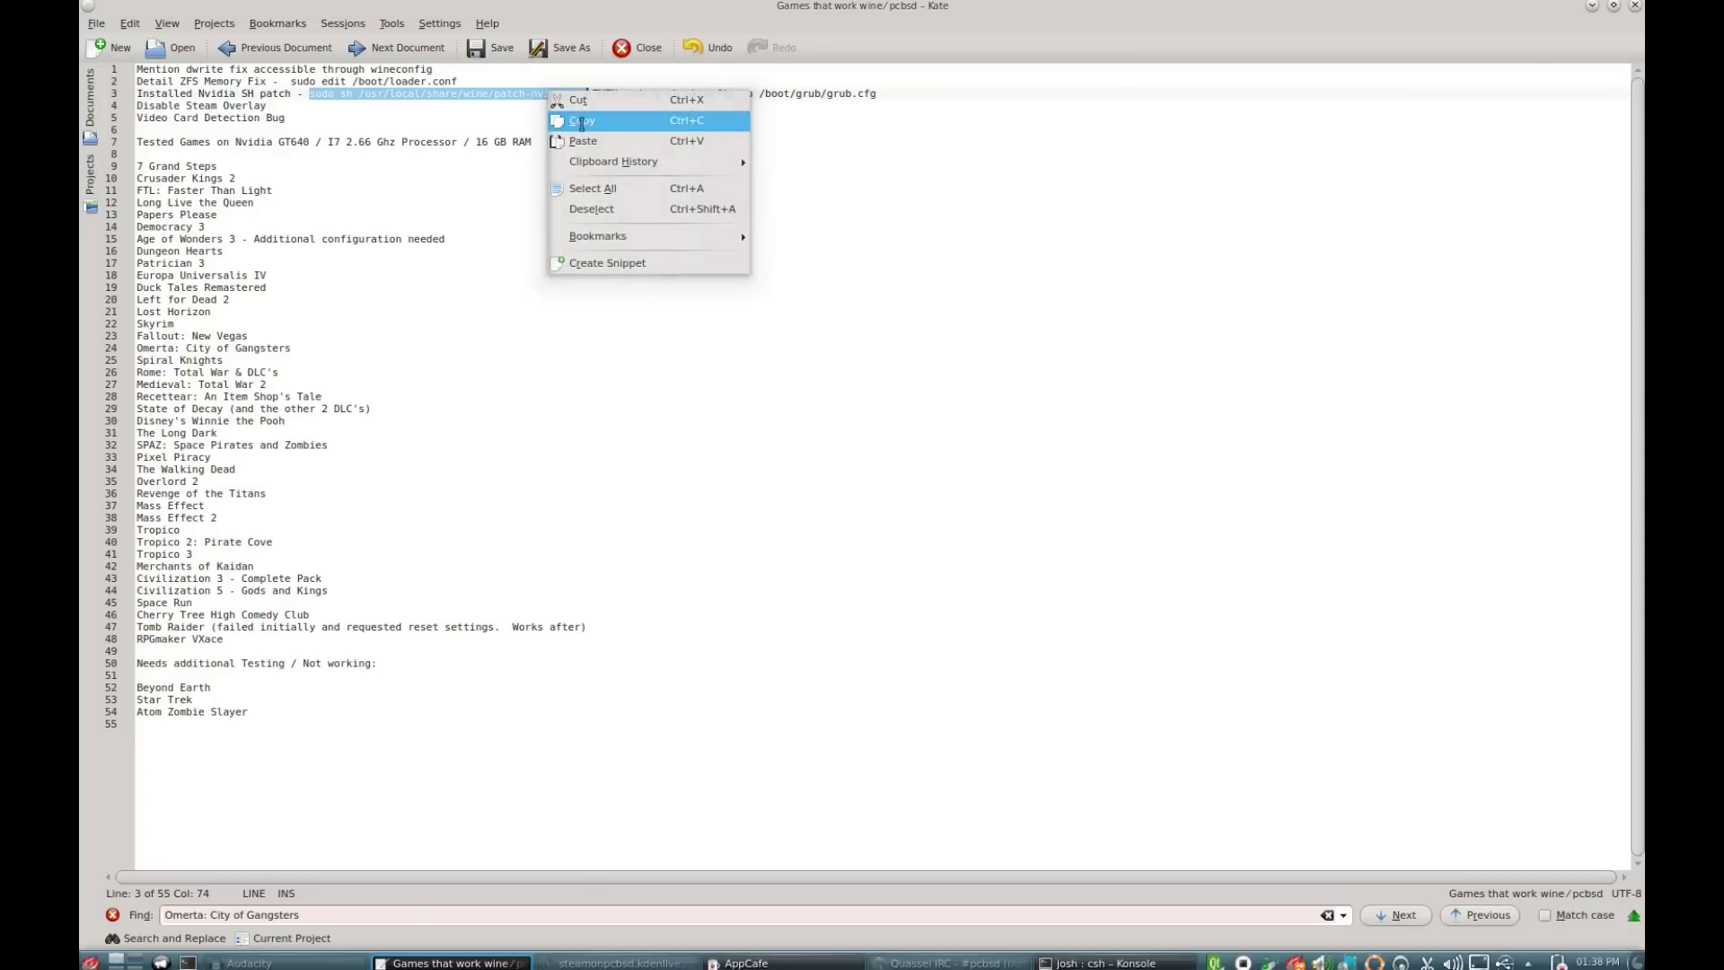
left_click(575, 120)
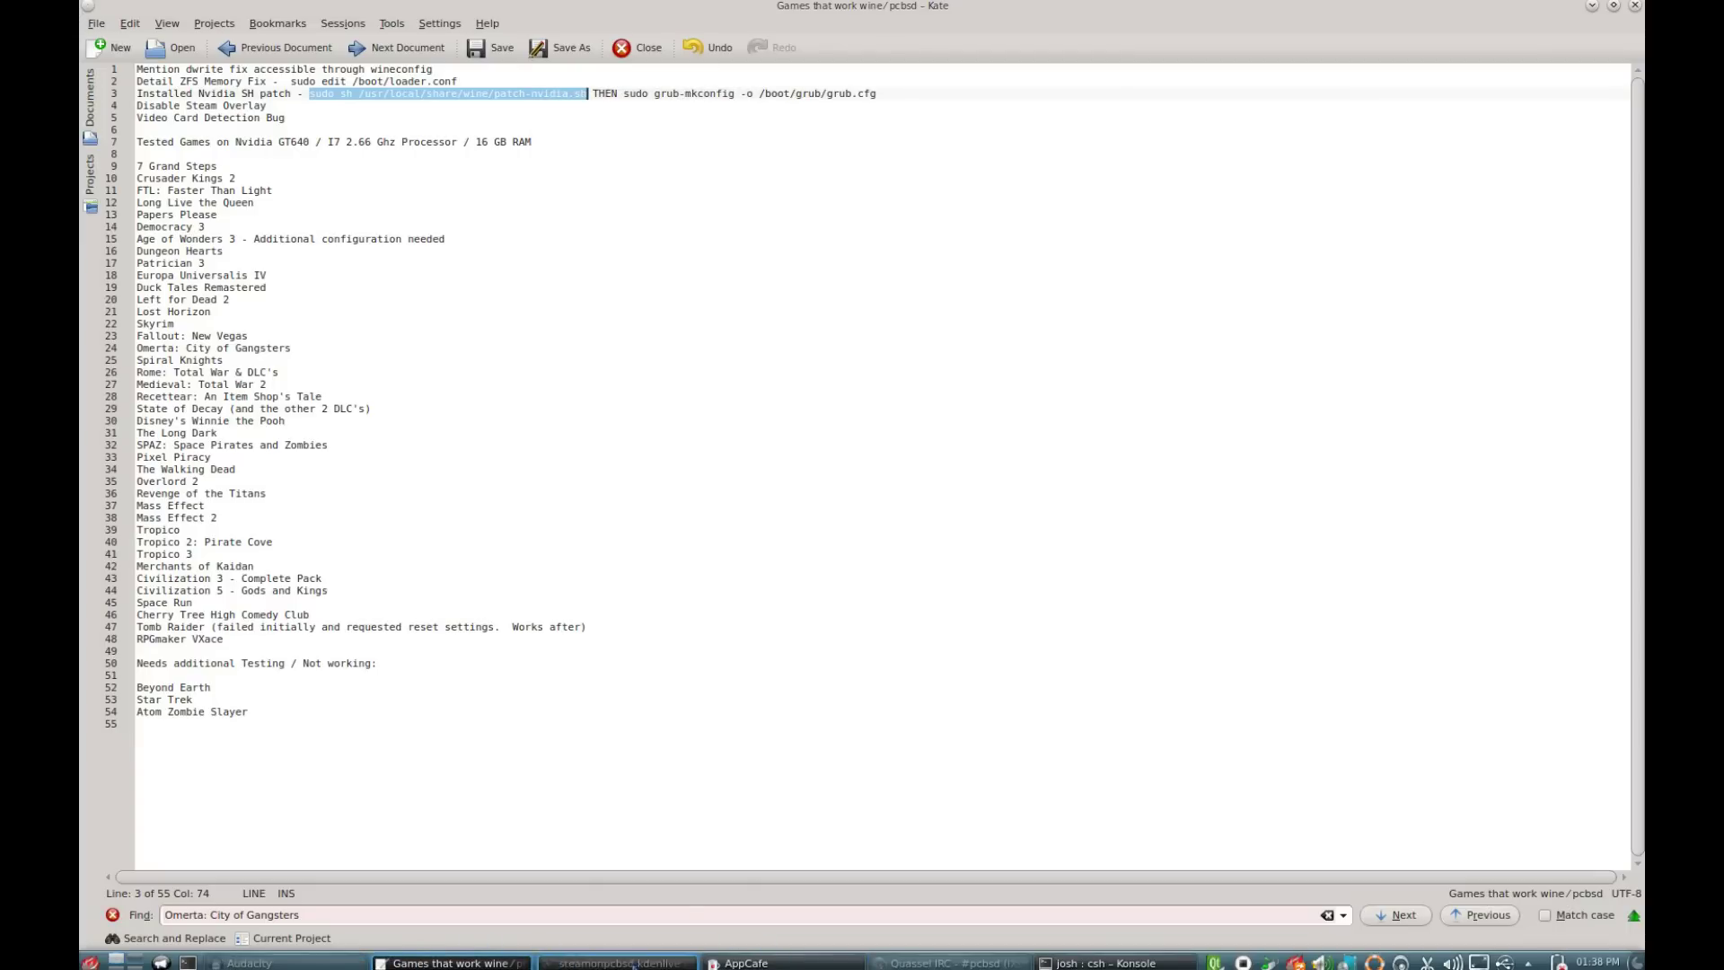
Switch to Konsole, run the copied sudo sh /usr/local/share/wine/patch-nvidia.sh command and enter the account password
left_click(1118, 963)
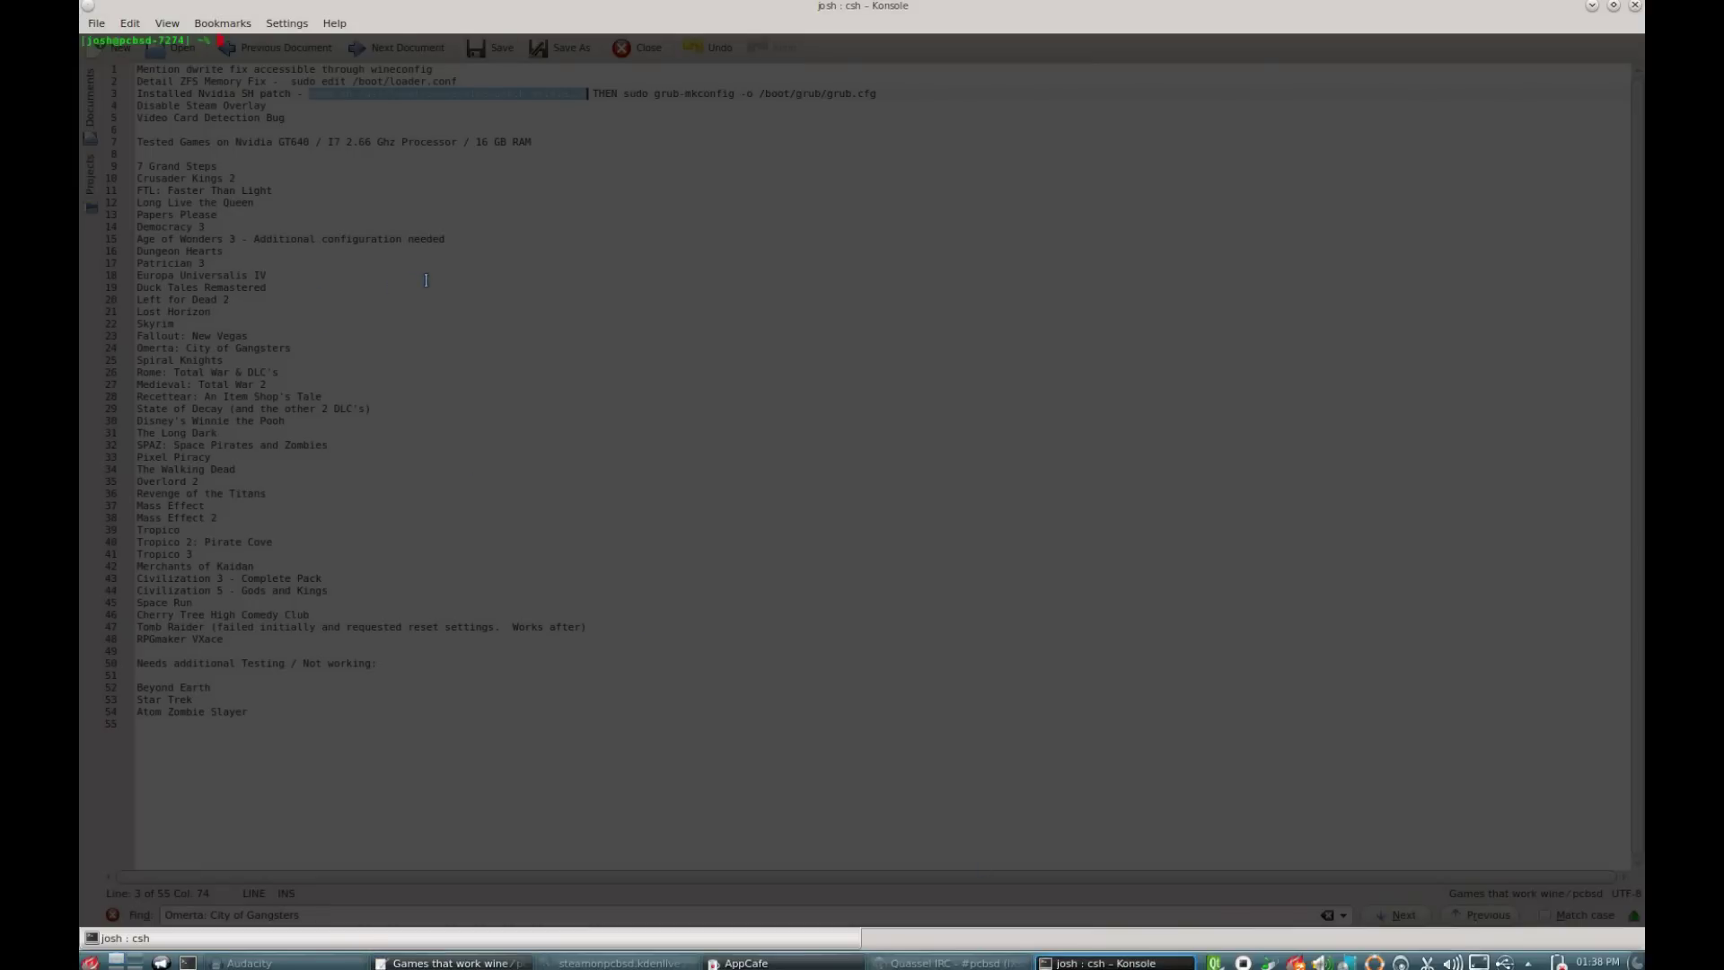
middle_click(819, 144)
key("Return")
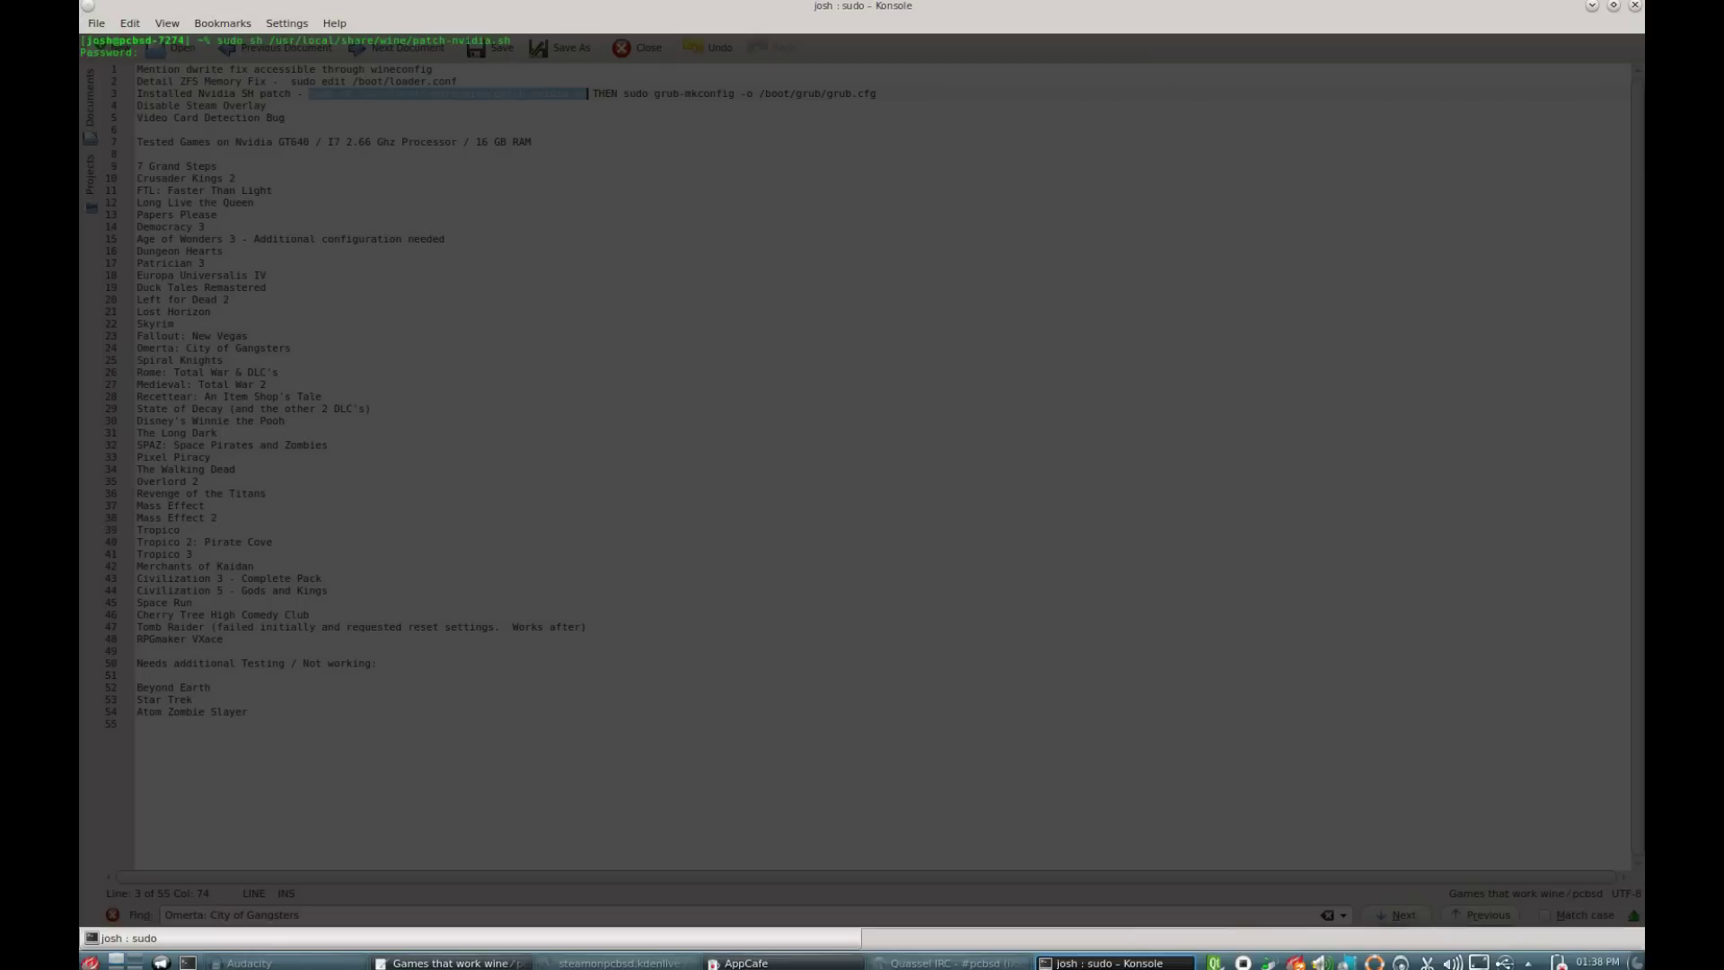
key("Return")
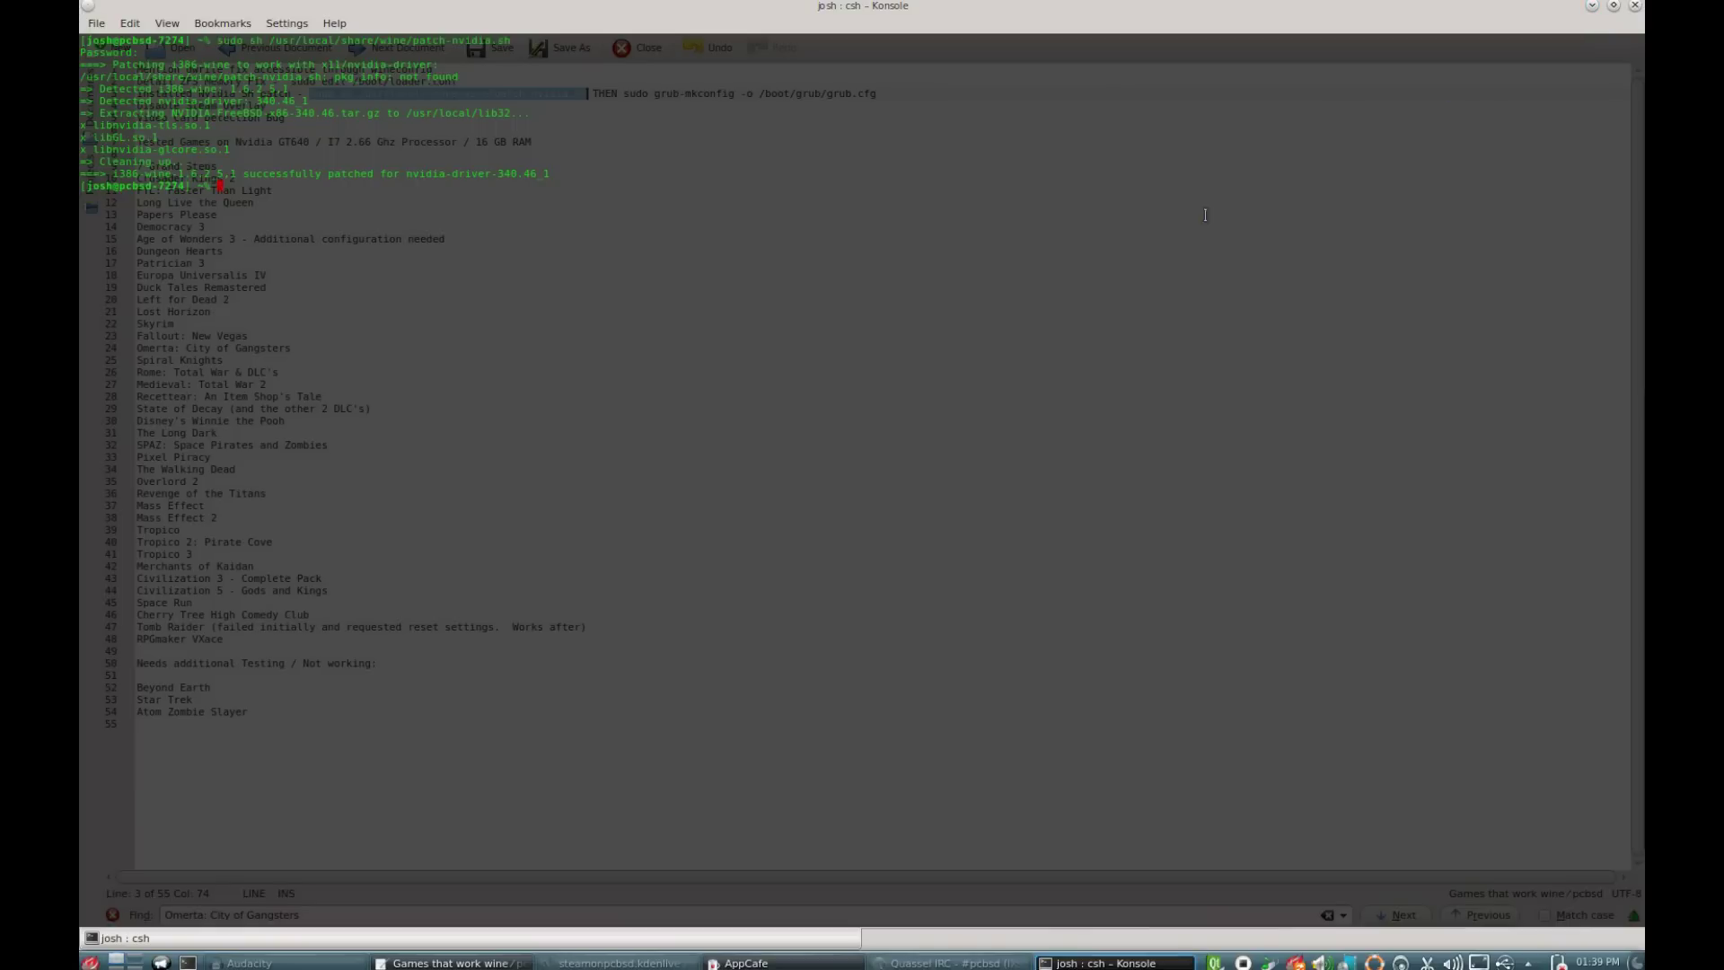
Open /boot/loader.conf with edit in the terminal and examine its vboxdrv and vfs.zfs.arc_max lines
type("edit /boot/loader.conf")
key("Return")
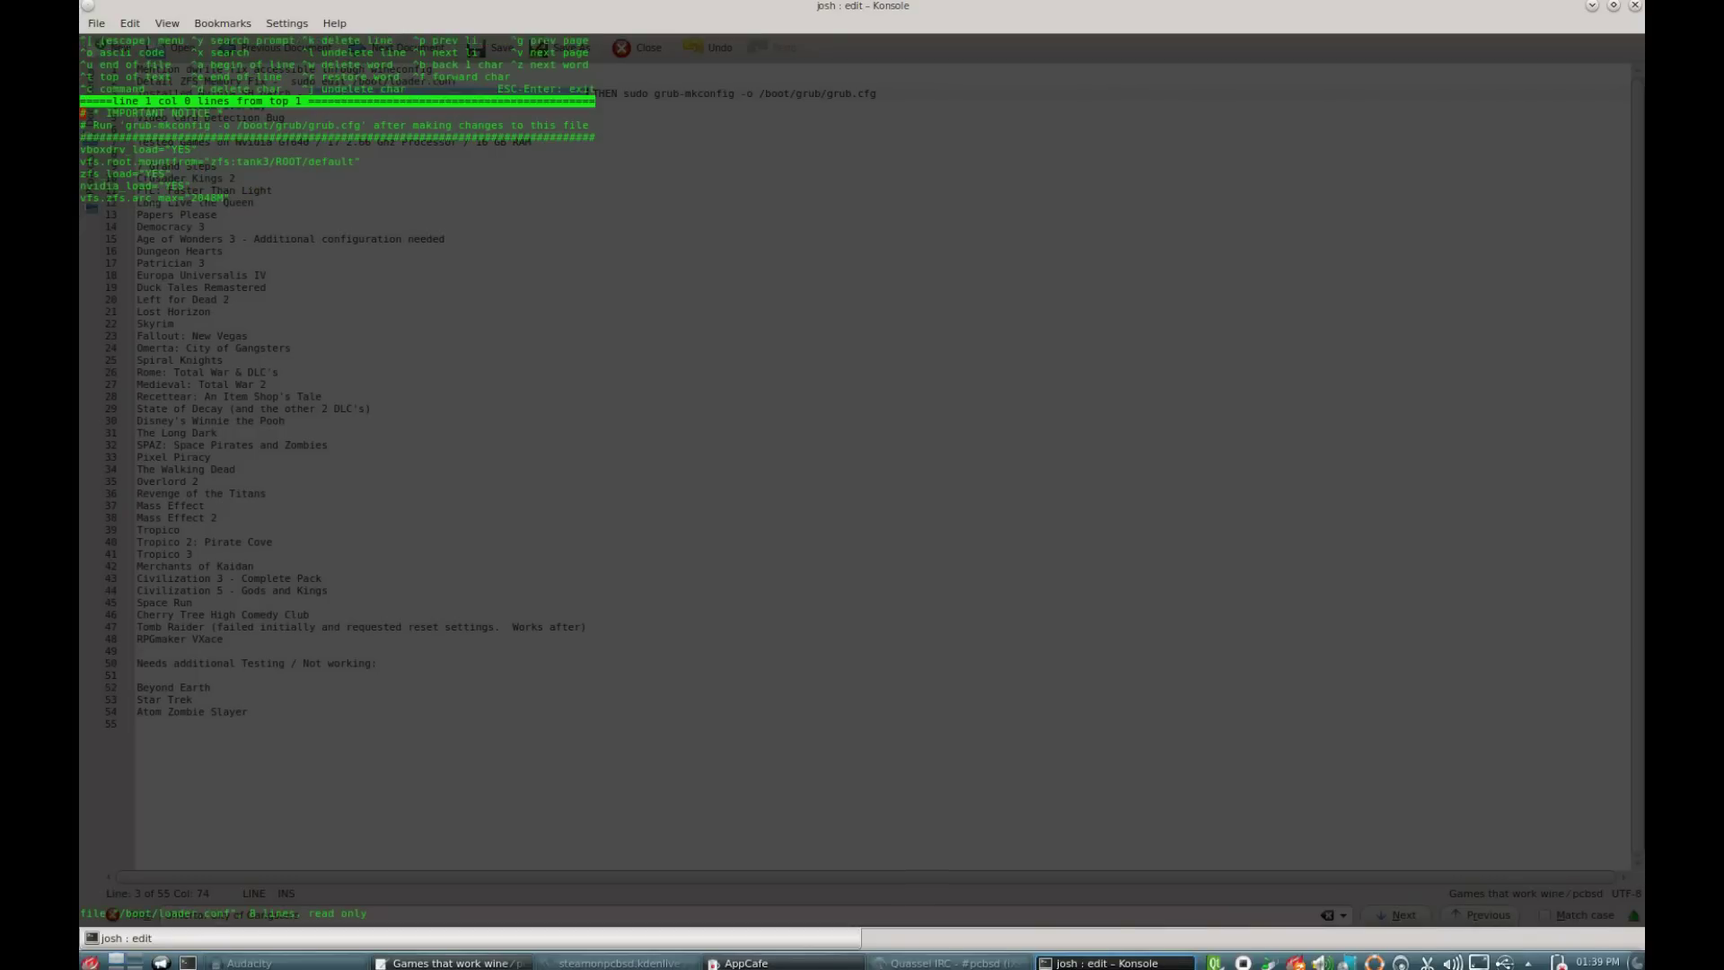
left_click(82, 150)
left_click(154, 197)
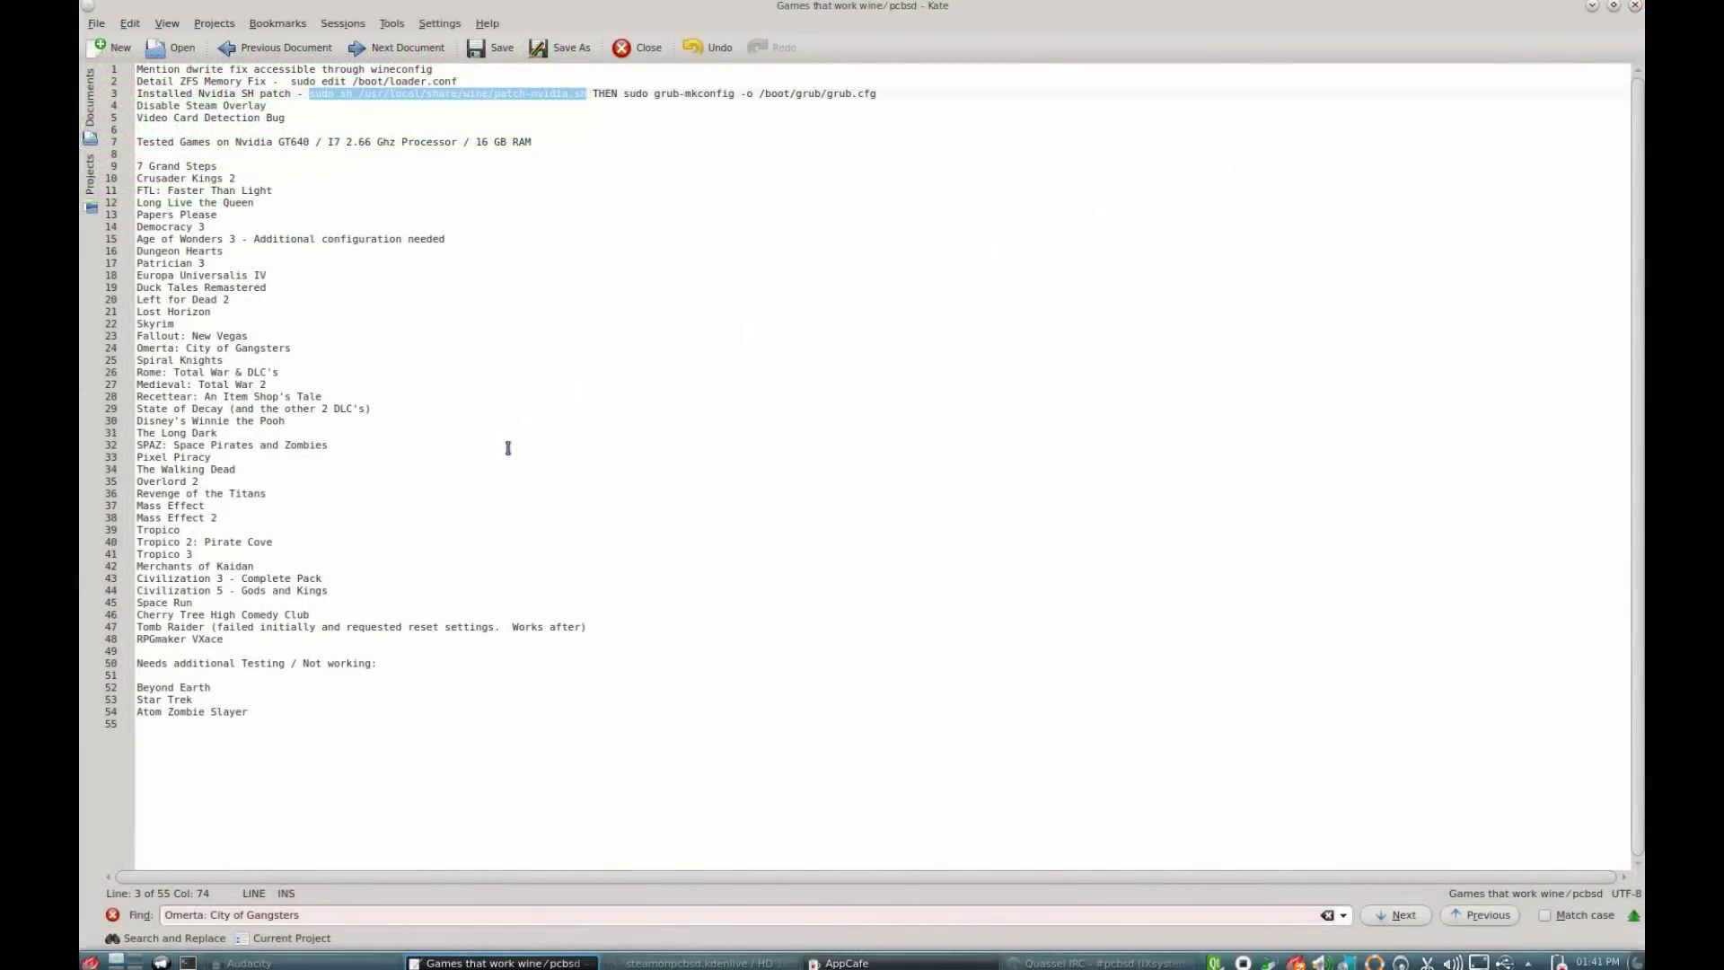
Close the games notes document and open the Dolphin file manager at the home folder
left_click(524, 408)
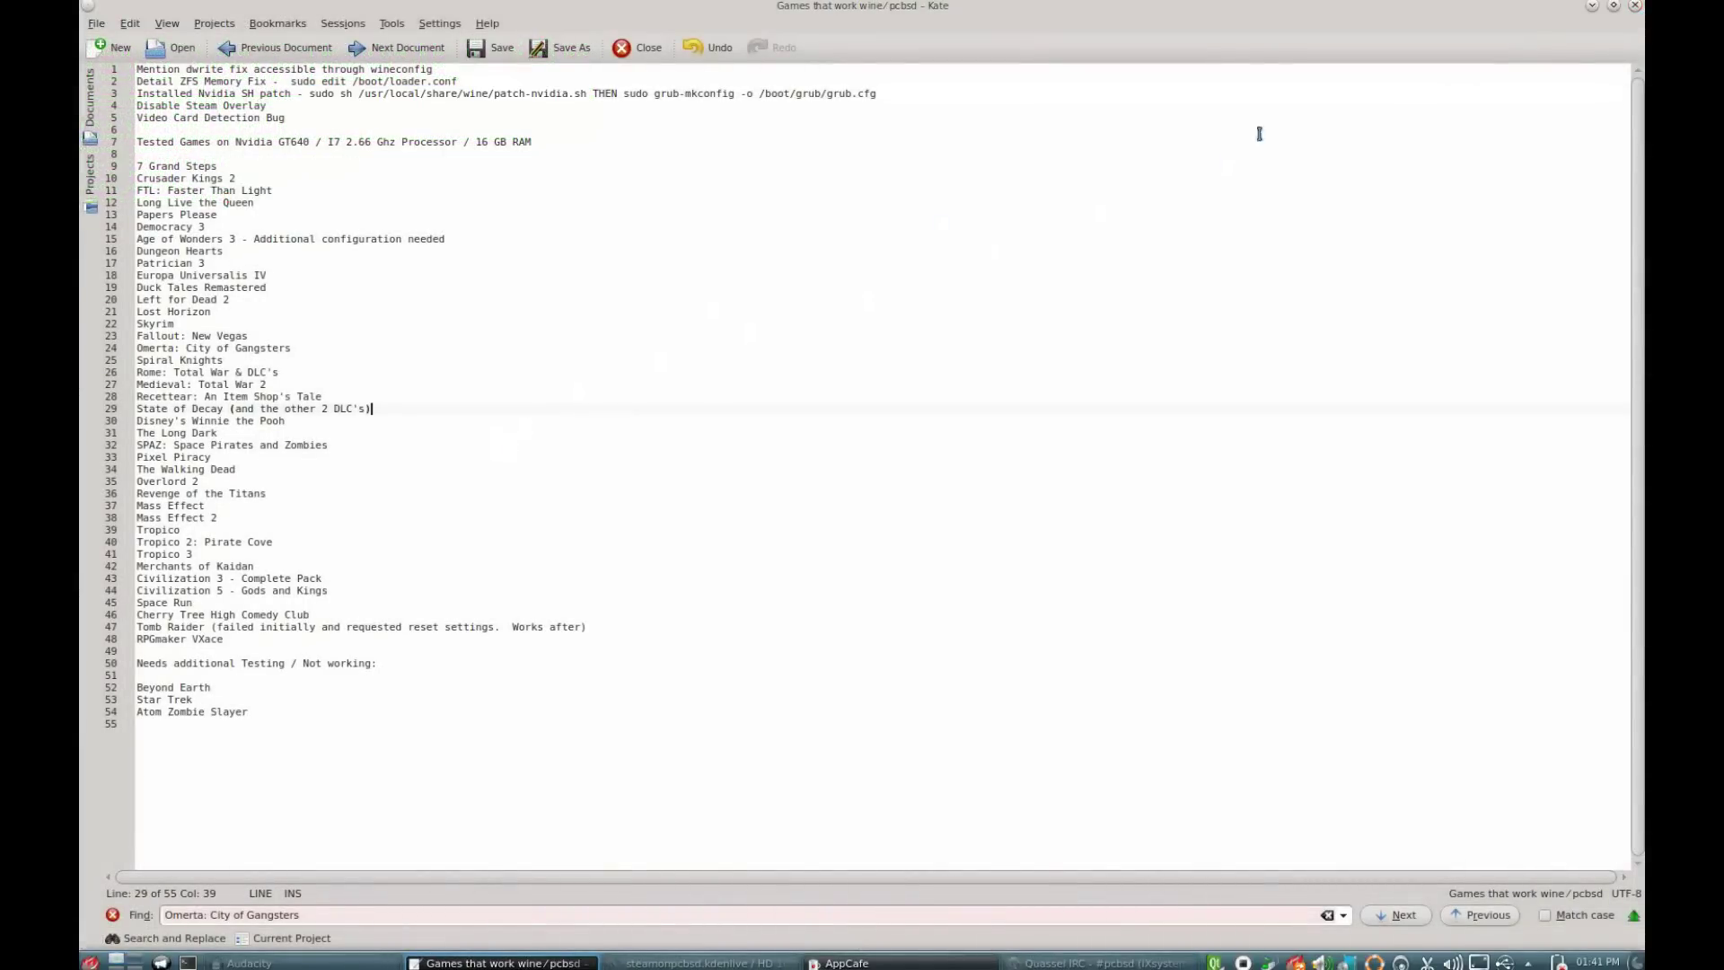
left_click(1636, 7)
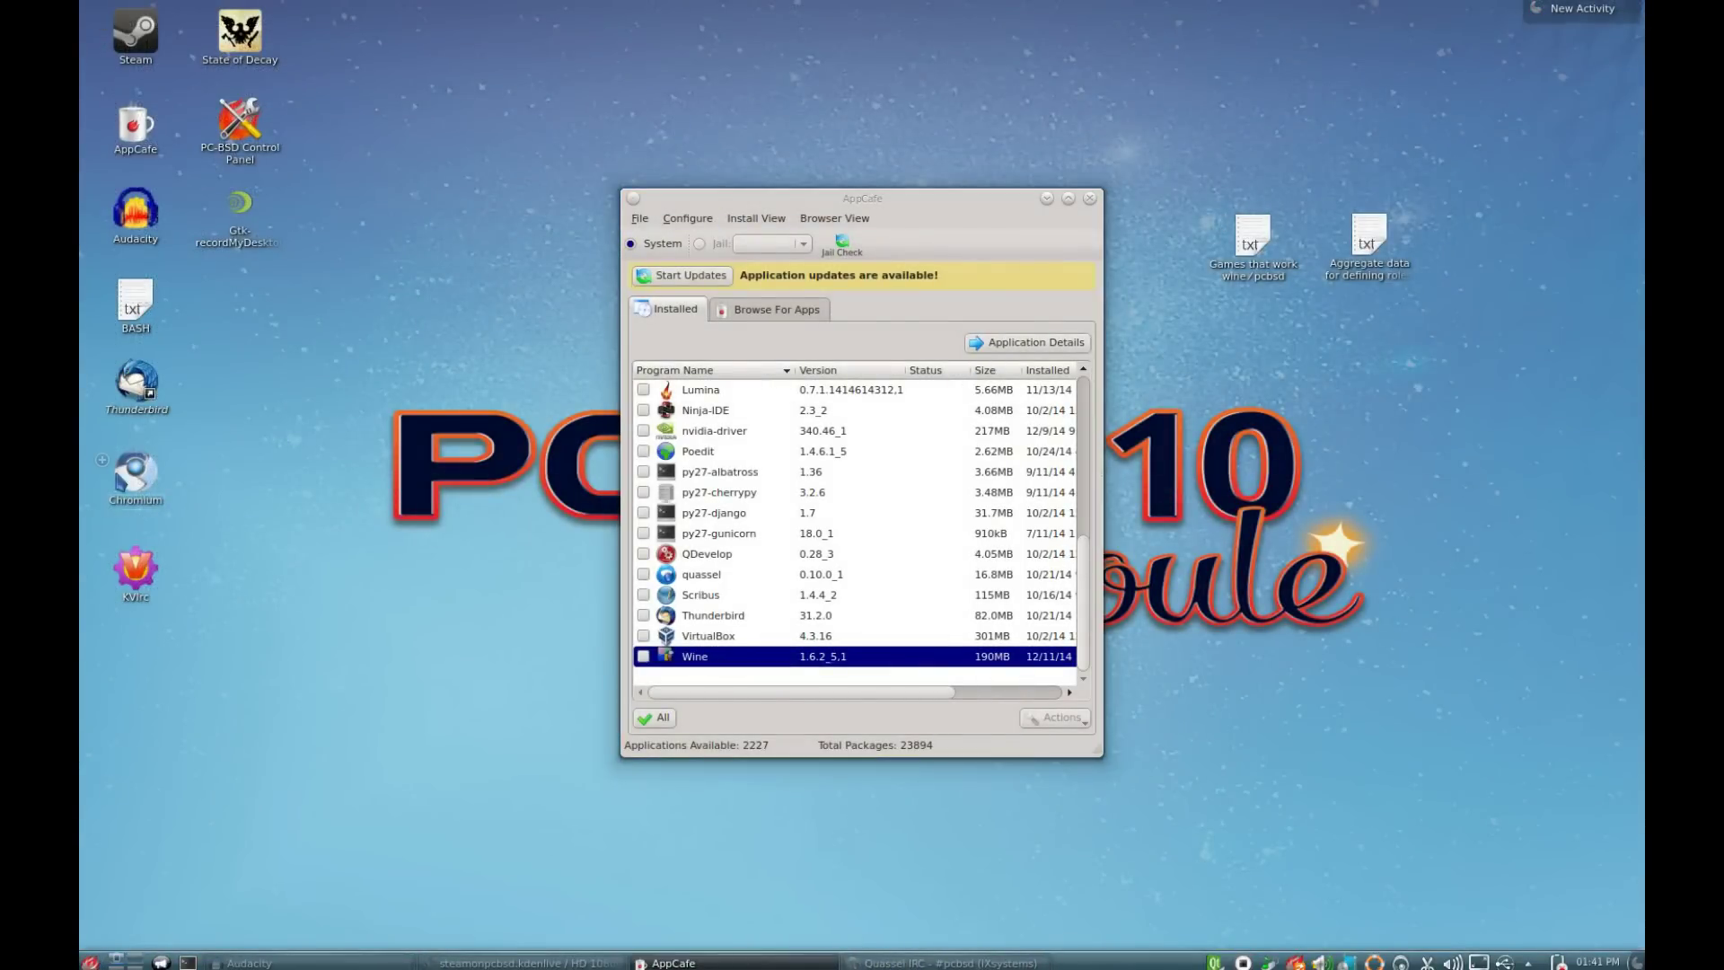
left_click(90, 961)
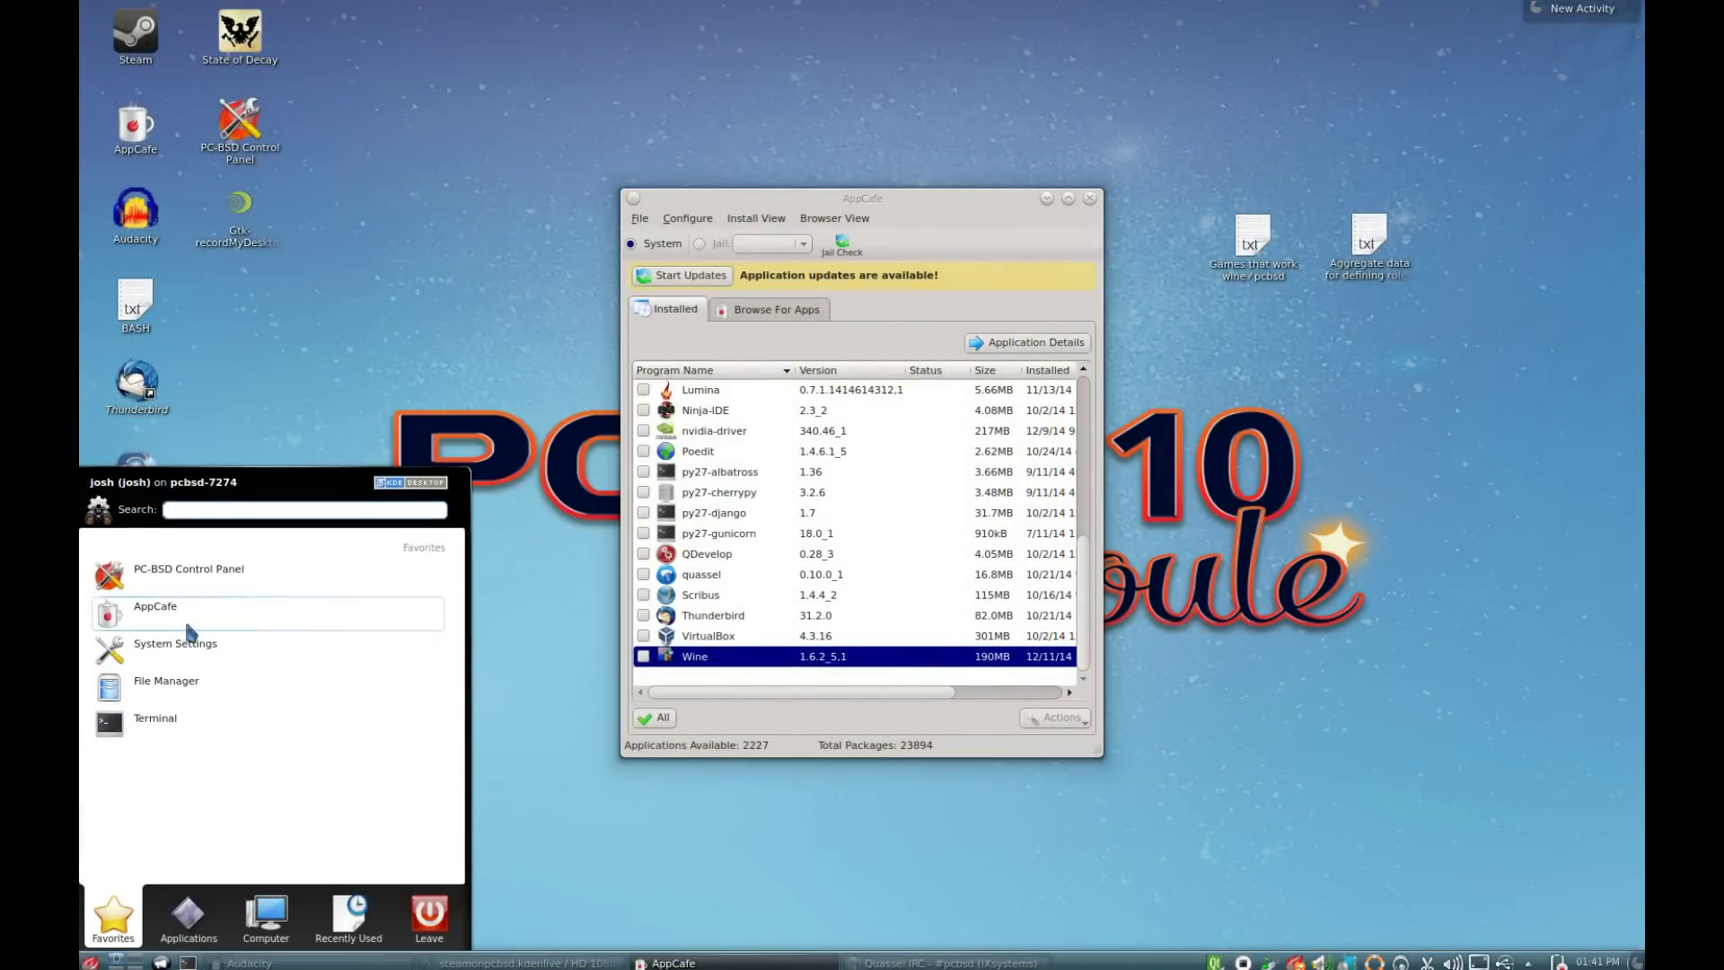
left_click(173, 681)
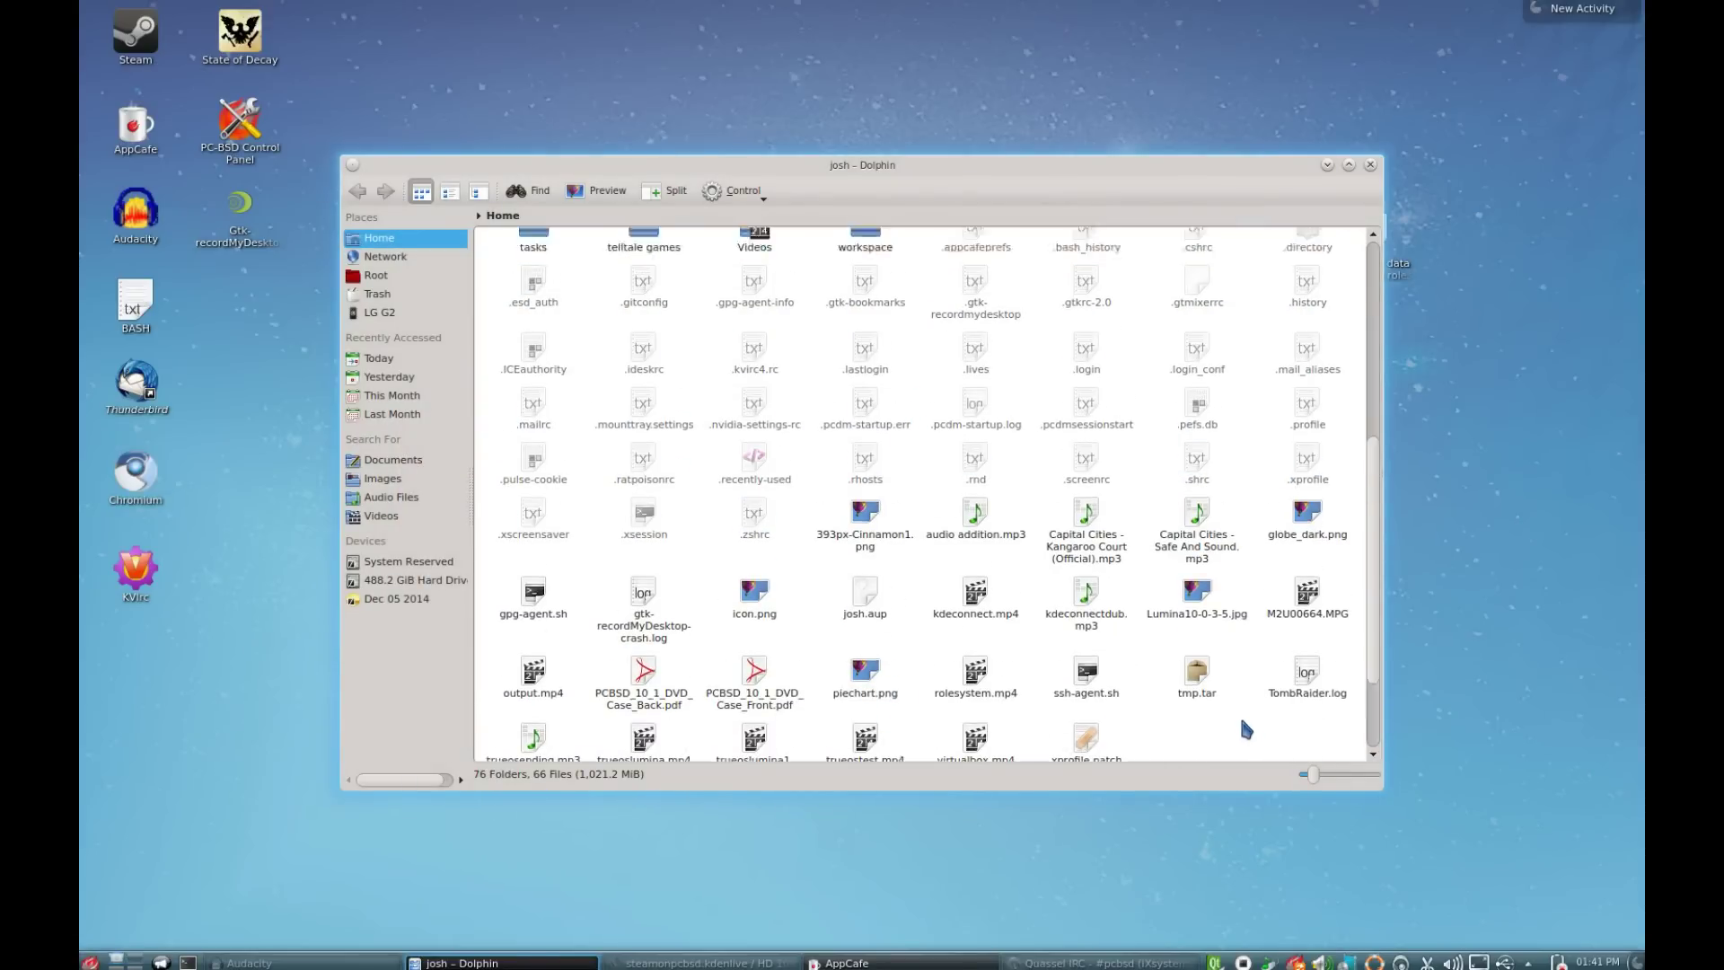
Look through the home folder, checking the contents of its Videos and Documents folders, and return to Home
scroll(1246, 729, "up", 5)
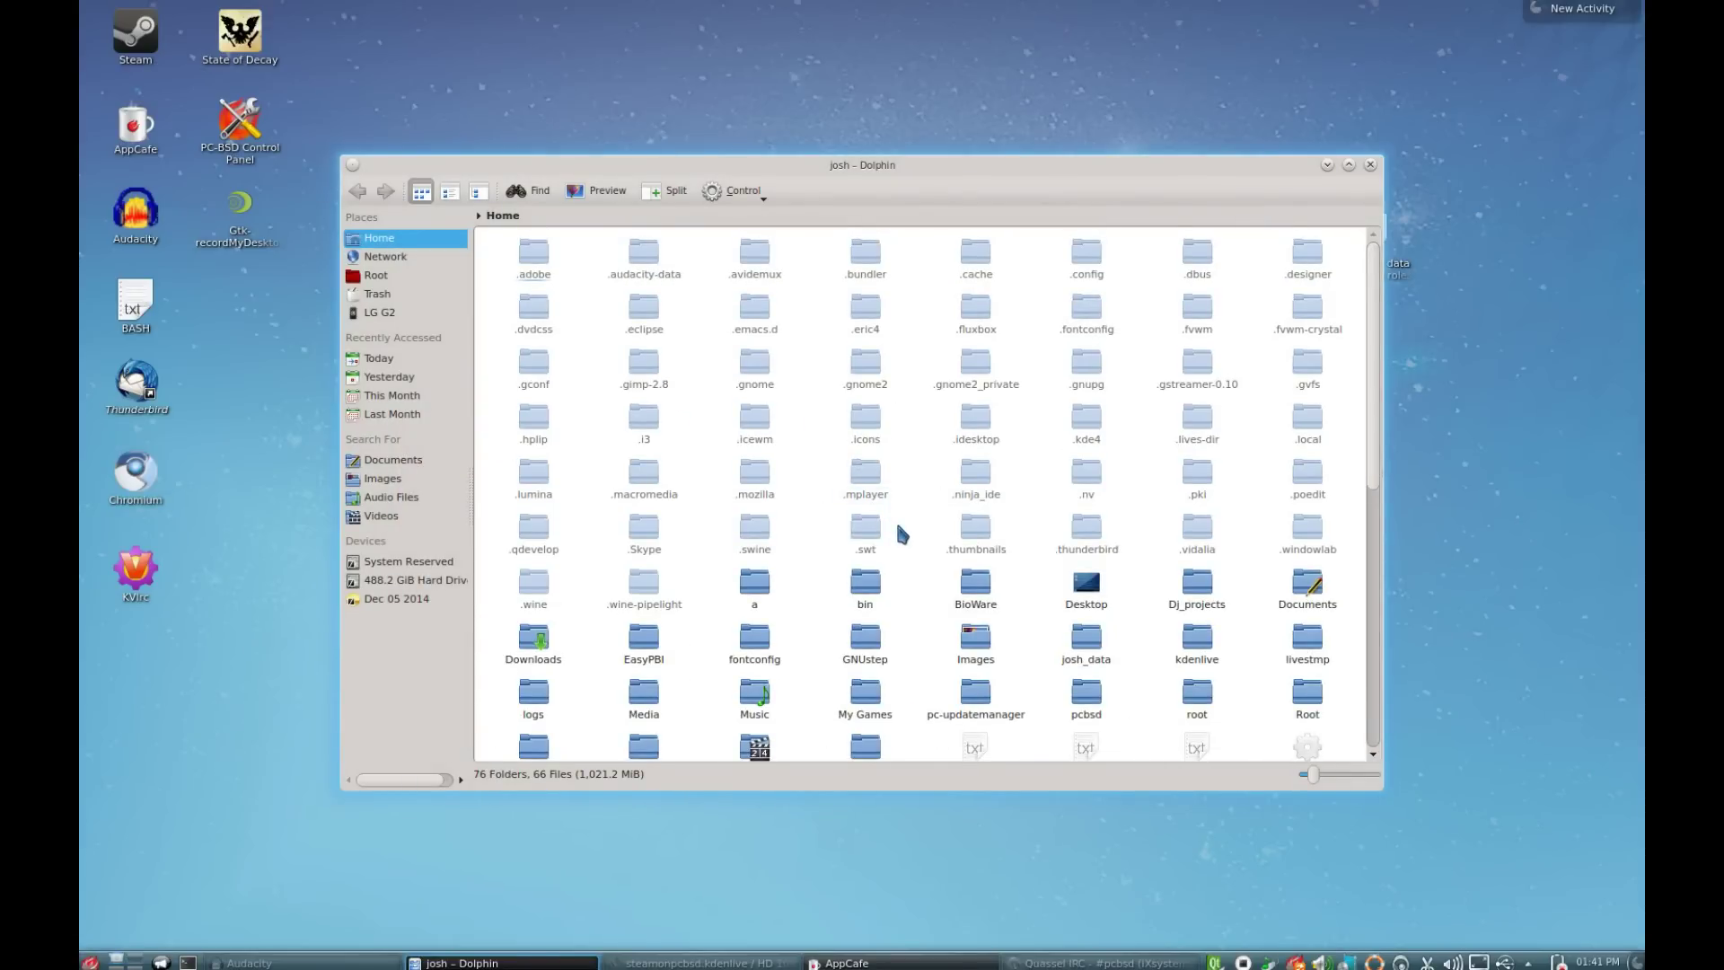
scroll(901, 534, "down", 1)
left_click(754, 738)
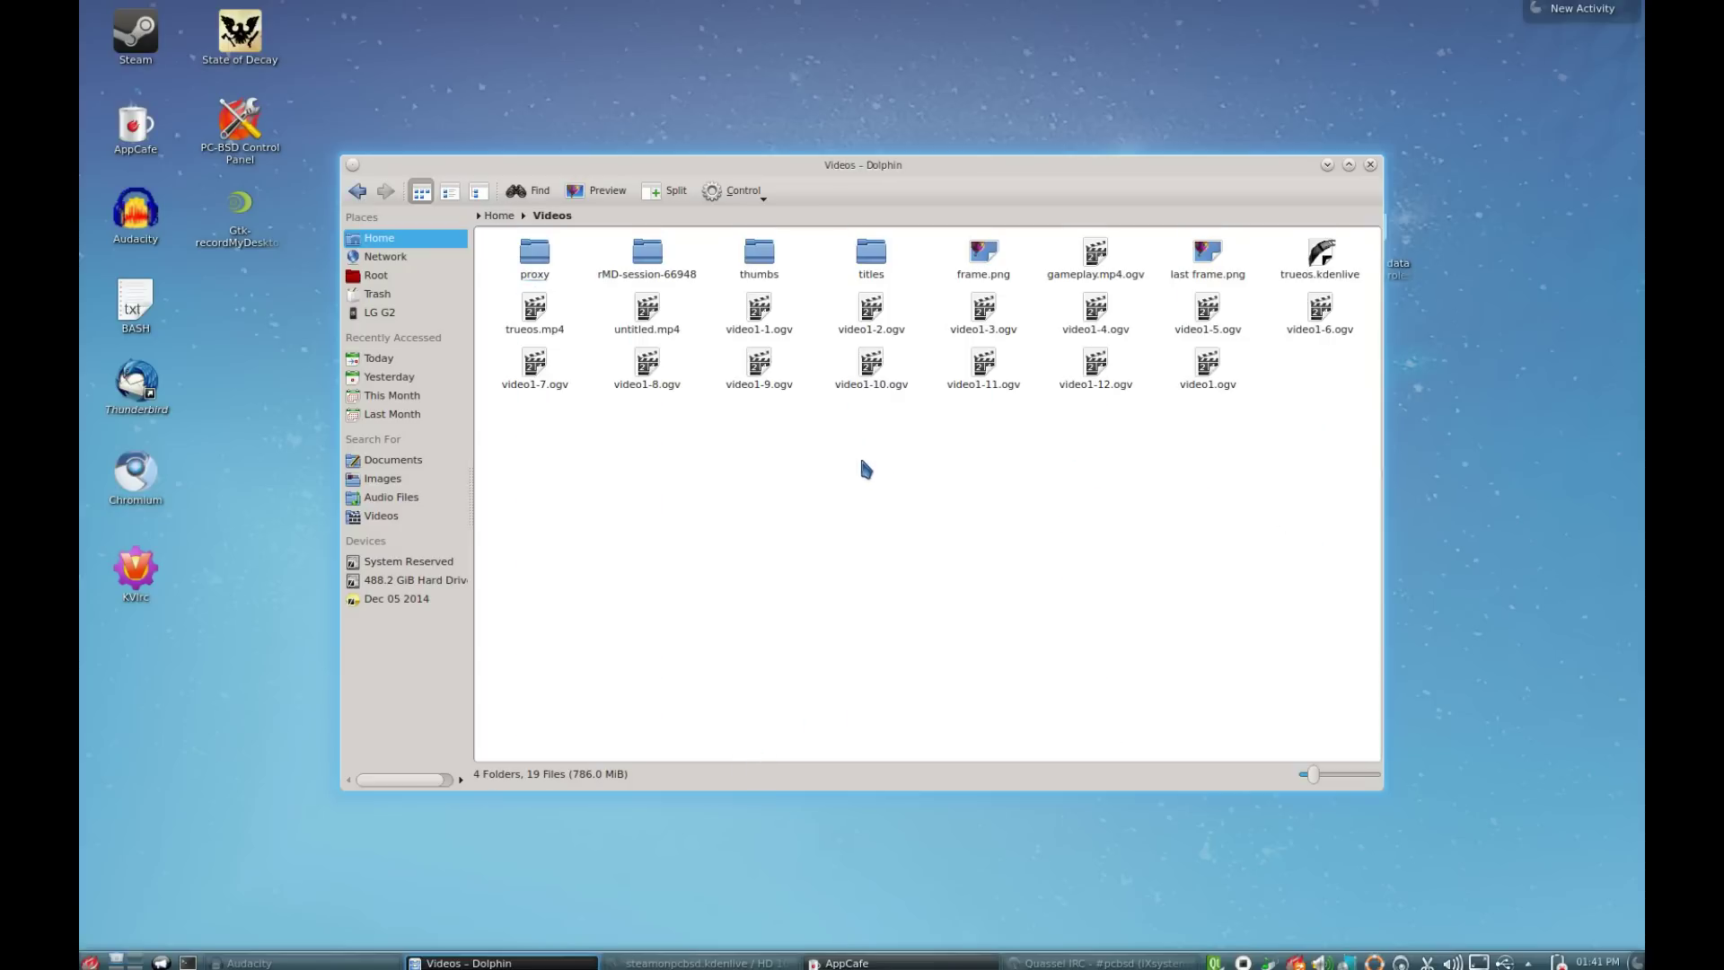
key("alt+Left")
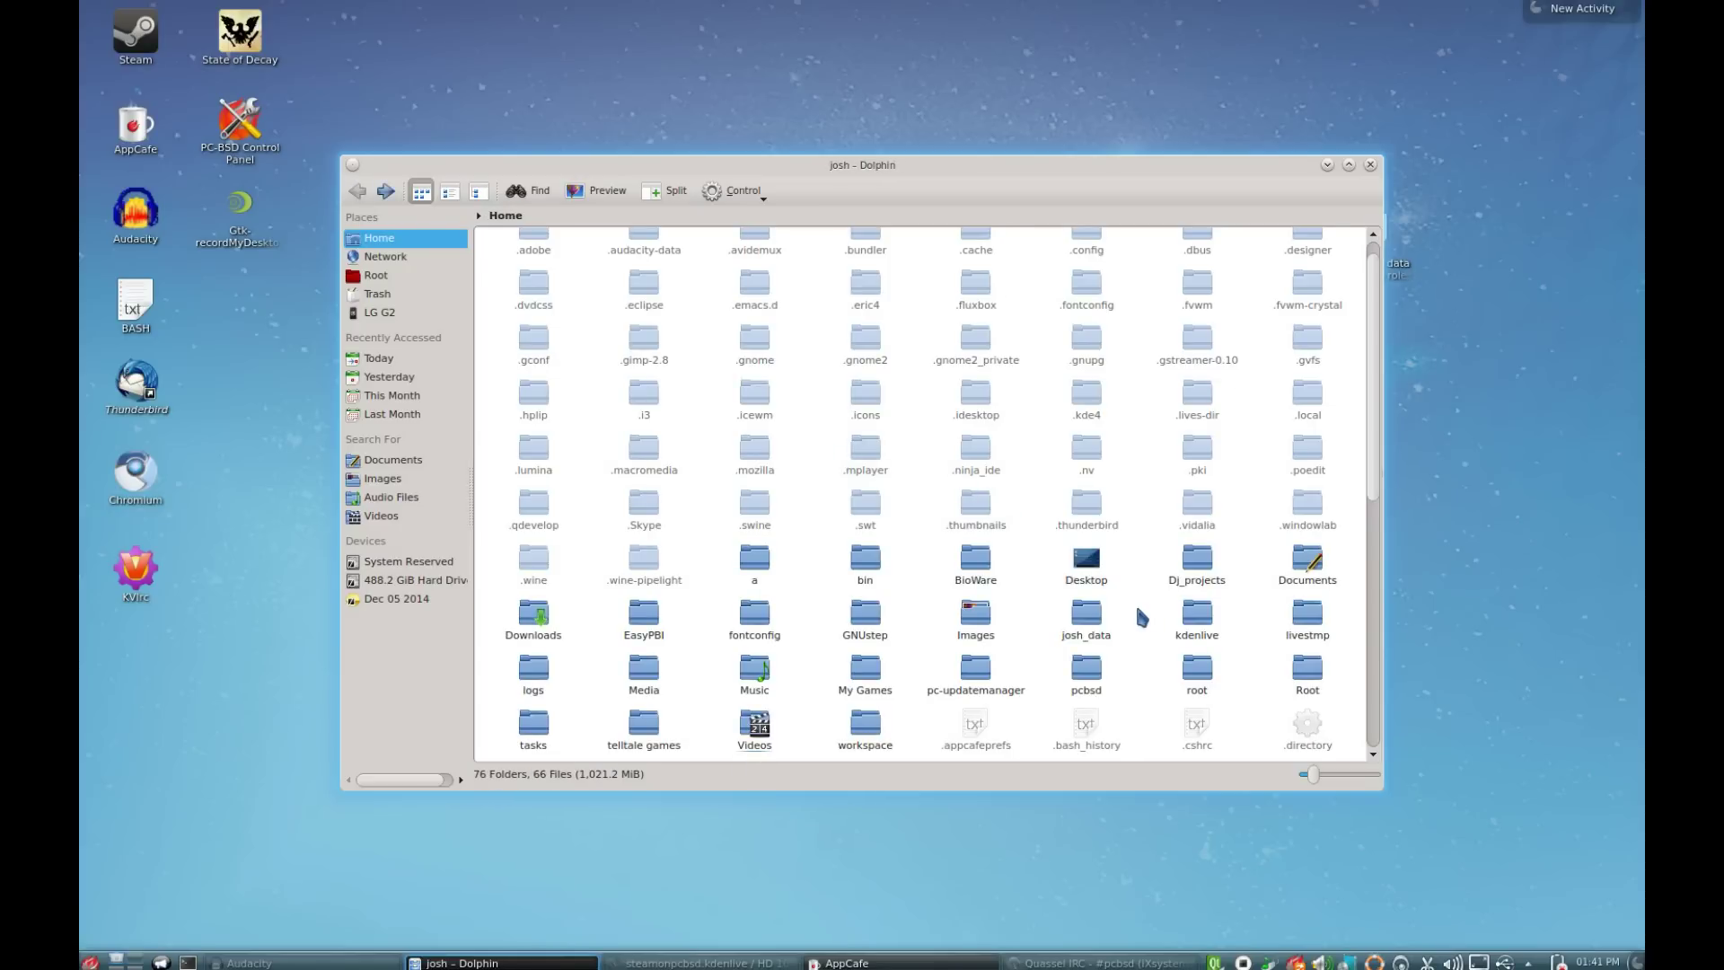
scroll(1150, 601, "down", 3)
left_click(1309, 299)
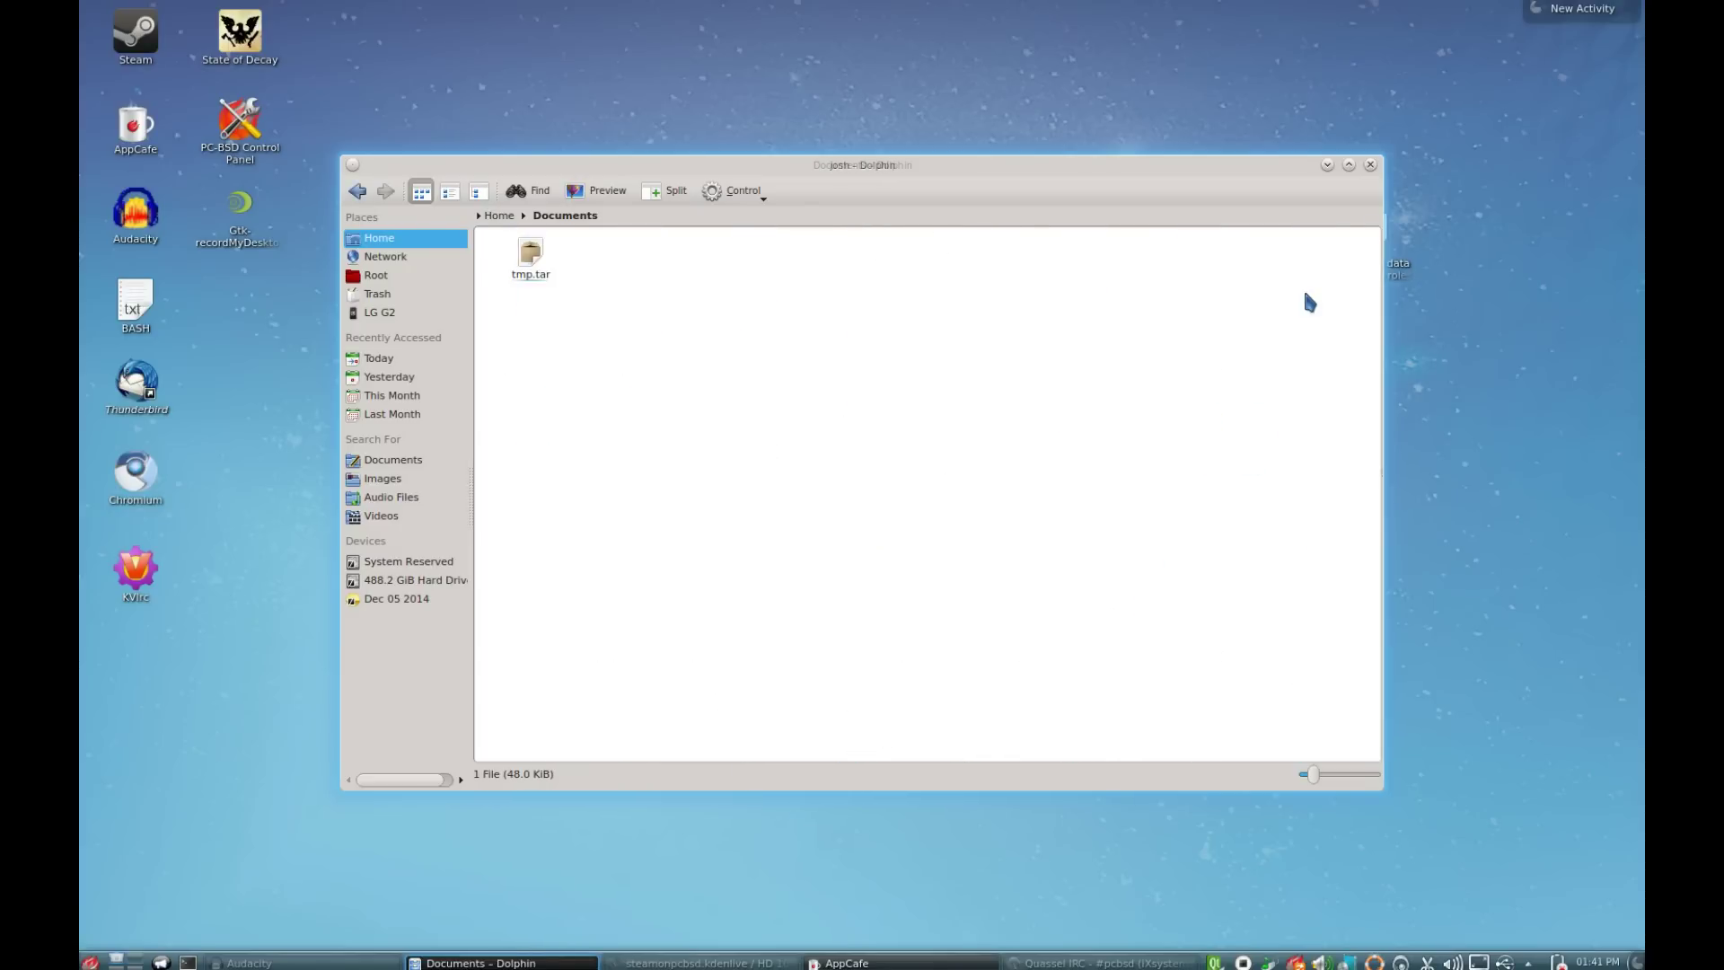
left_click(357, 190)
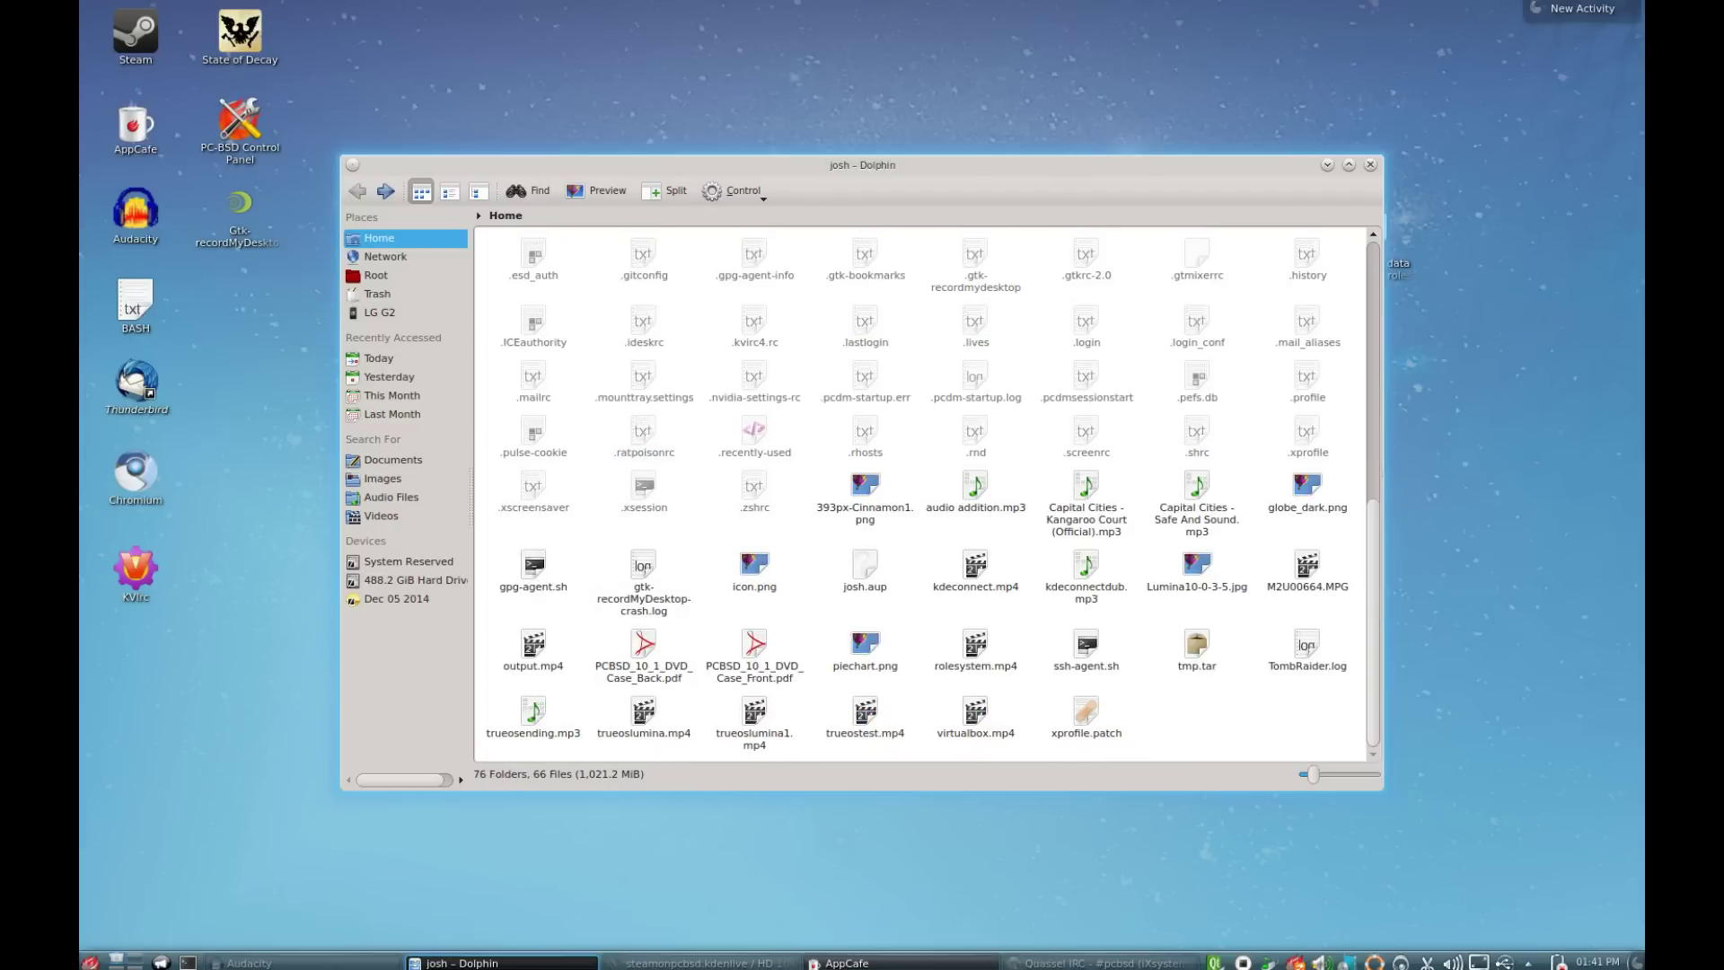
Search the application launcher for steam and dismiss the launcher
left_click(90, 963)
type("stea")
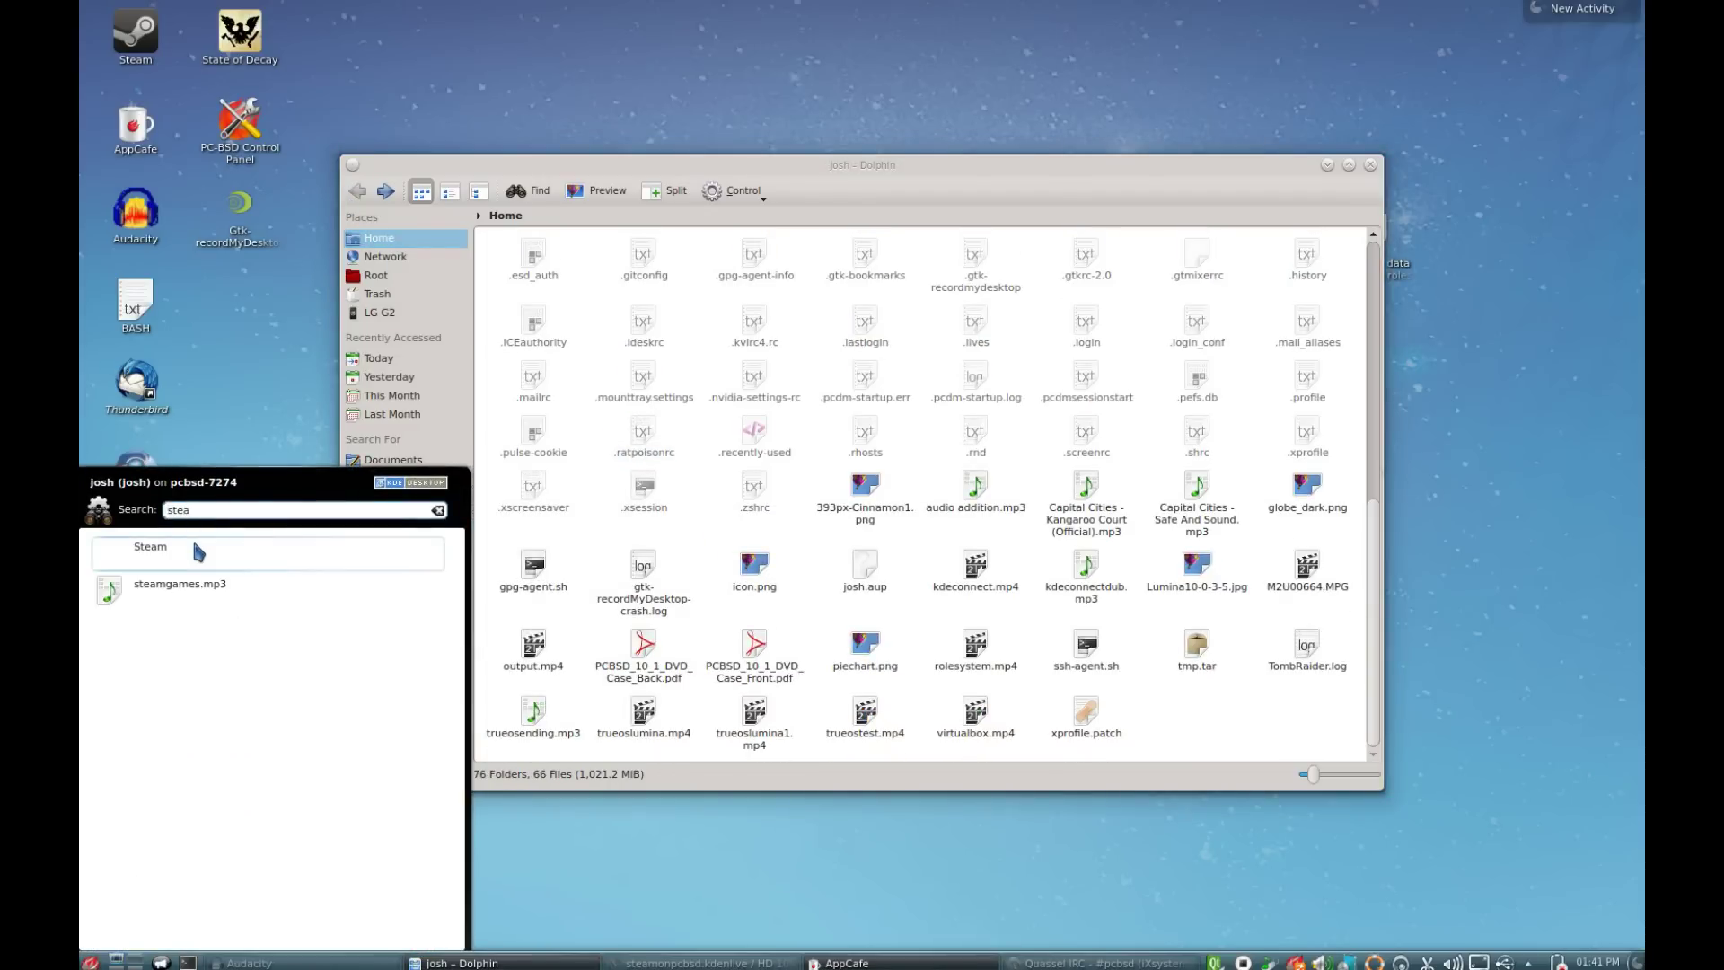
type("m")
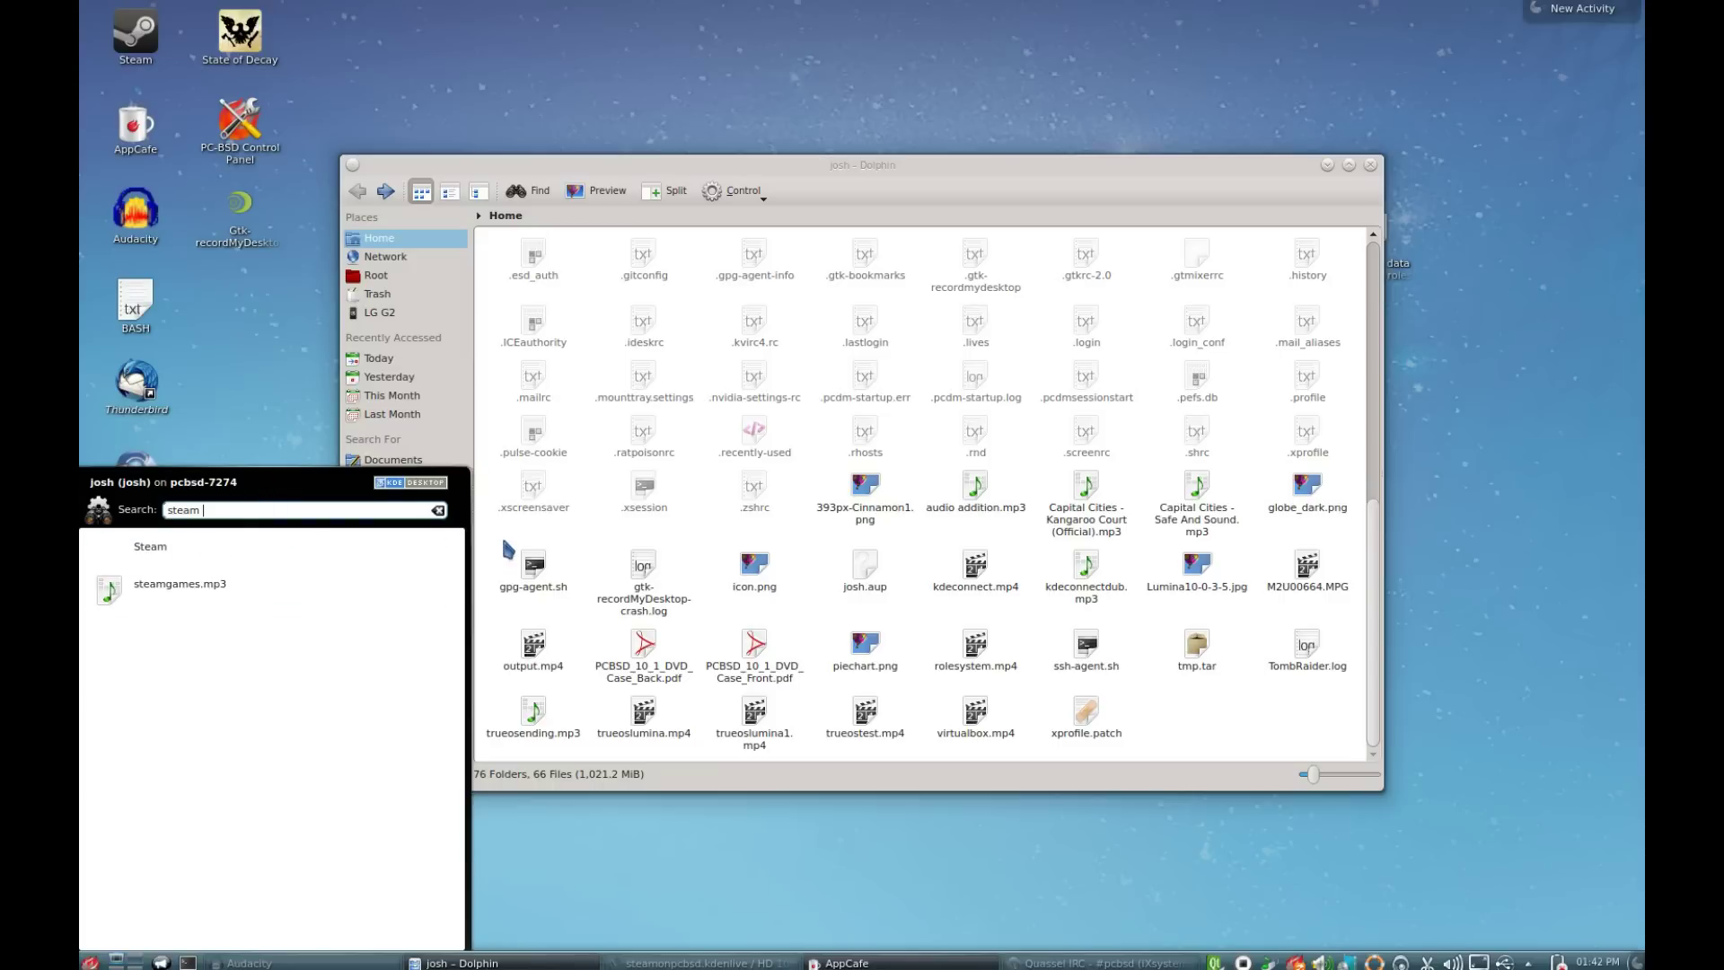
left_click(251, 378)
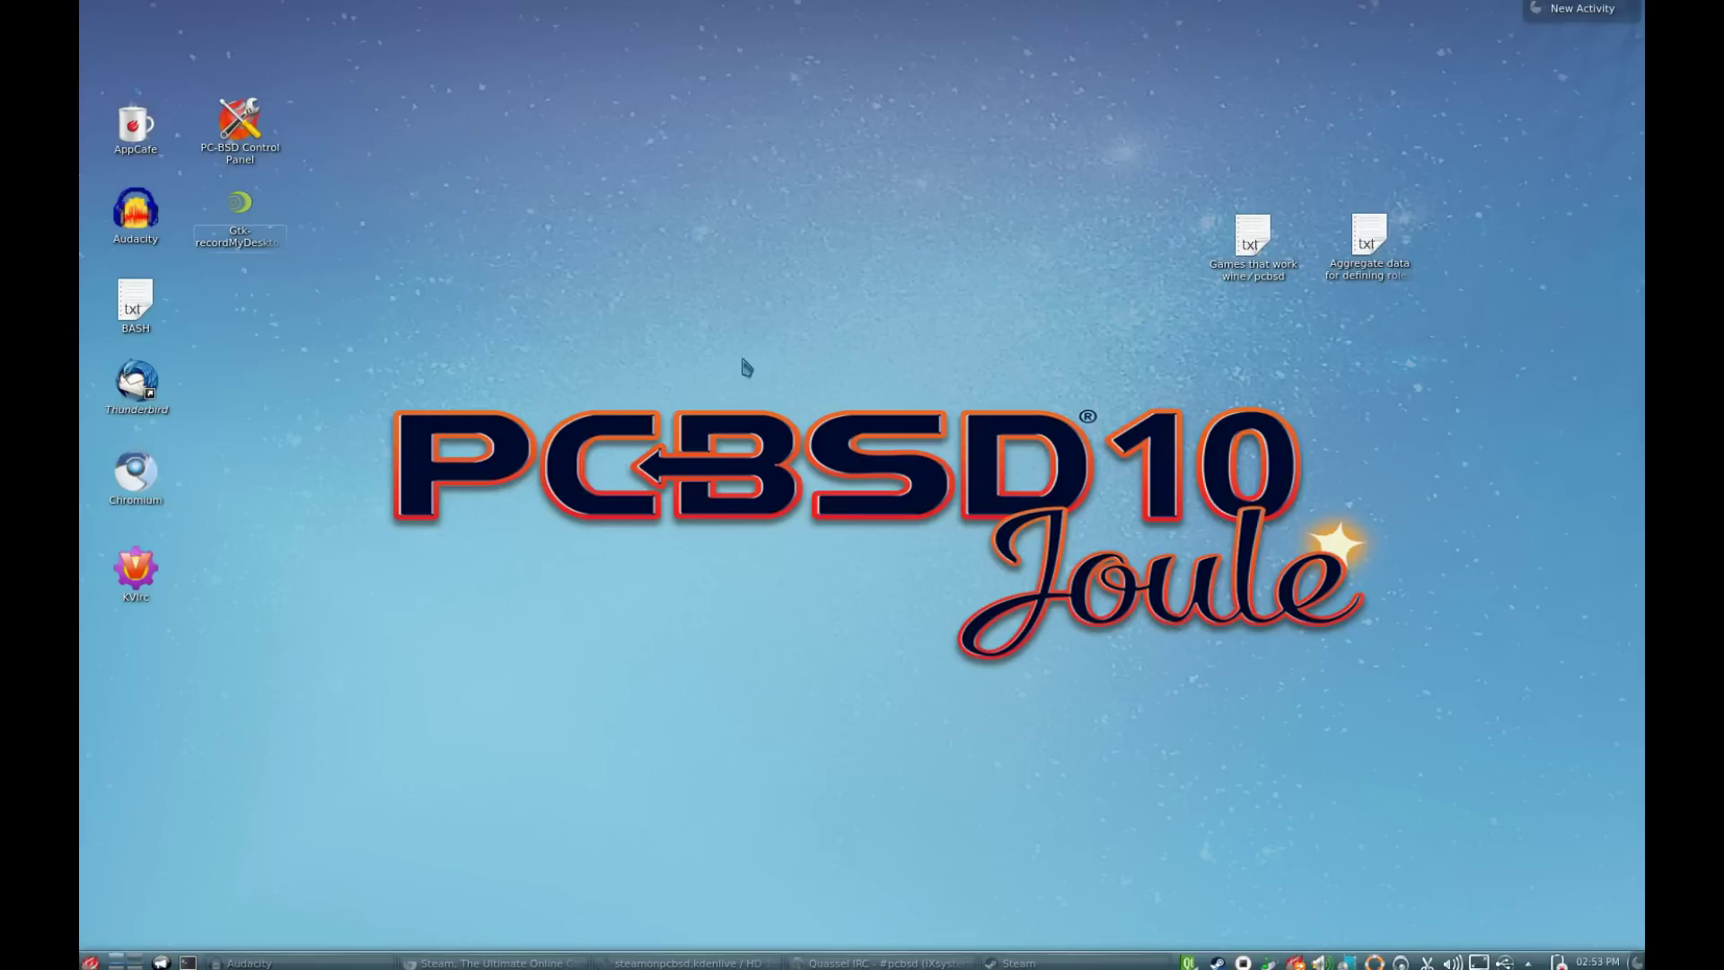
Bring up the Steam library window and move it higher on the desktop
left_click(1110, 964)
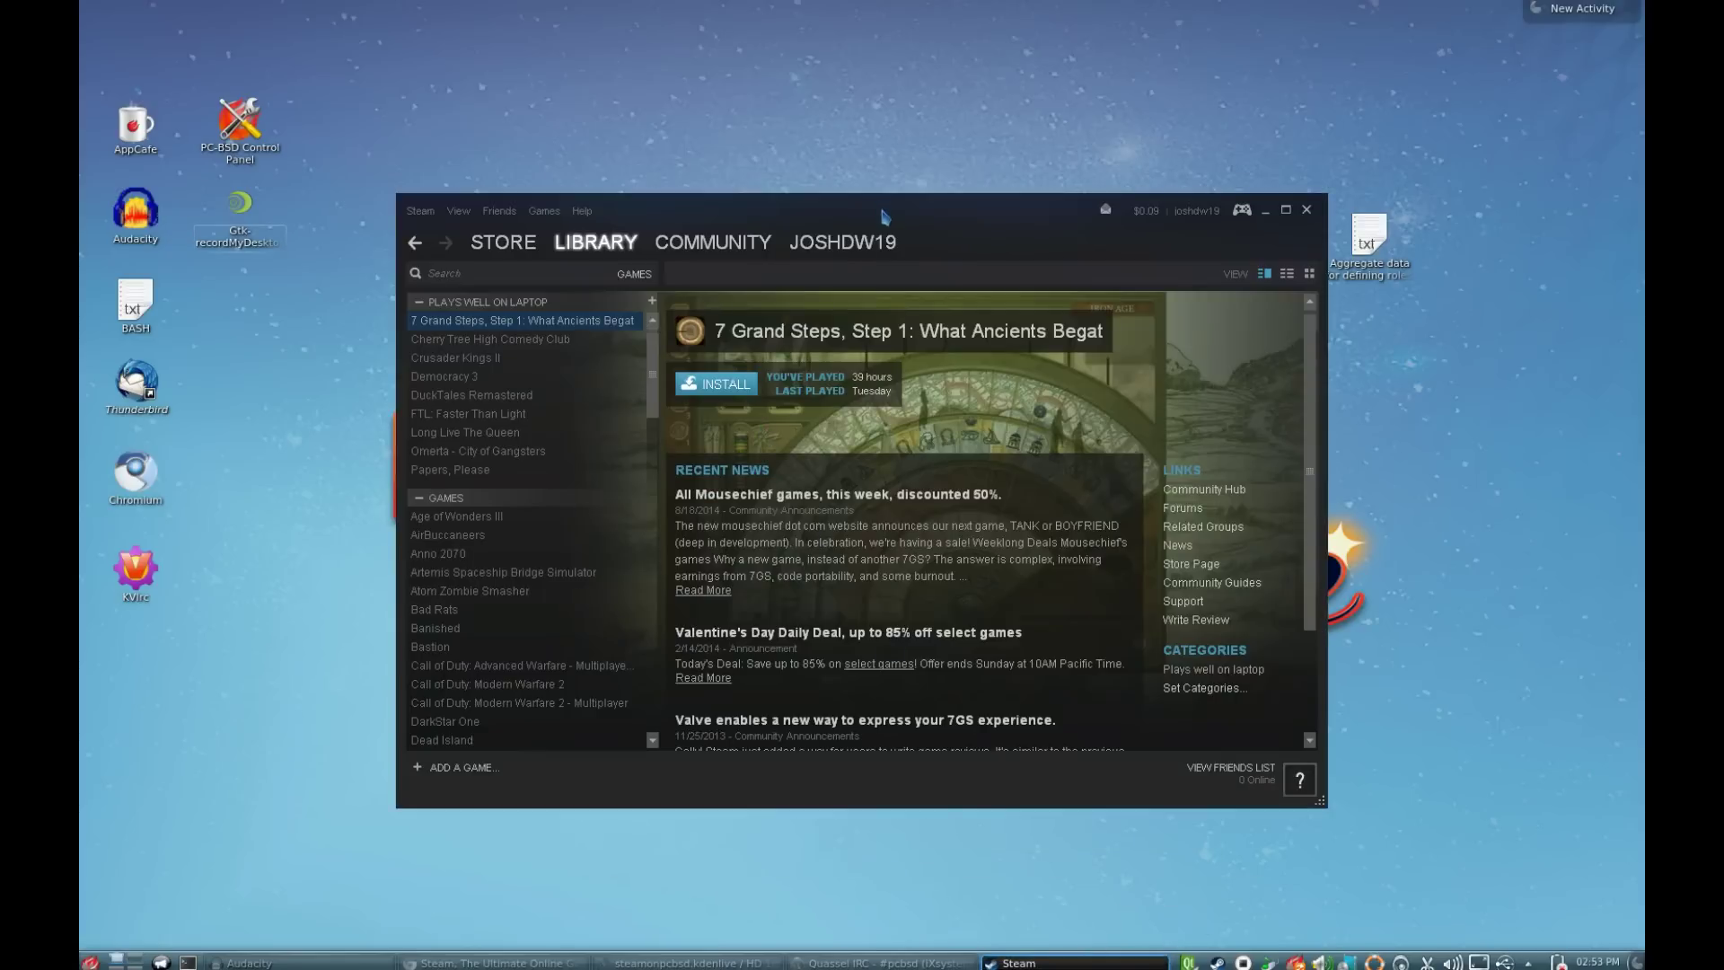
left_click_drag(884, 216, 854, 162)
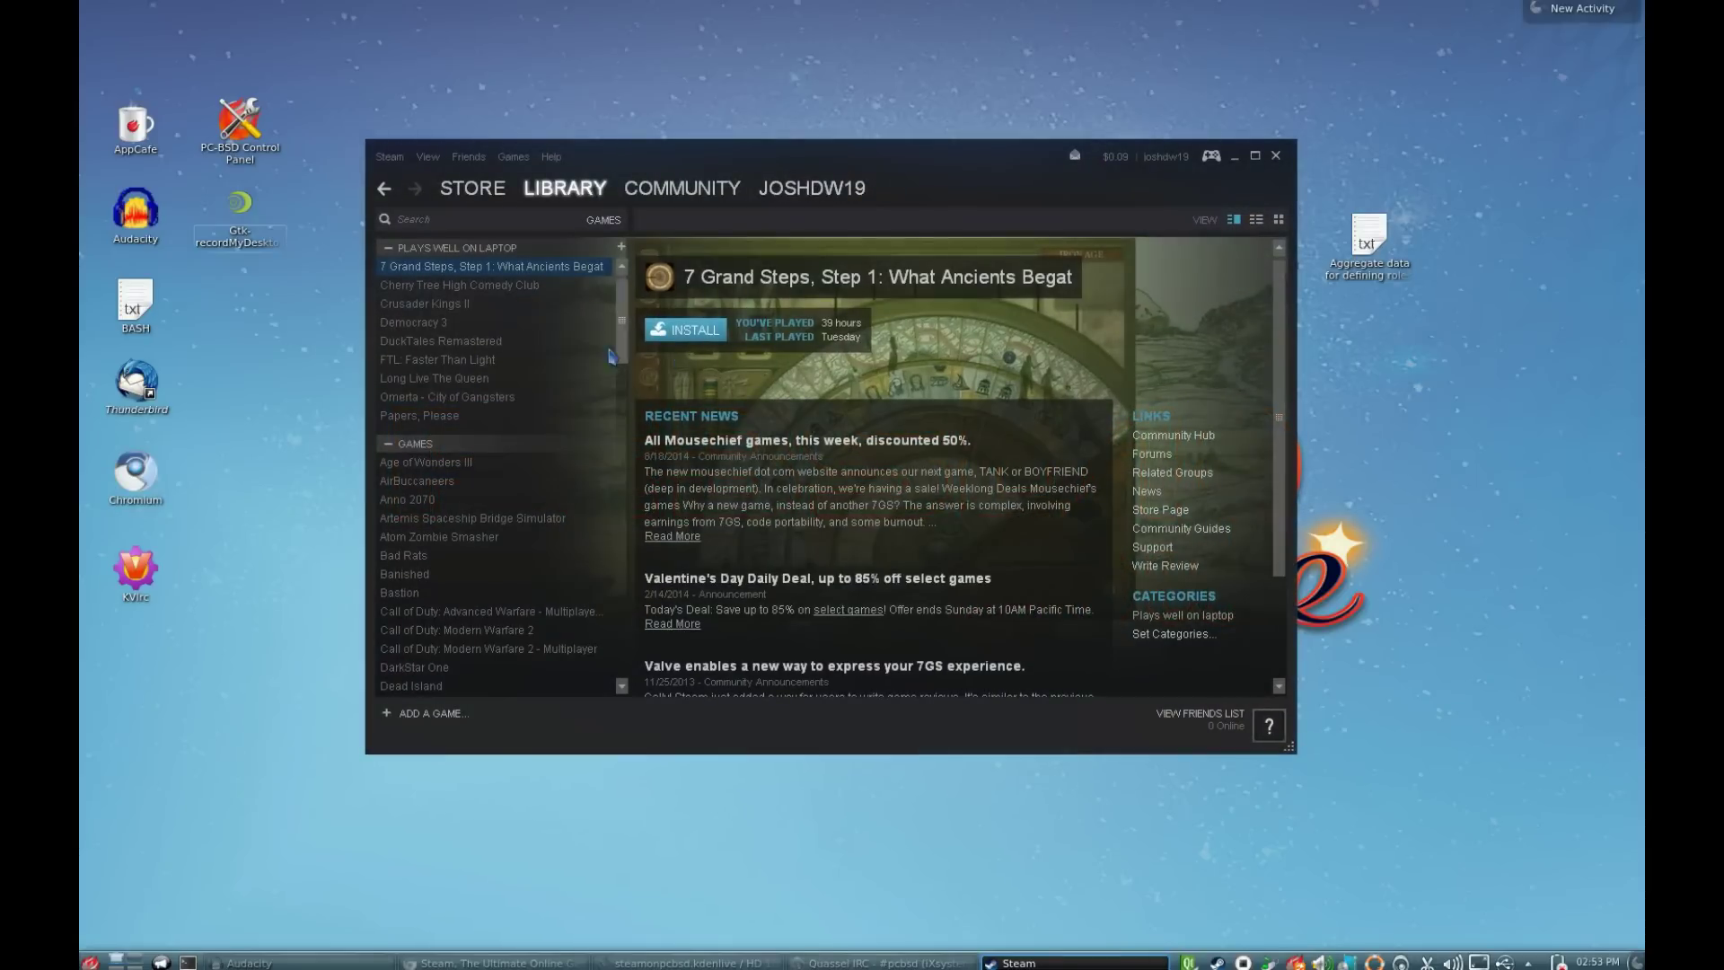
left_click_drag(619, 334, 607, 263)
Open Steam's In-Game settings, check that the Steam Overlay is turned off and accept the dialog
left_click(398, 167)
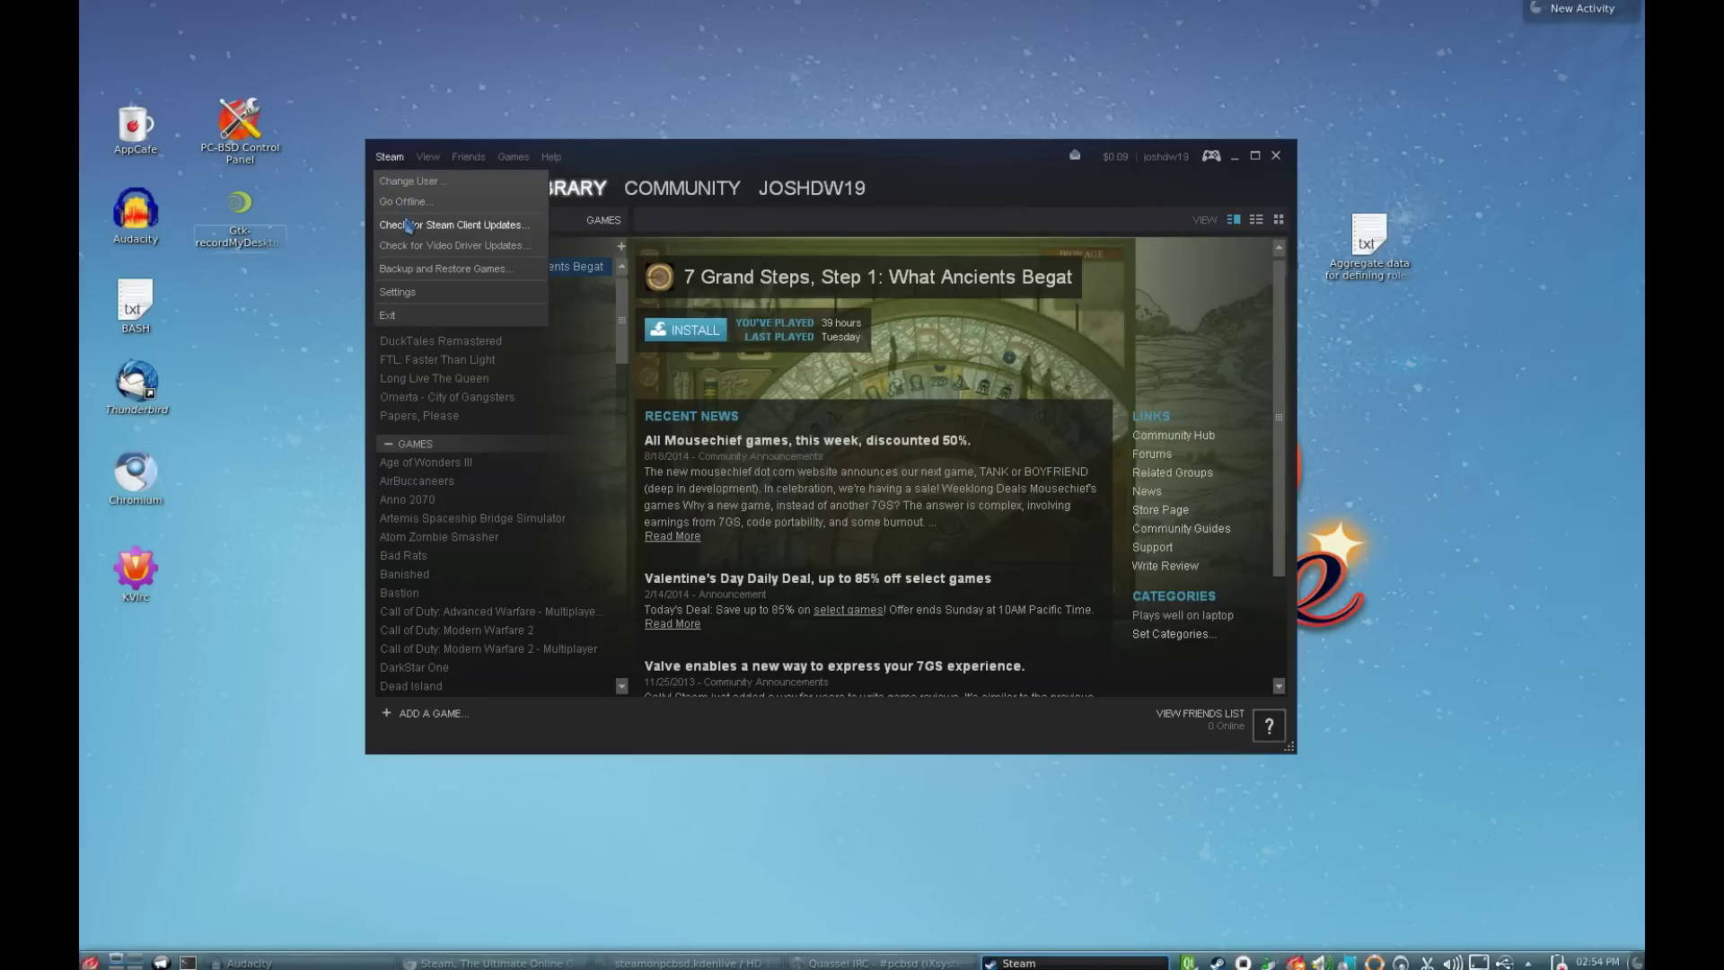
left_click(397, 292)
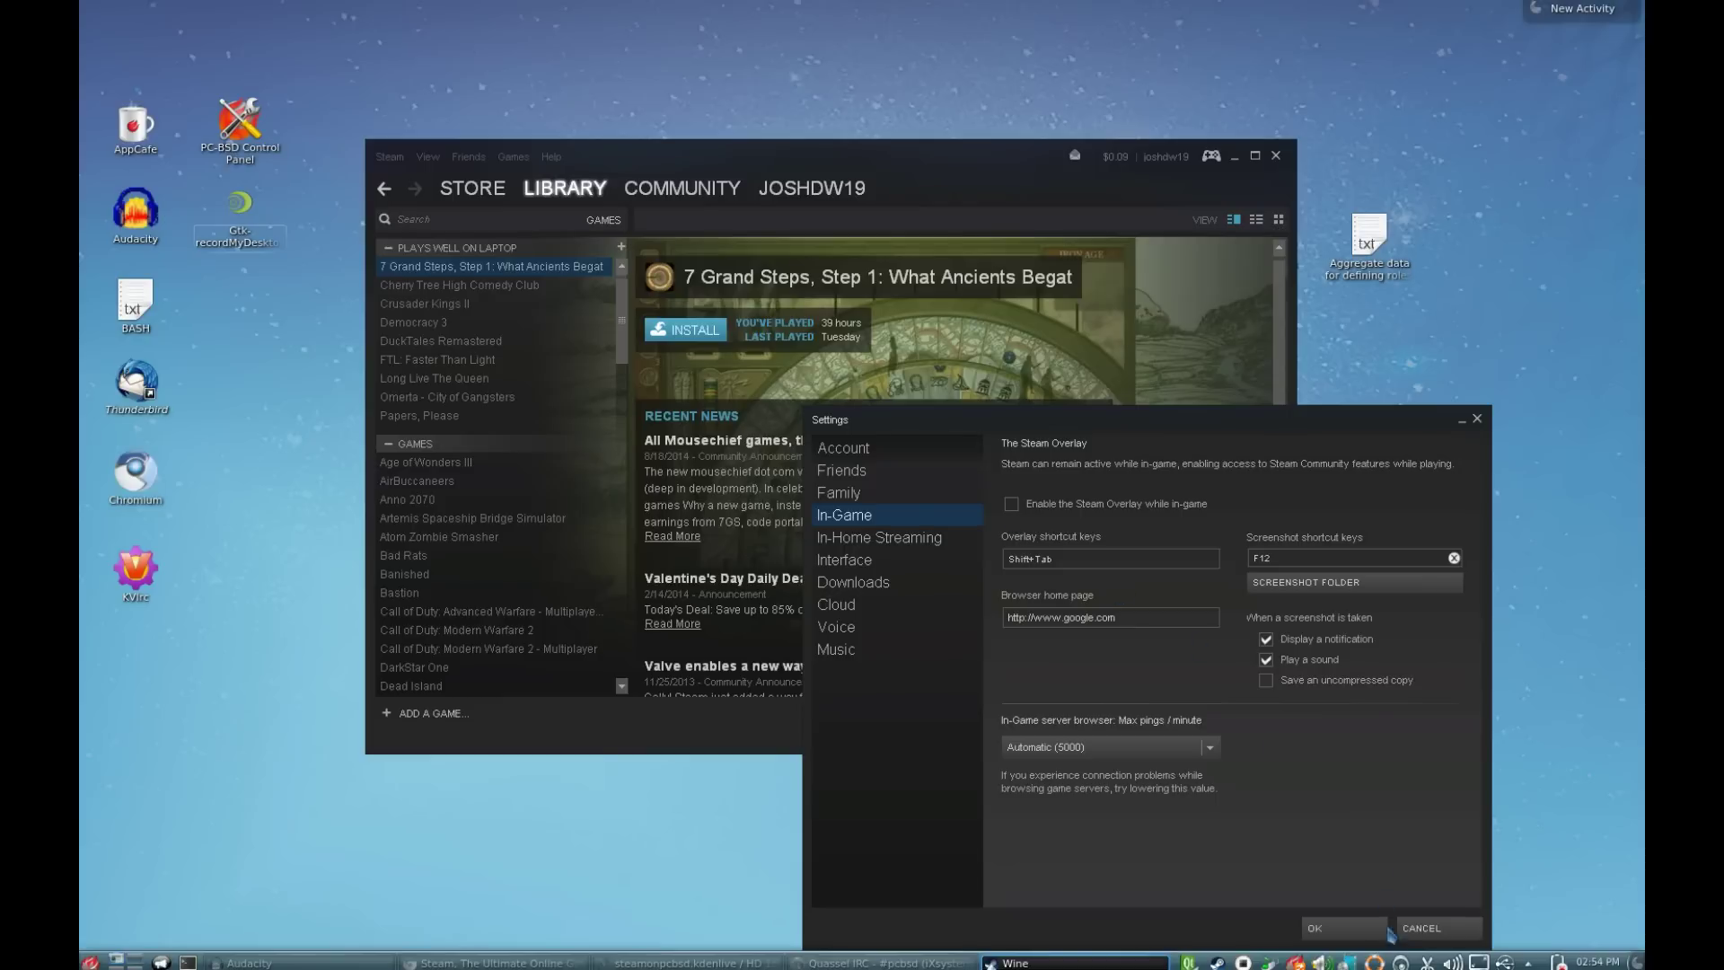
left_click(1347, 929)
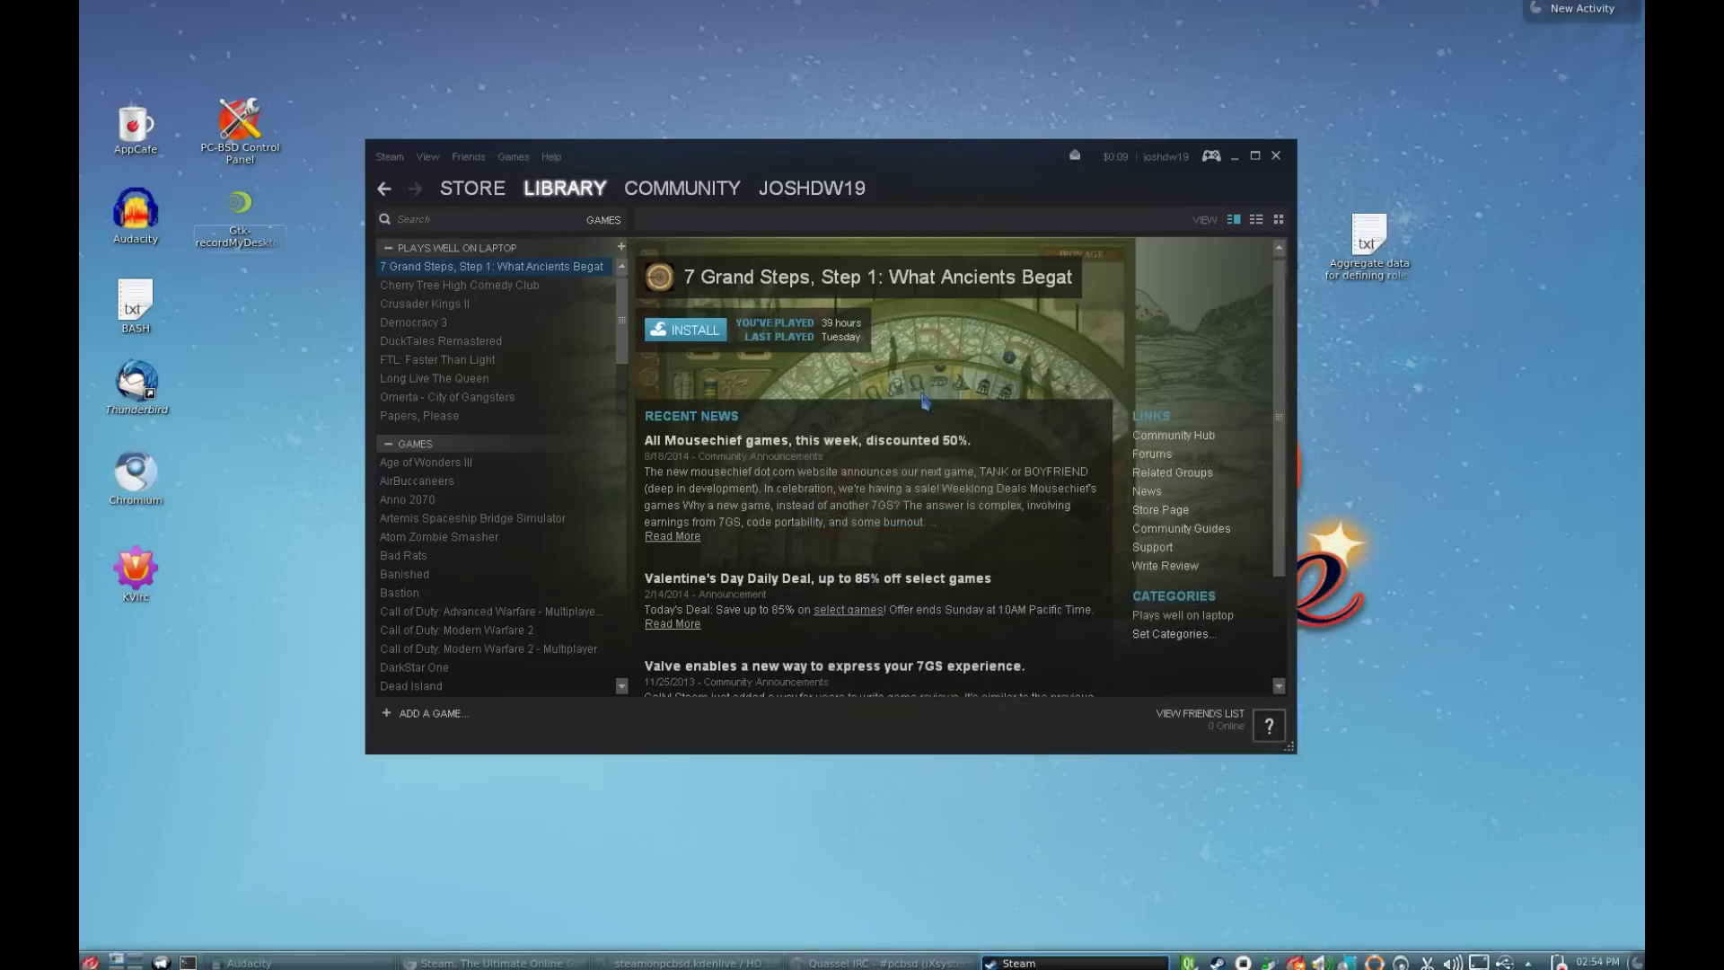